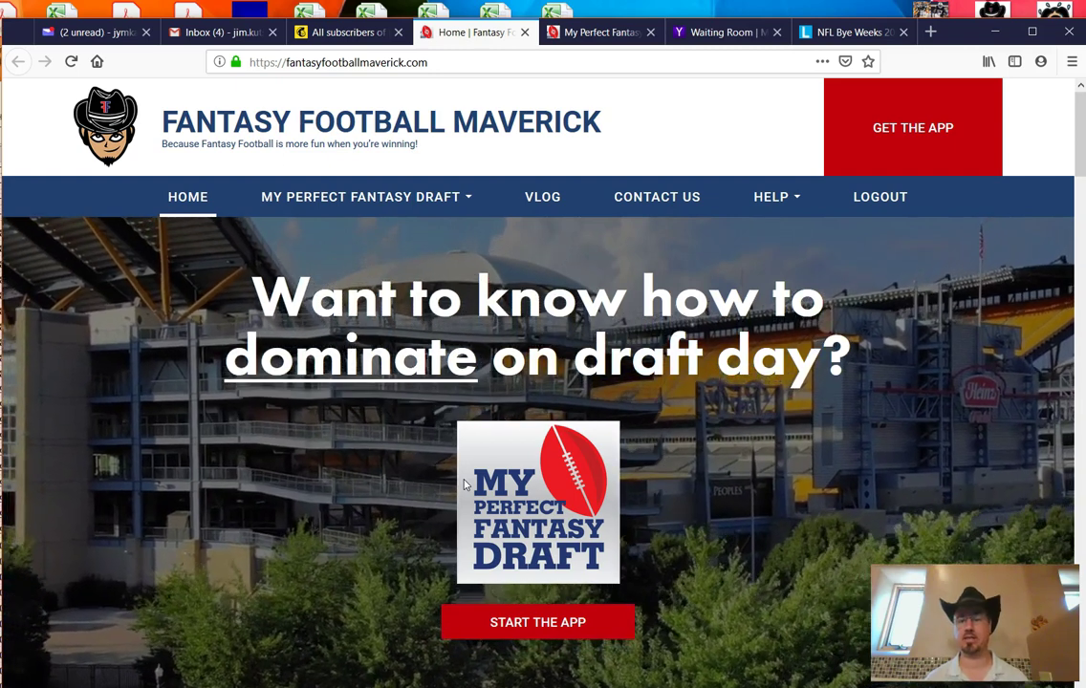
Step: Check the 2019 NFL bye week schedule and the draft position in the Yahoo mock draft waiting room
left_click(881, 34)
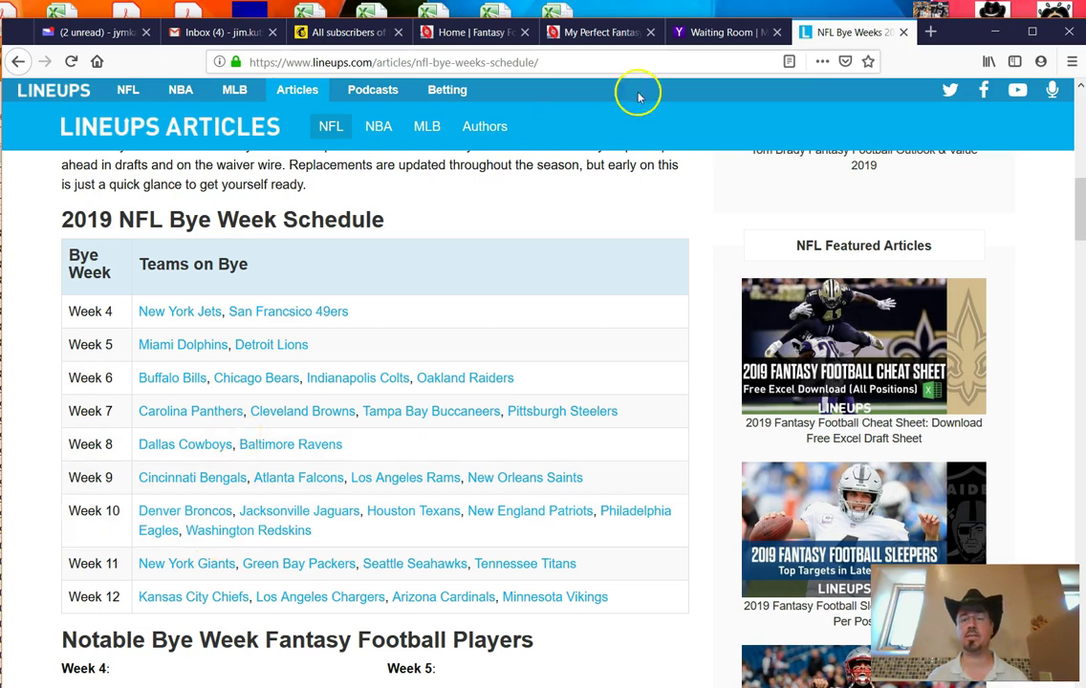
left_click(738, 33)
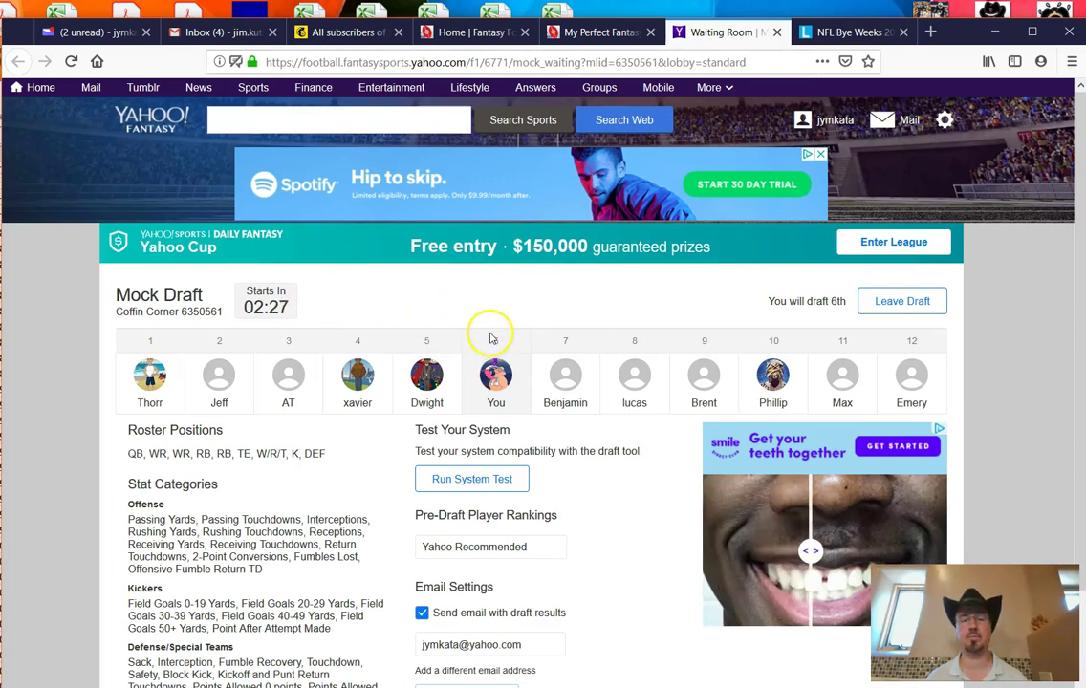
left_click(454, 32)
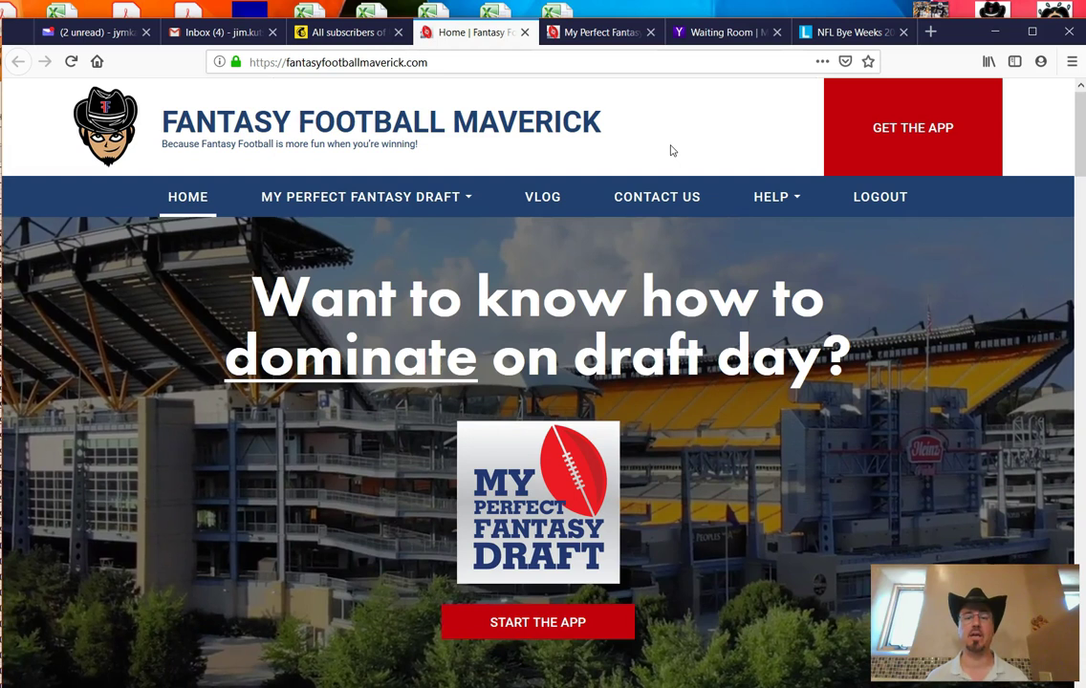
Step: Switch to My Perfect Fantasy Draft and enter draft mode for a 12-team league with draft position 6
left_click(603, 34)
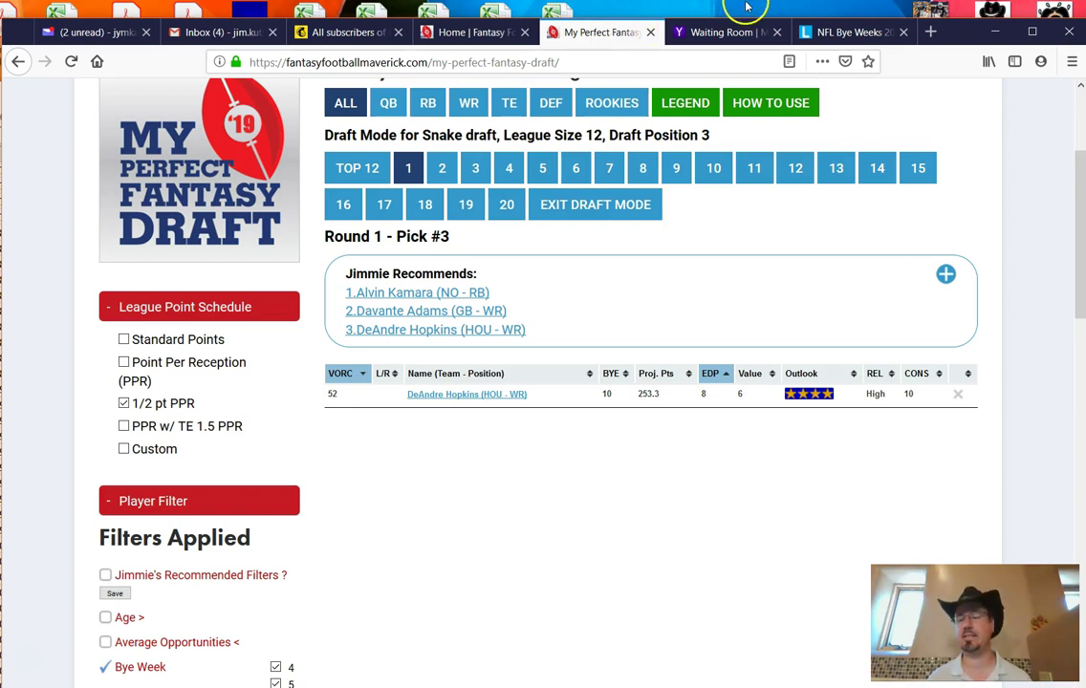
left_click_drag(1080, 180, 1080, 171)
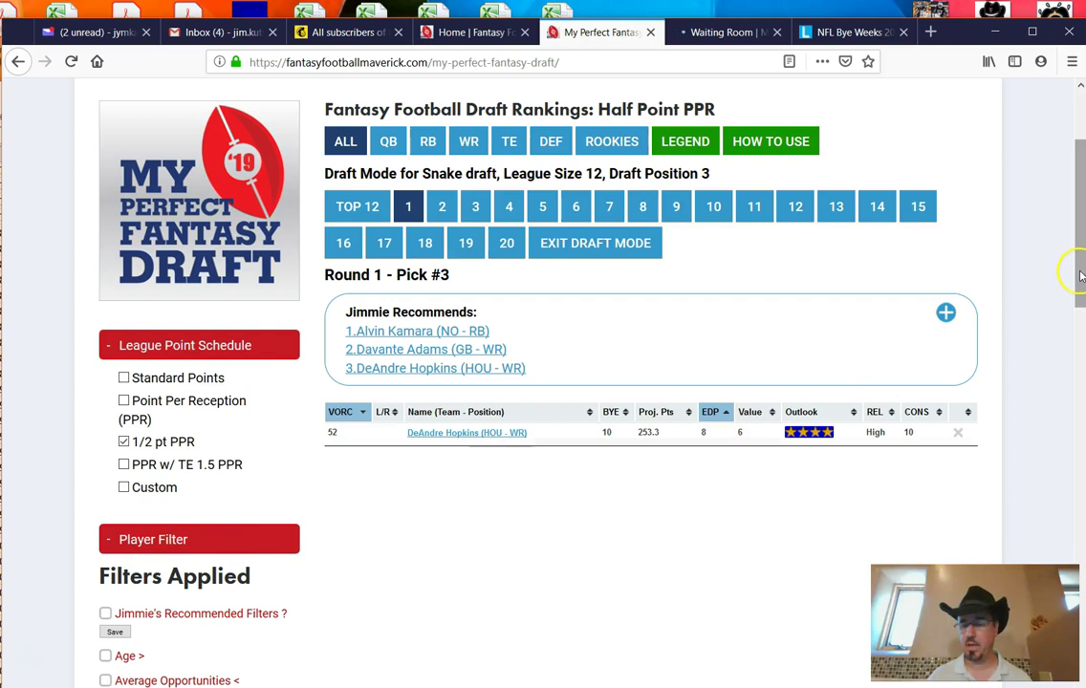
scroll(1081, 276, "down", 10)
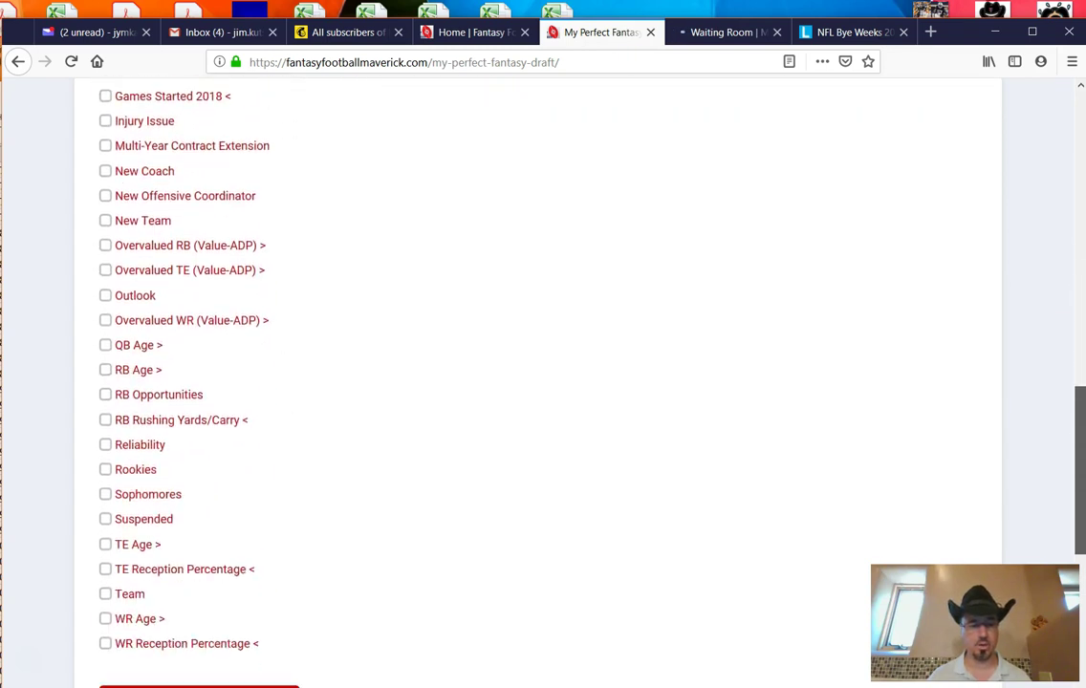
scroll(1080, 469, "down", 3)
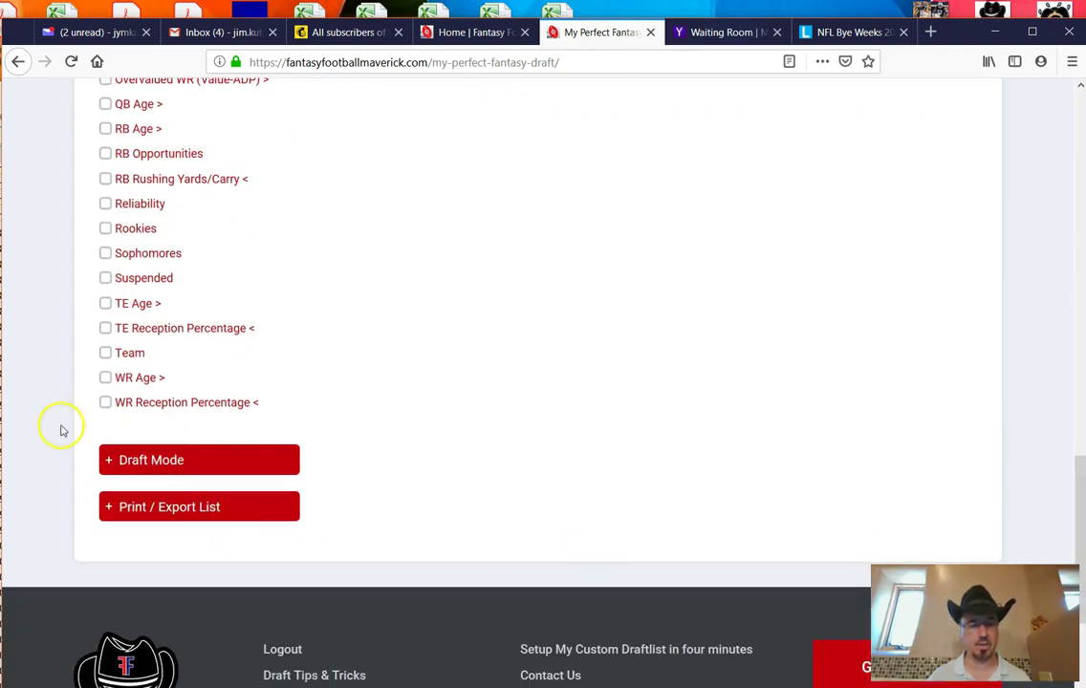
left_click(109, 453)
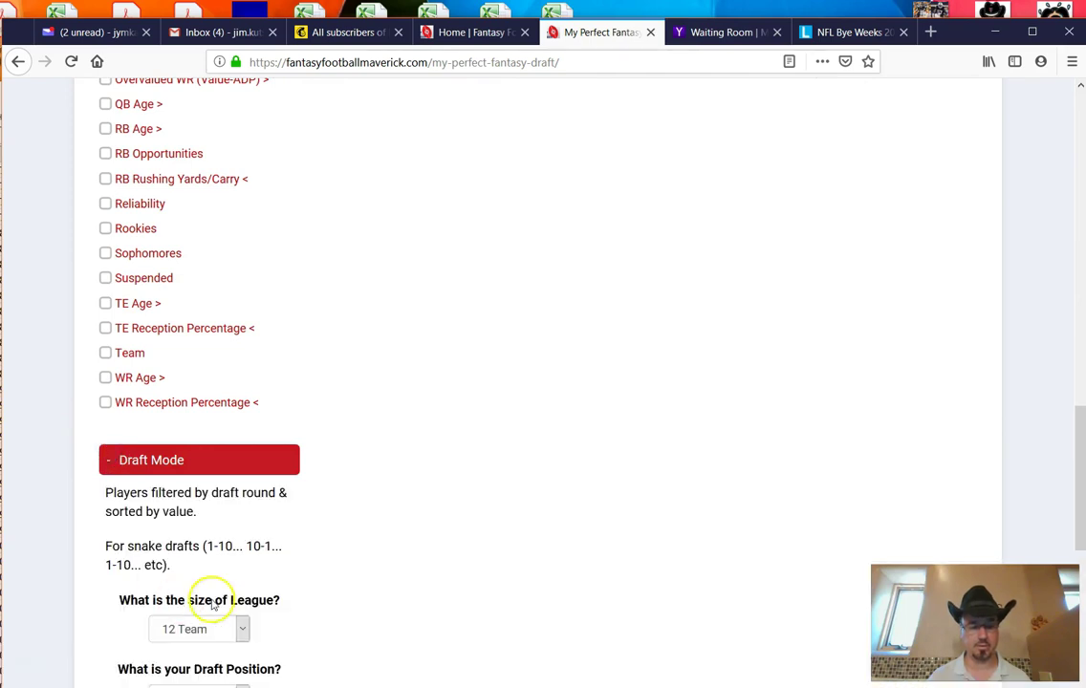
scroll(1080, 457, "down", 2)
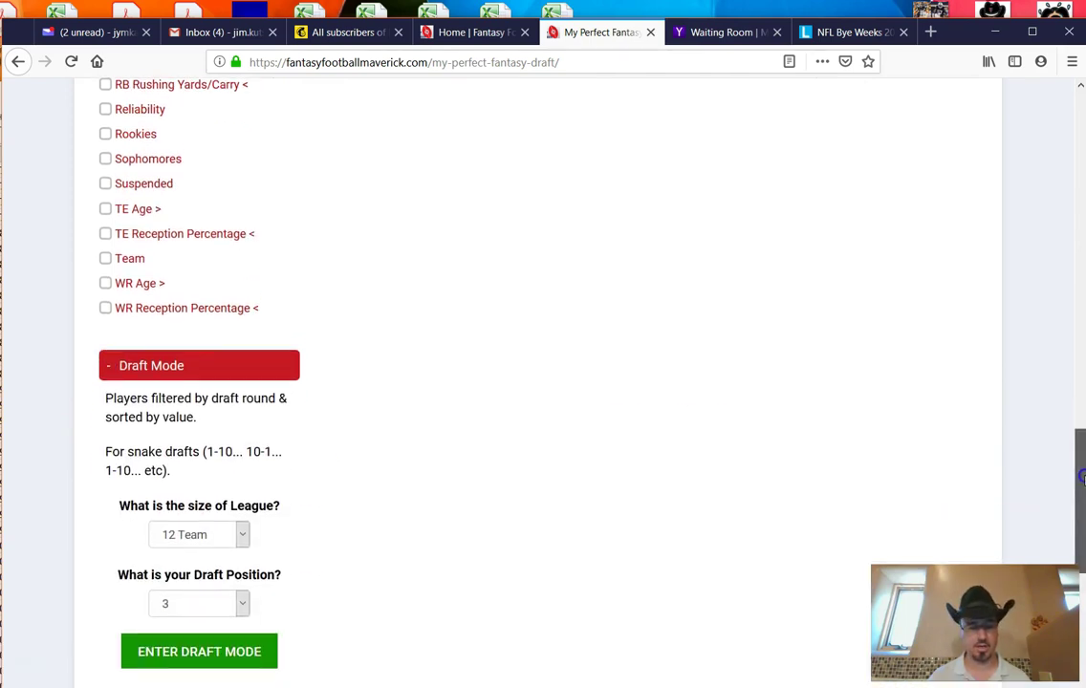
left_click(243, 592)
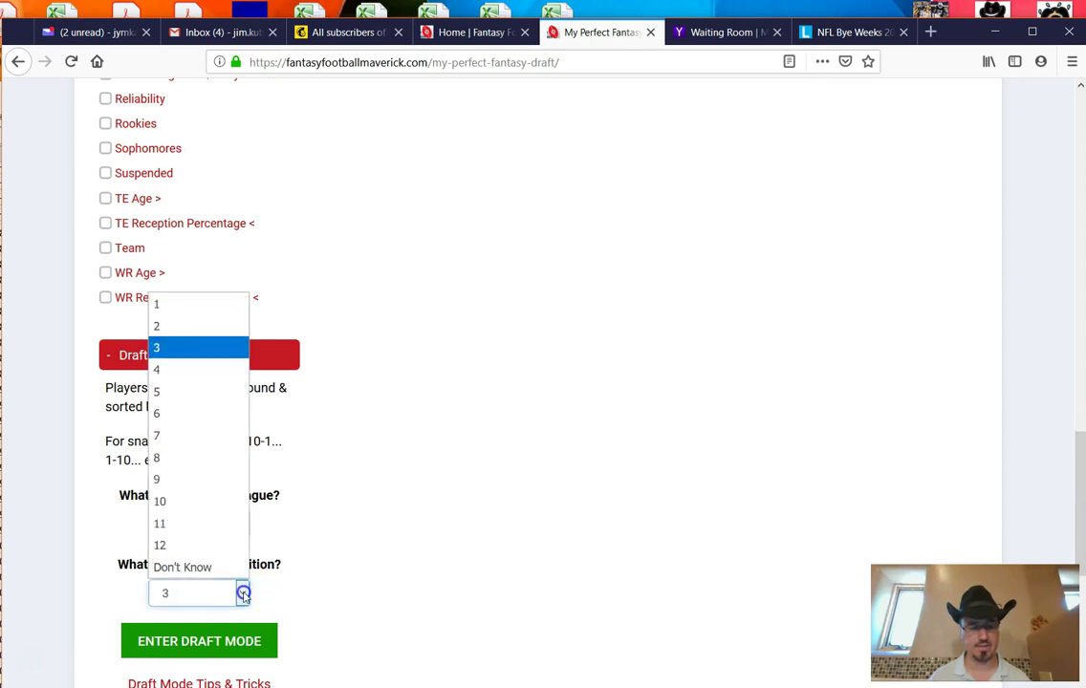
left_click(181, 416)
left_click(176, 639)
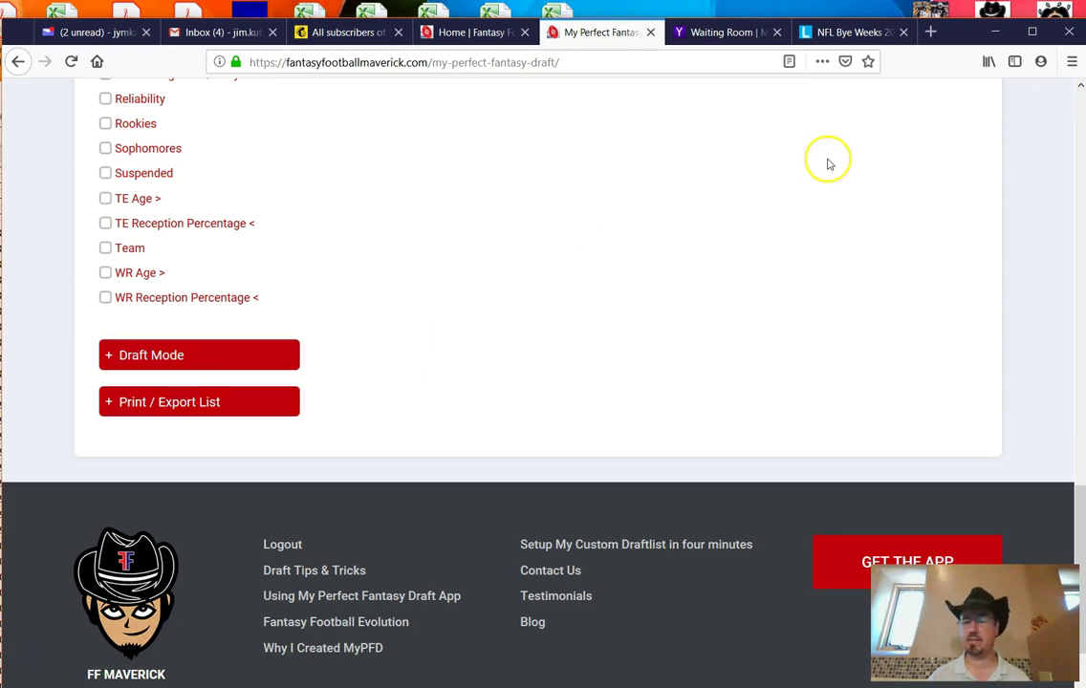
Step: Review the Bye Week filter and show the Round 1 recommendations and rankings for draft position 6
left_click(1081, 88)
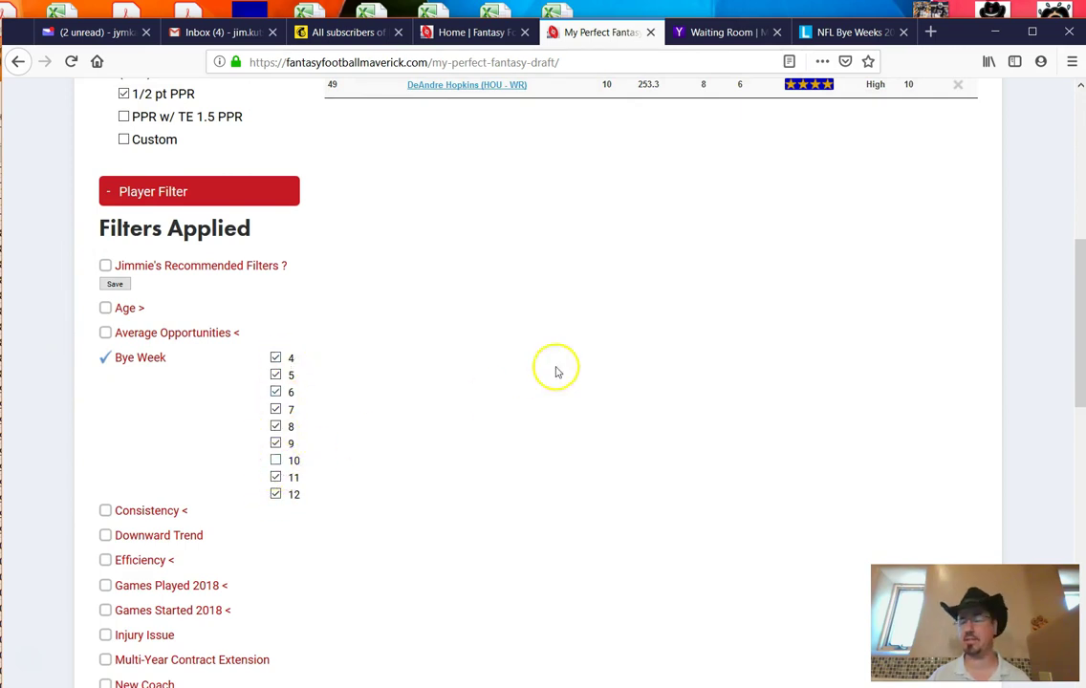
left_click_drag(1079, 304, 1082, 189)
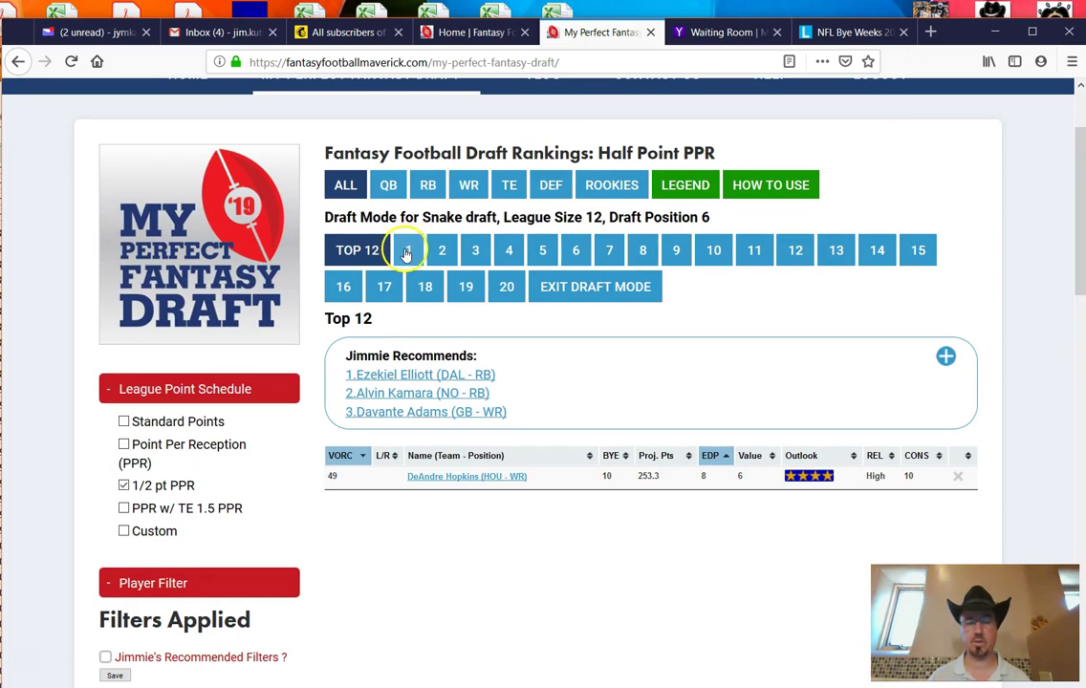
left_click(406, 251)
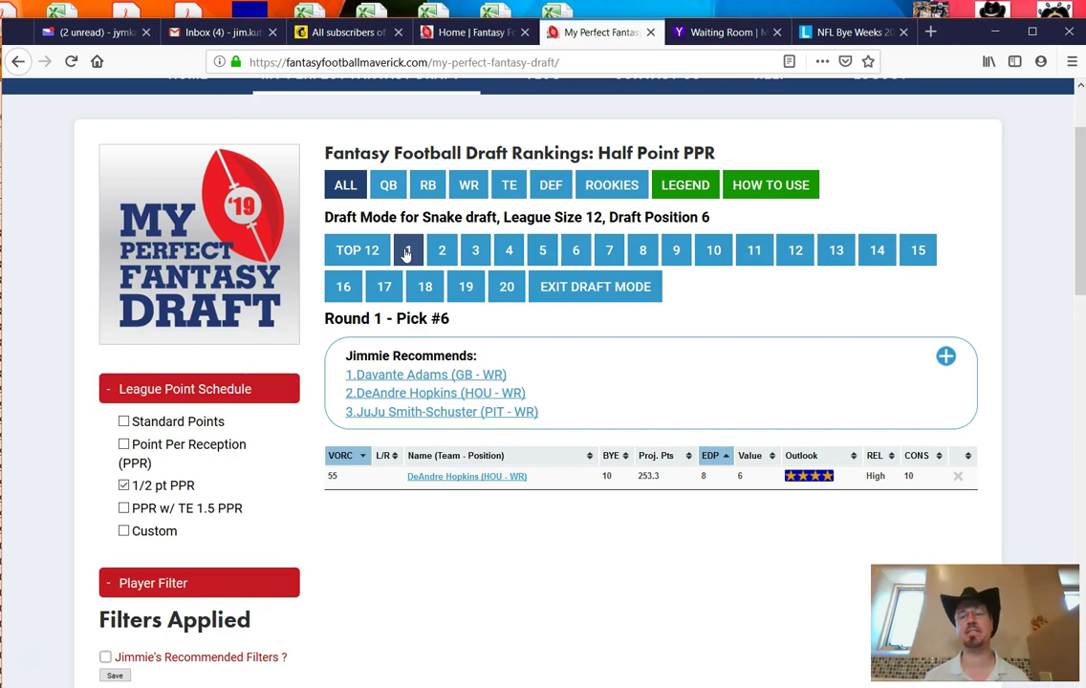
Step: Check the Yahoo waiting room, return to My Perfect Fantasy Draft and remove the Bye Week filter
left_click(728, 37)
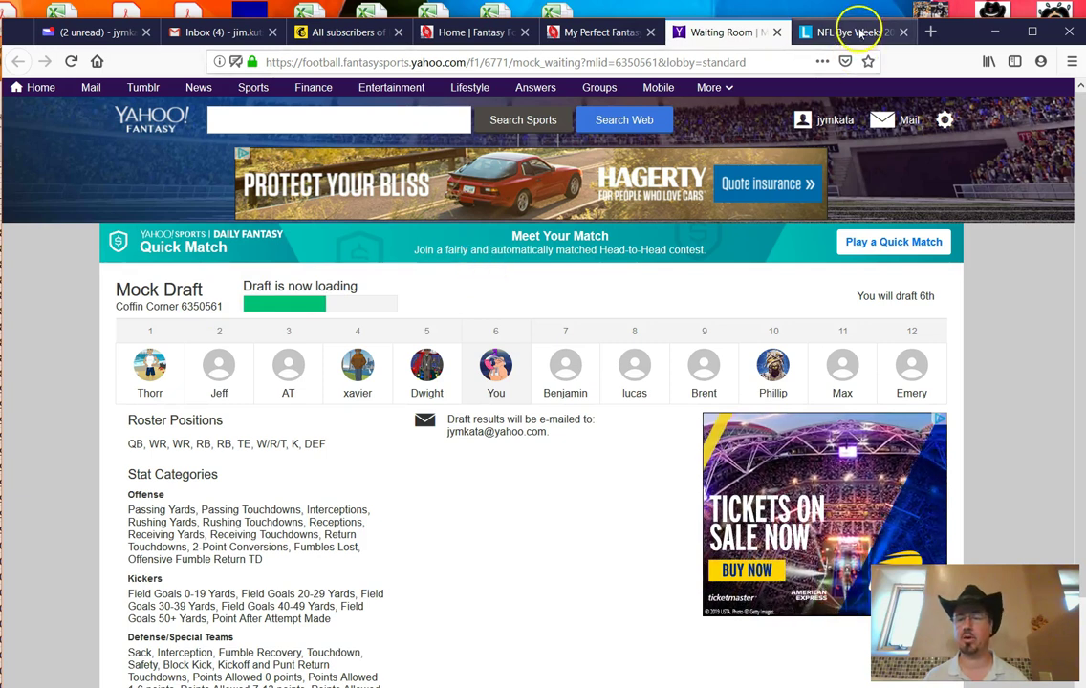
left_click(593, 32)
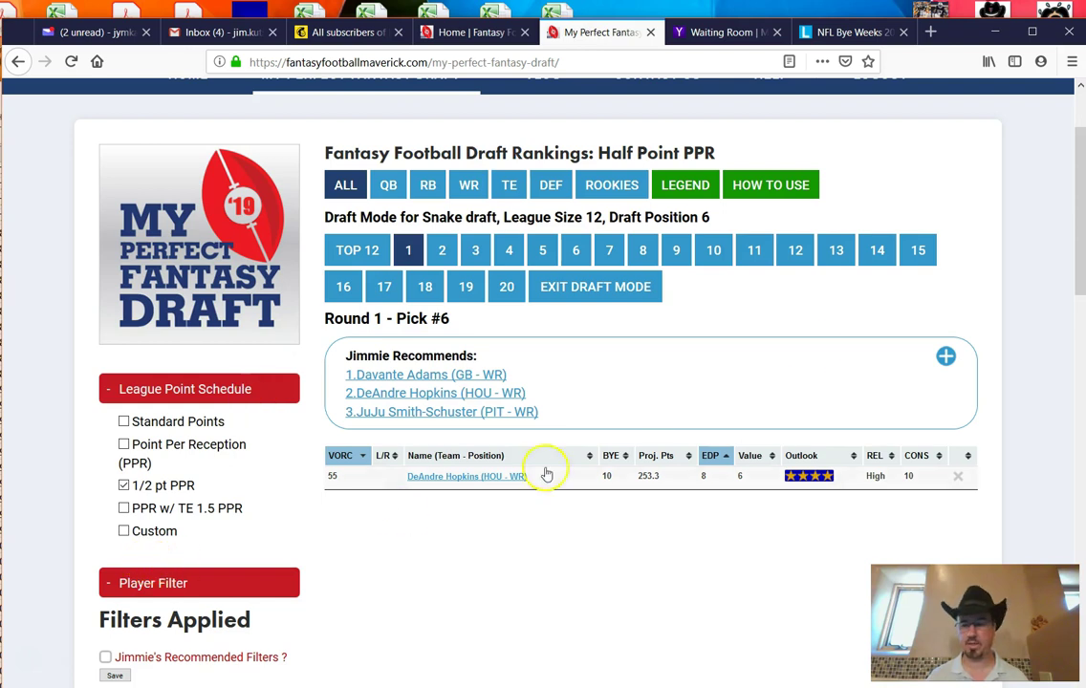
scroll(619, 370, "down", 4)
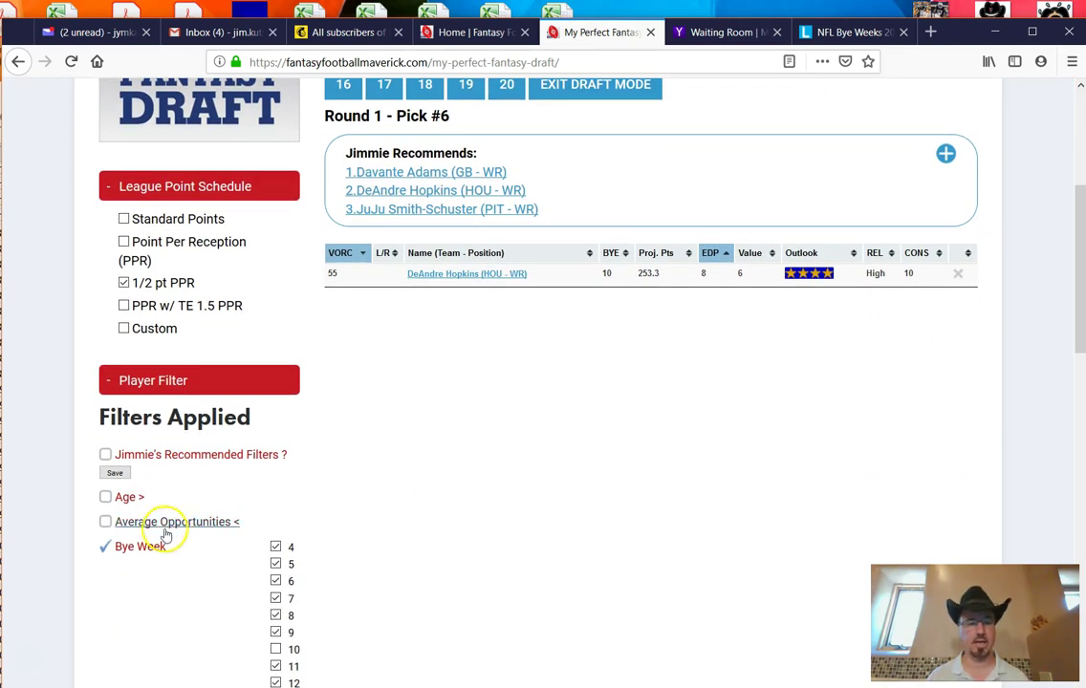
left_click(105, 547)
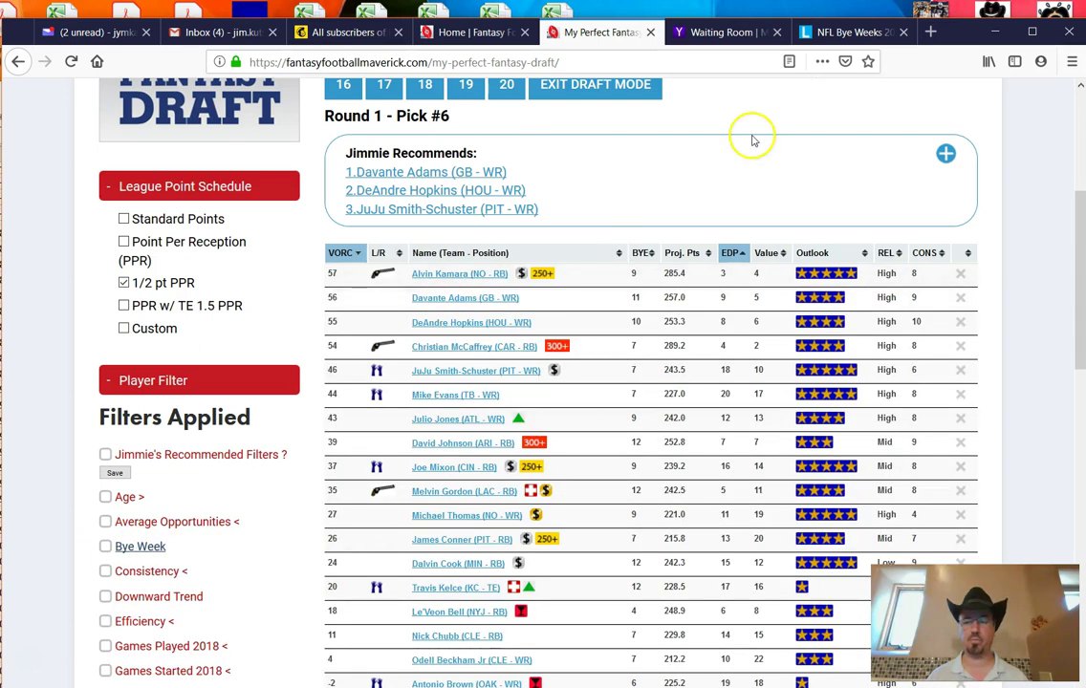
Step: Compare the unfiltered Top 12 rankings with the Round 1 rankings
scroll(1078, 220, "up", 2)
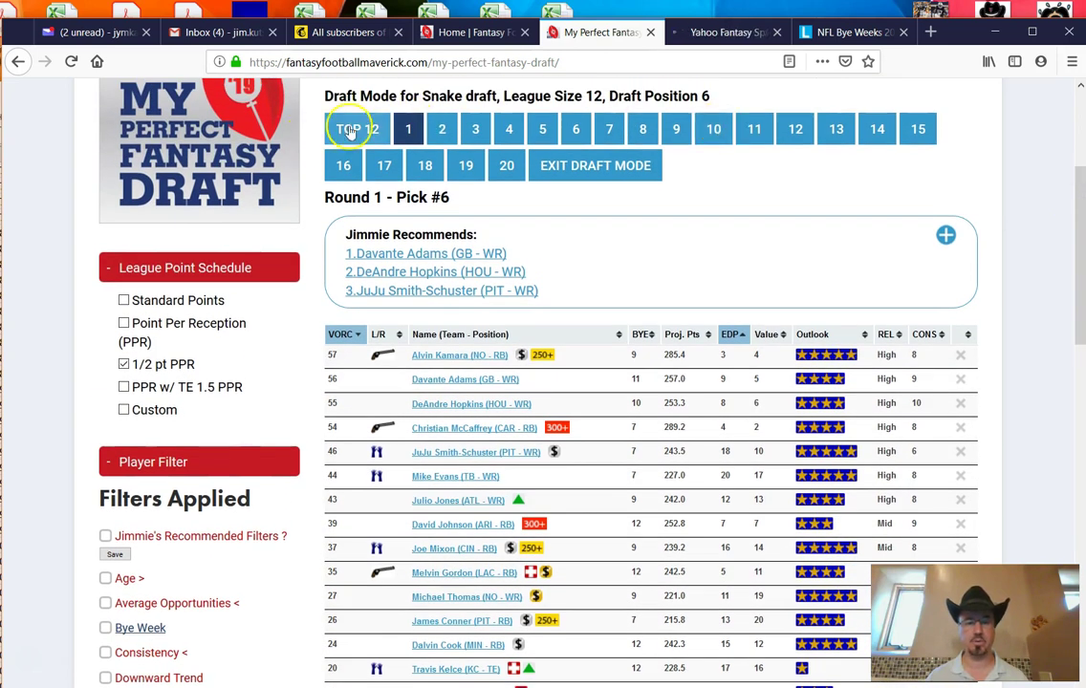
left_click(366, 128)
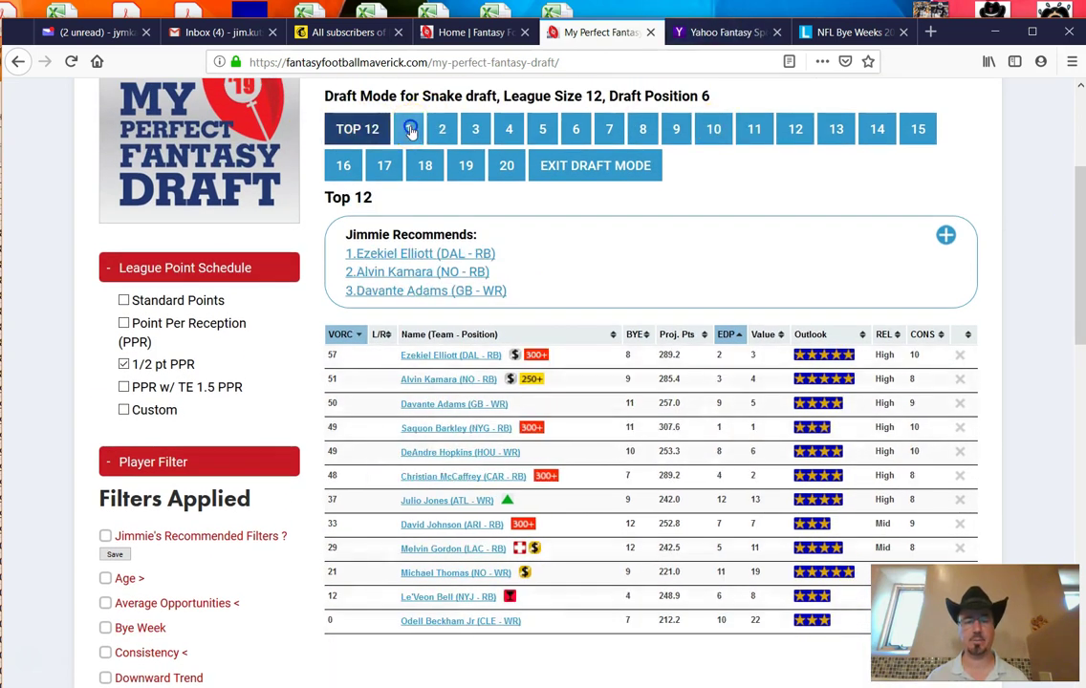
left_click(409, 128)
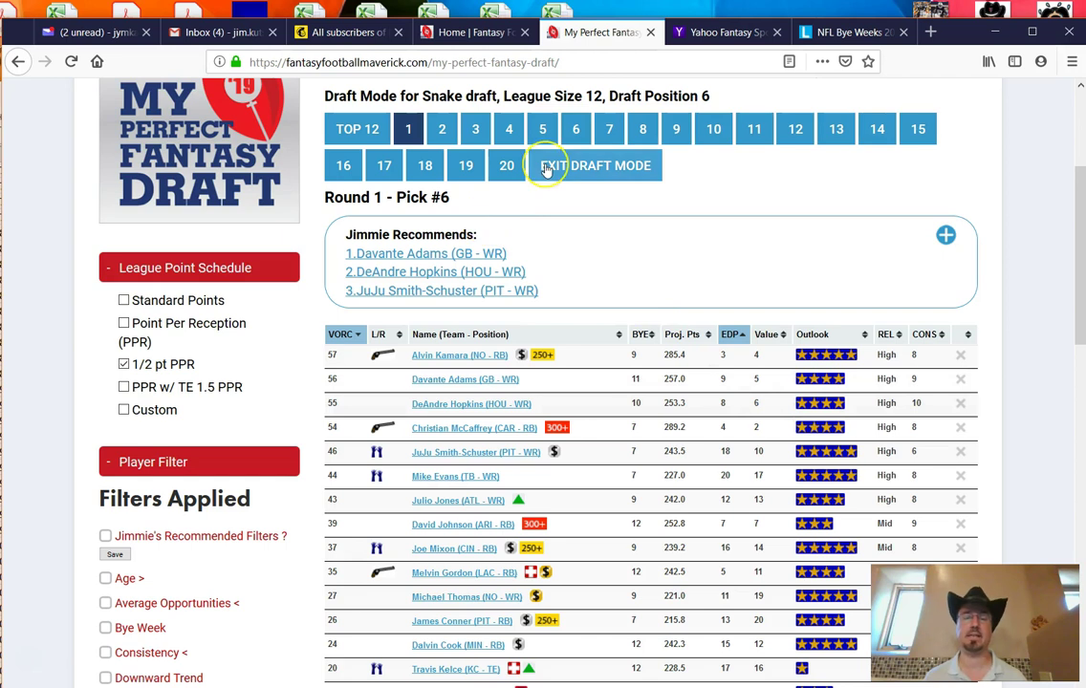
Step: Check the Yahoo draft room's countdown, then reapply the Bye Week filter in My Perfect Fantasy Draft
left_click(728, 31)
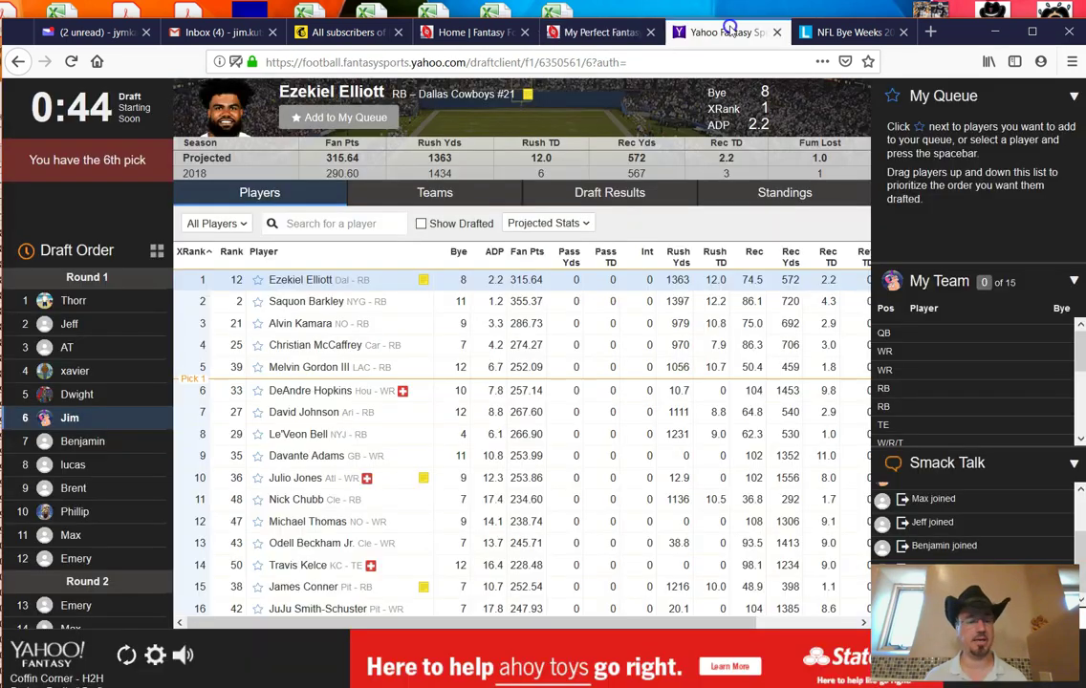
left_click(585, 32)
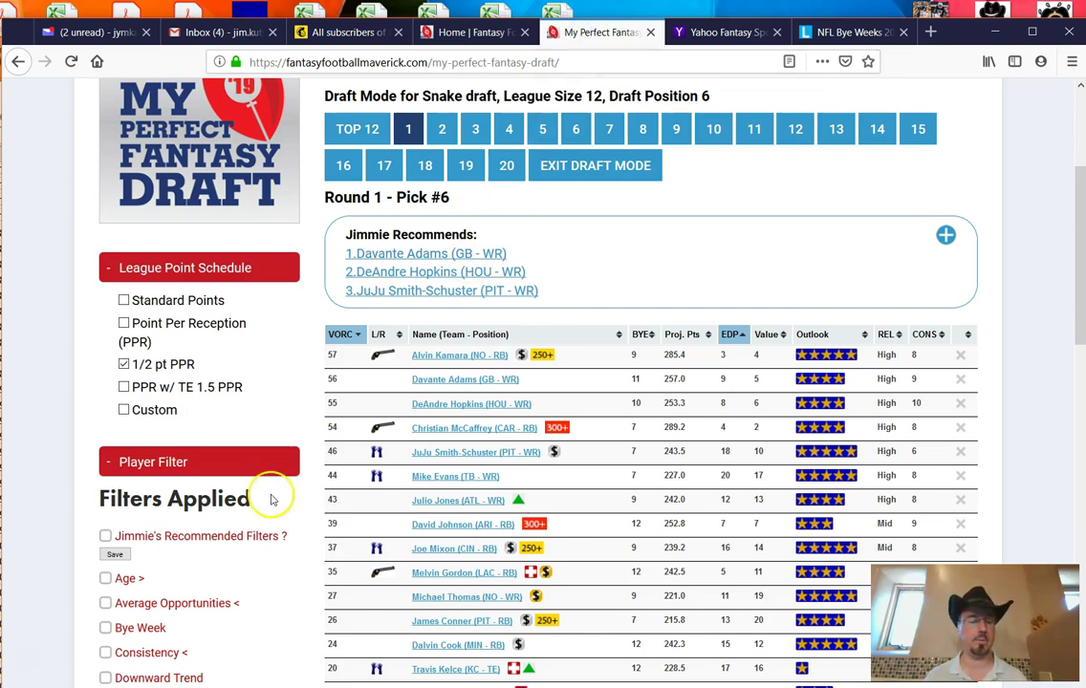
left_click(103, 629)
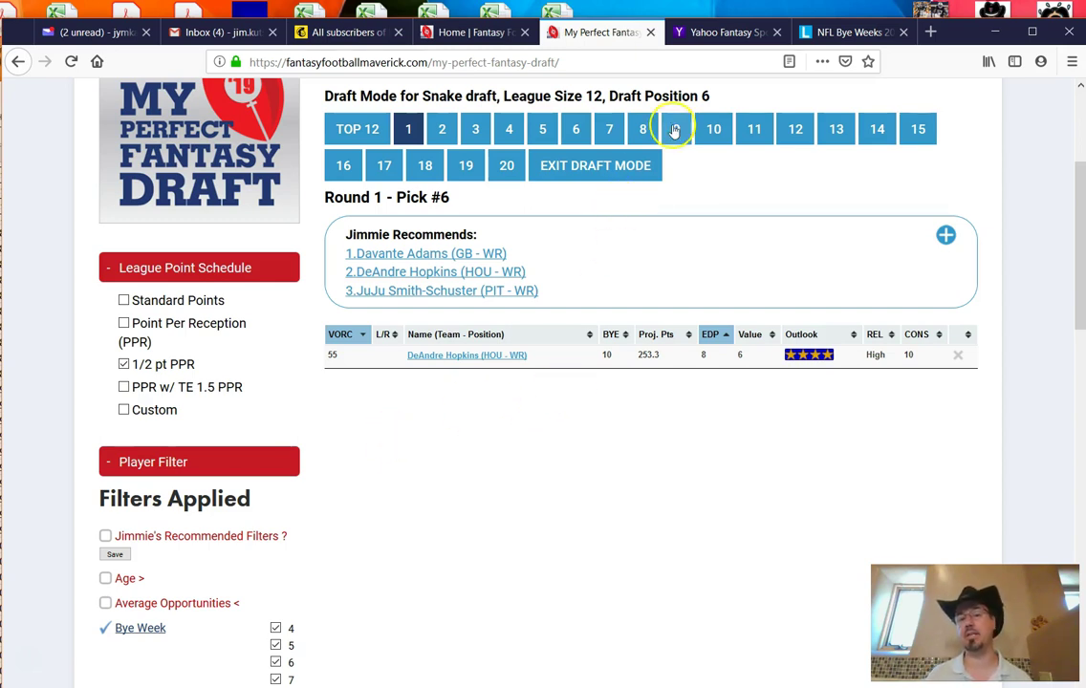
Step: Switch to the Yahoo draft room, queue DeAndre Hopkins and draft him with the 6th pick
left_click(730, 37)
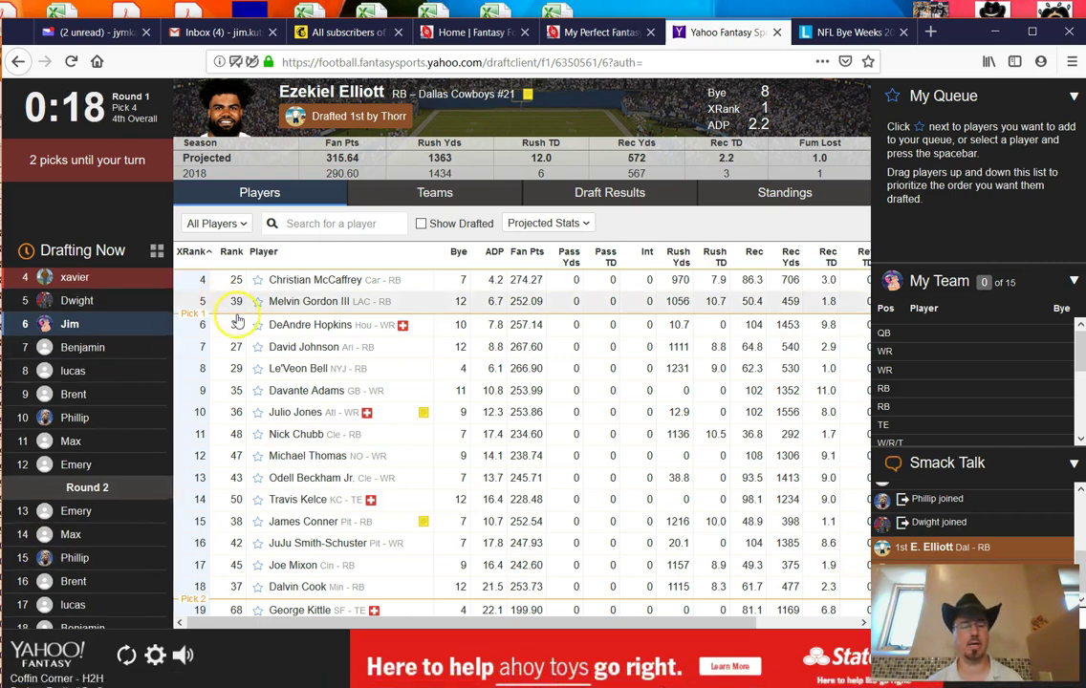
left_click(258, 325)
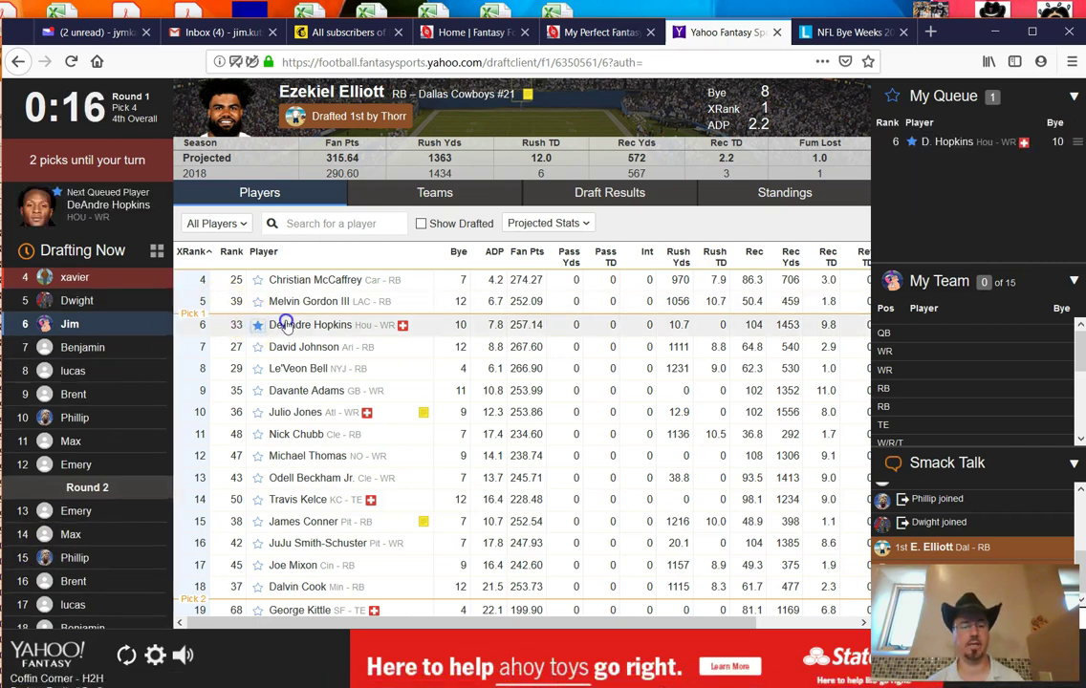
left_click(286, 324)
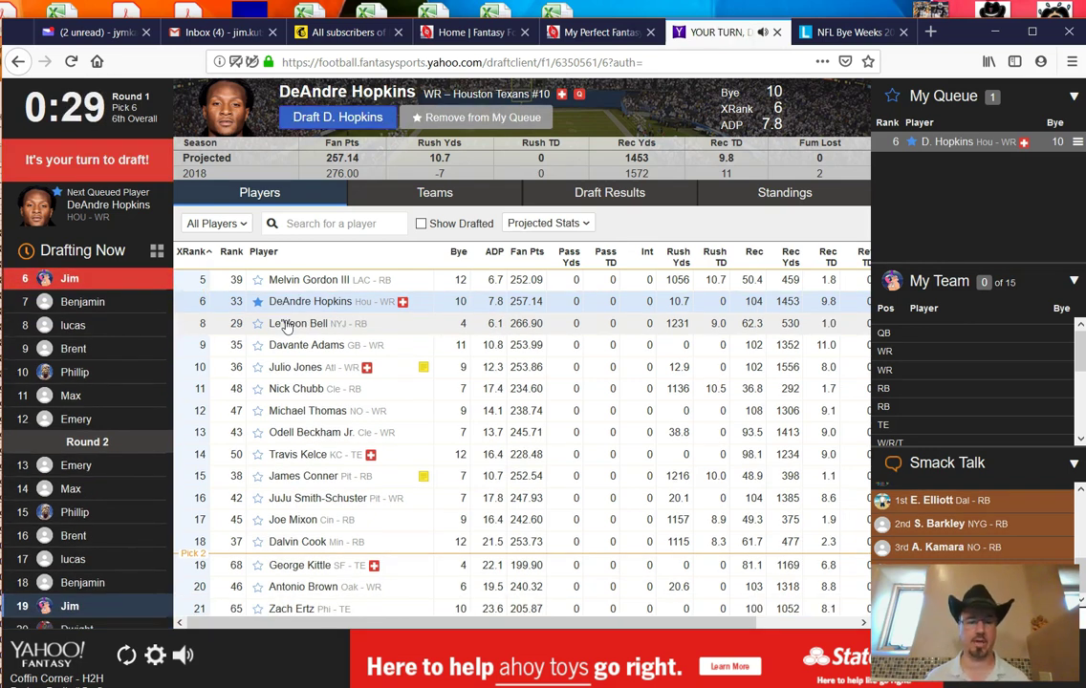
left_click(338, 117)
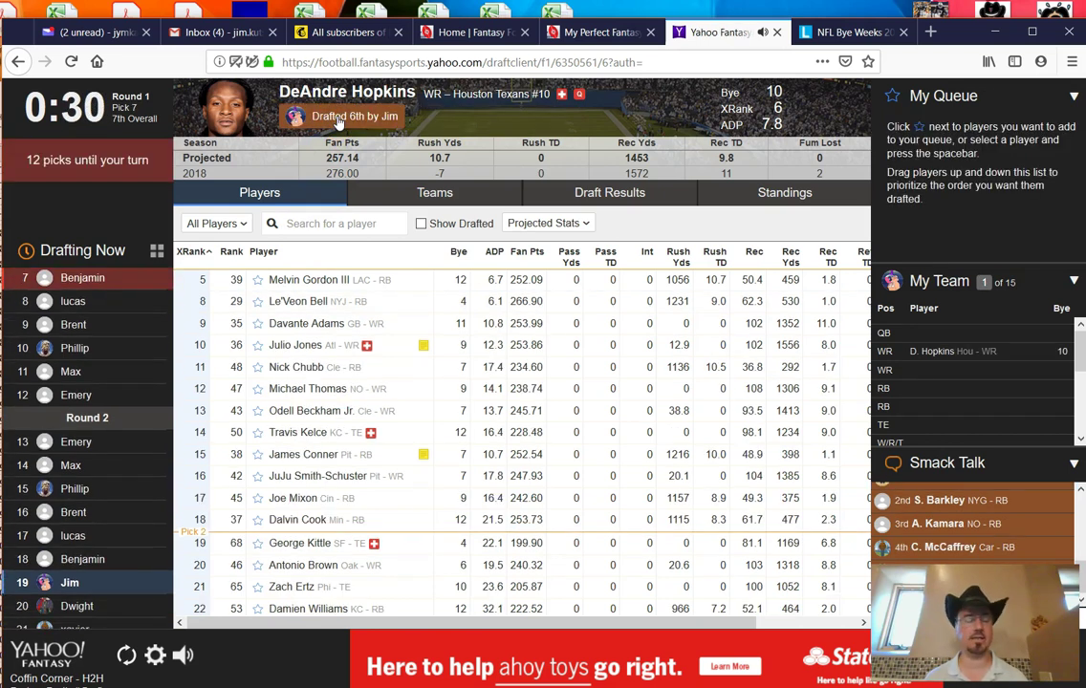
Step: Return to My Perfect Fantasy Draft and show the filtered Round 2 rankings
left_click(620, 32)
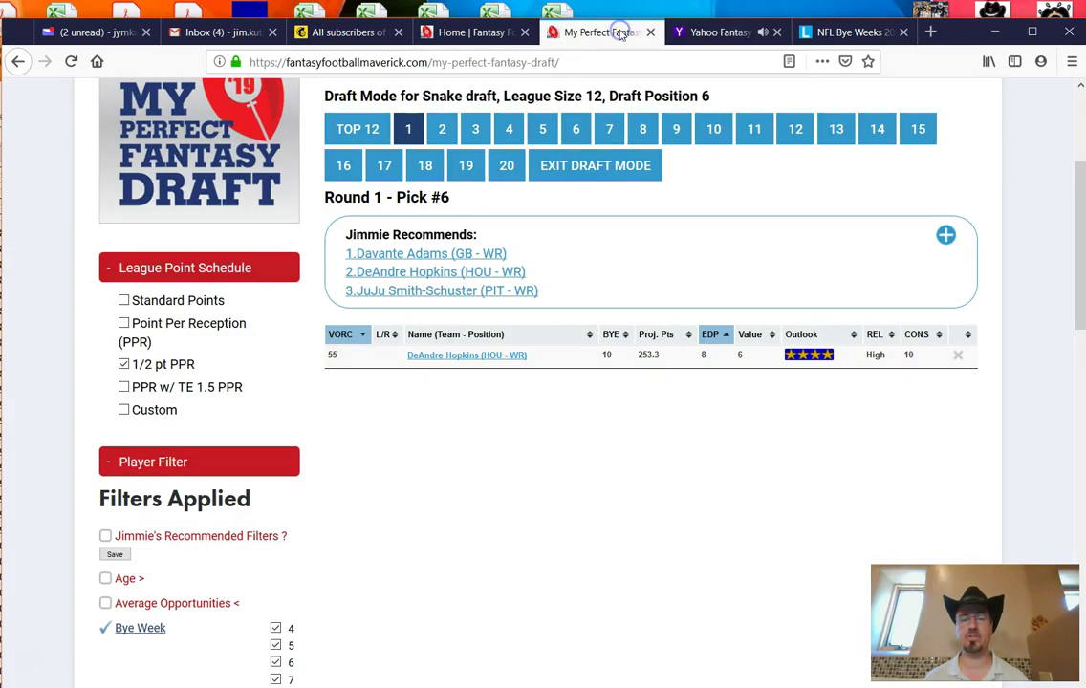
left_click(441, 132)
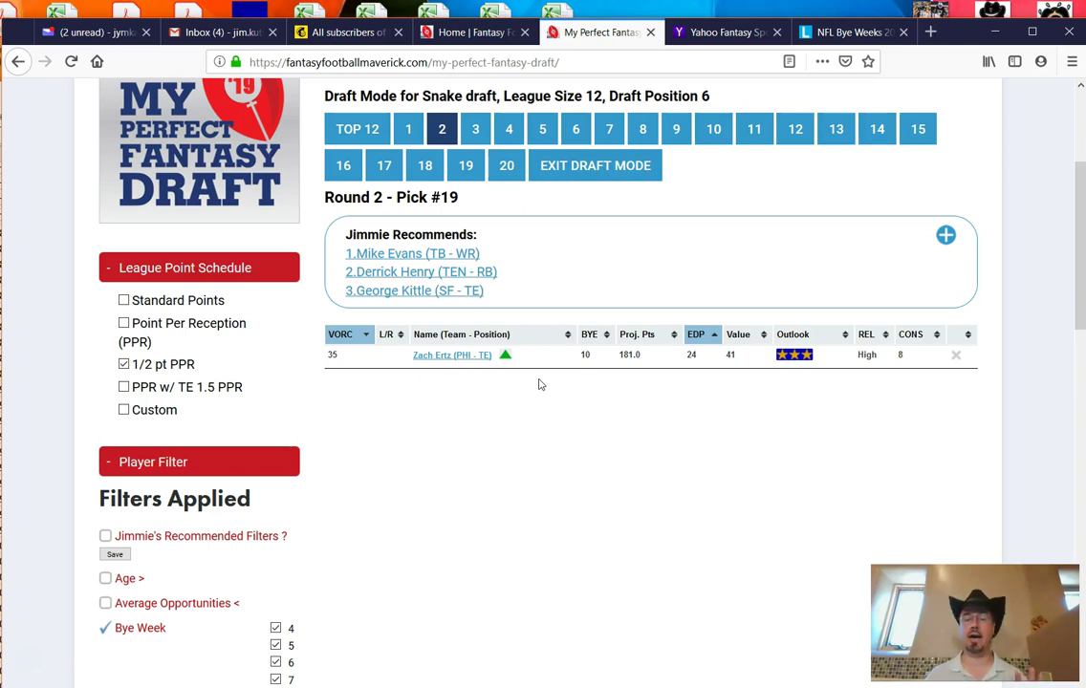
left_click(697, 339)
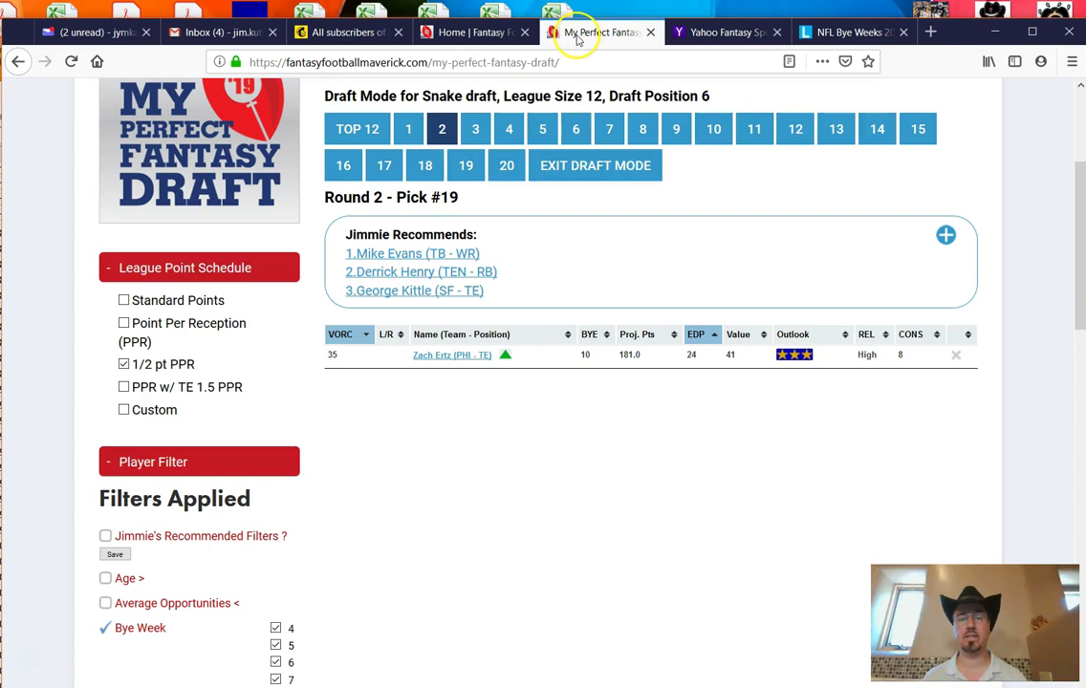
Step: Switch to the Yahoo draft room, queue Zach Ertz and draft him with the 19th pick
left_click(690, 32)
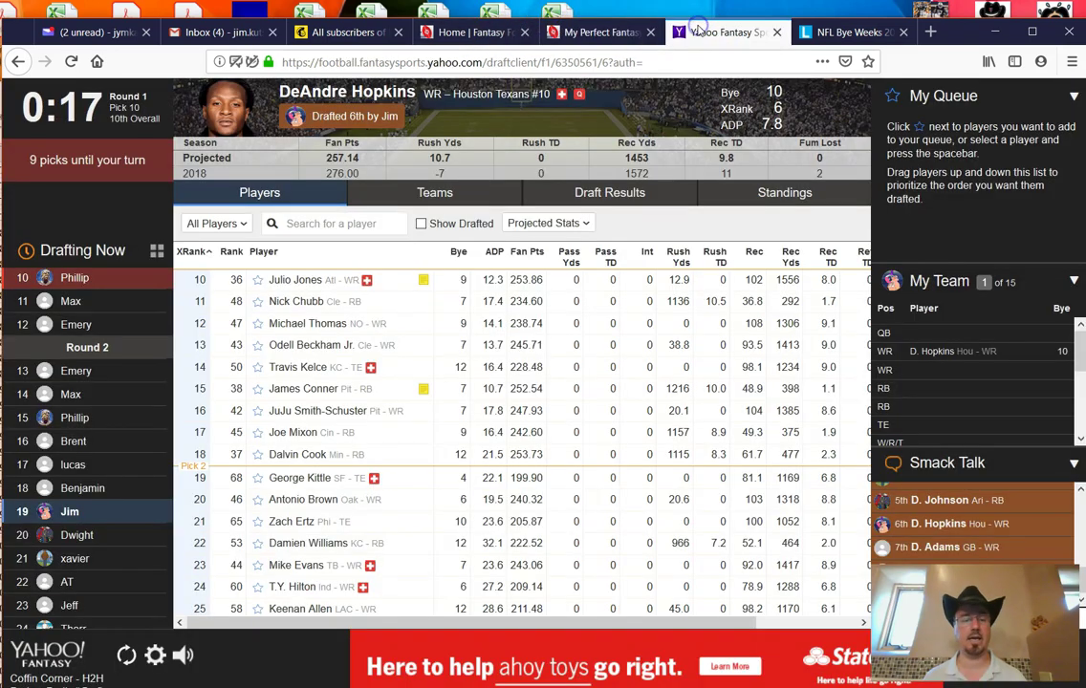
left_click(260, 521)
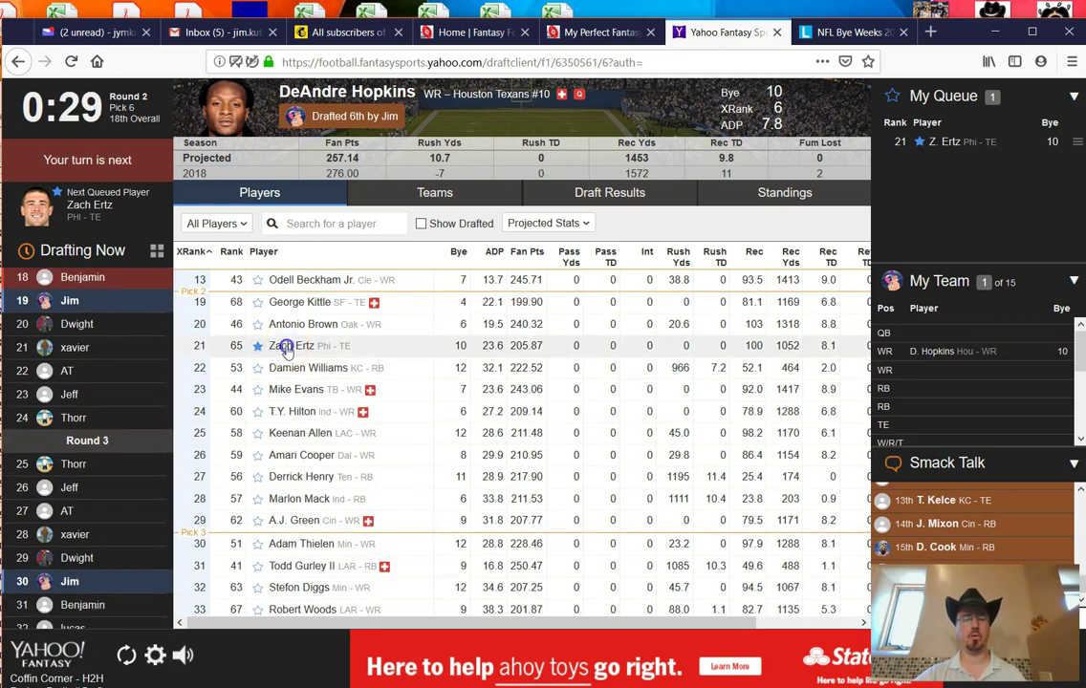
left_click(287, 350)
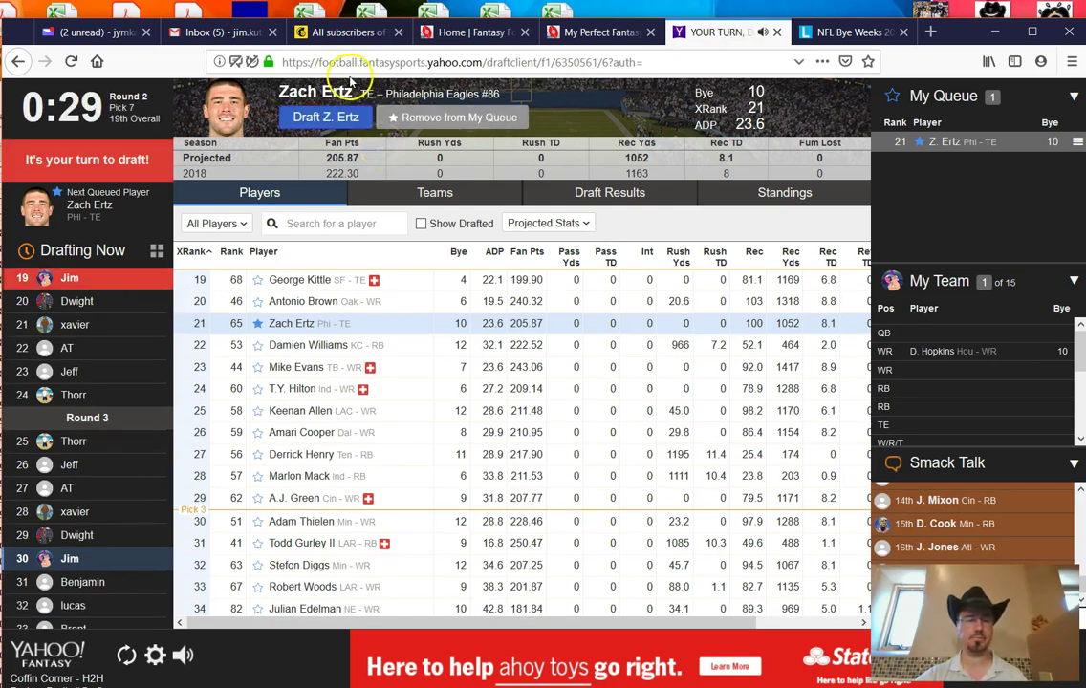
left_click(325, 121)
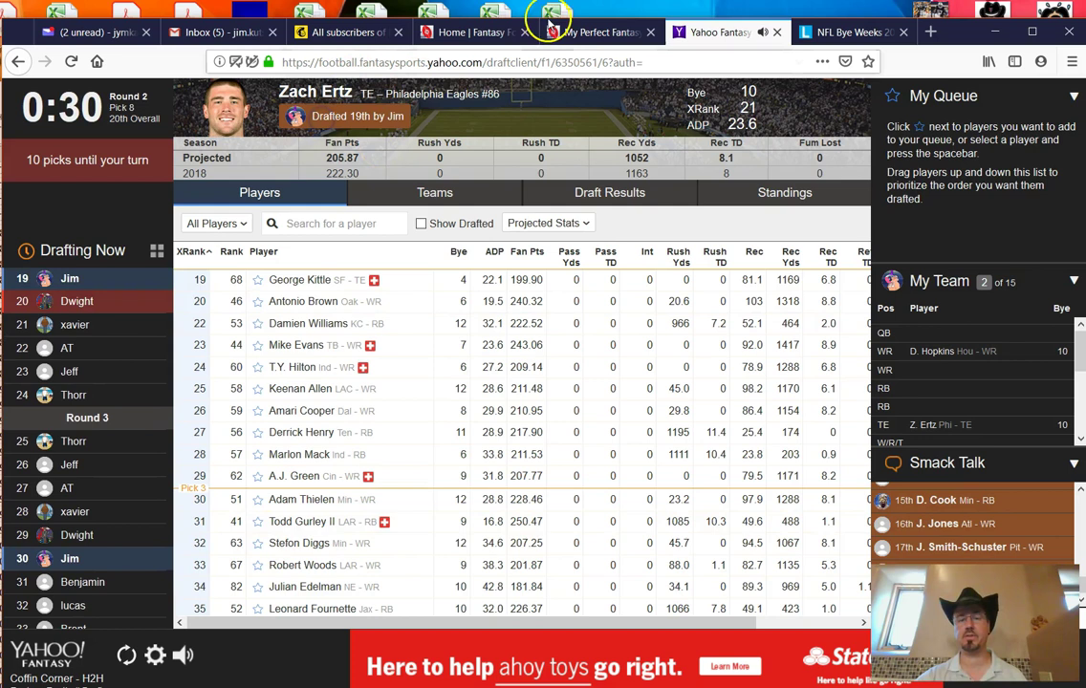
Step: Switch to My Perfect Fantasy Draft and show the bye-filtered Round 3 rankings for pick 30
left_click(590, 32)
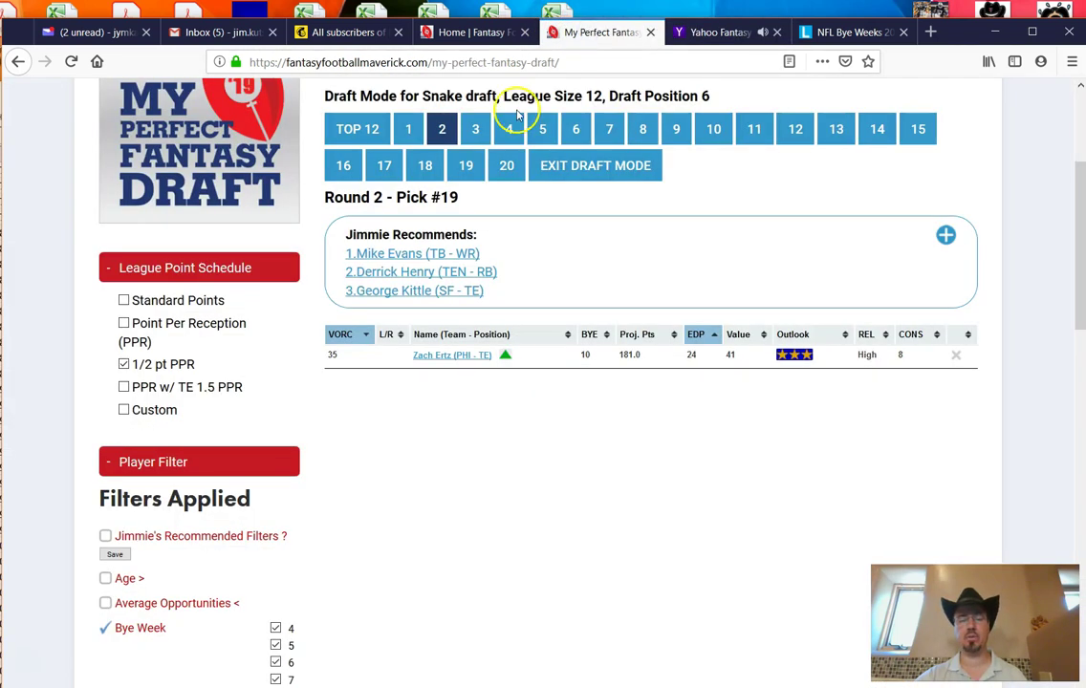
left_click(476, 130)
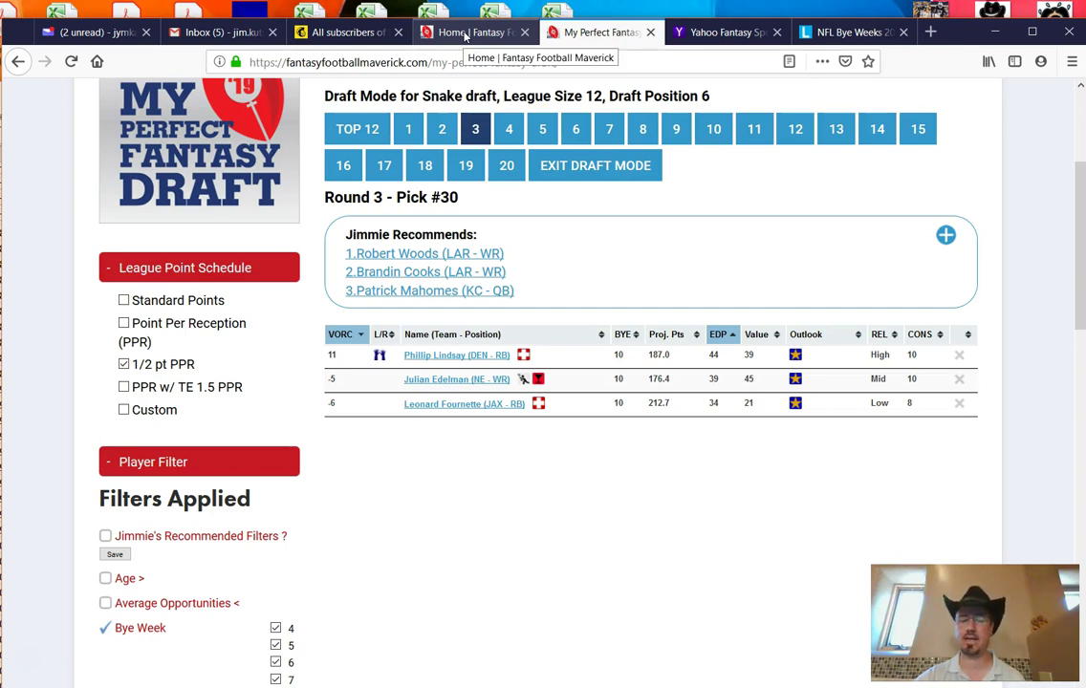
left_click(466, 35)
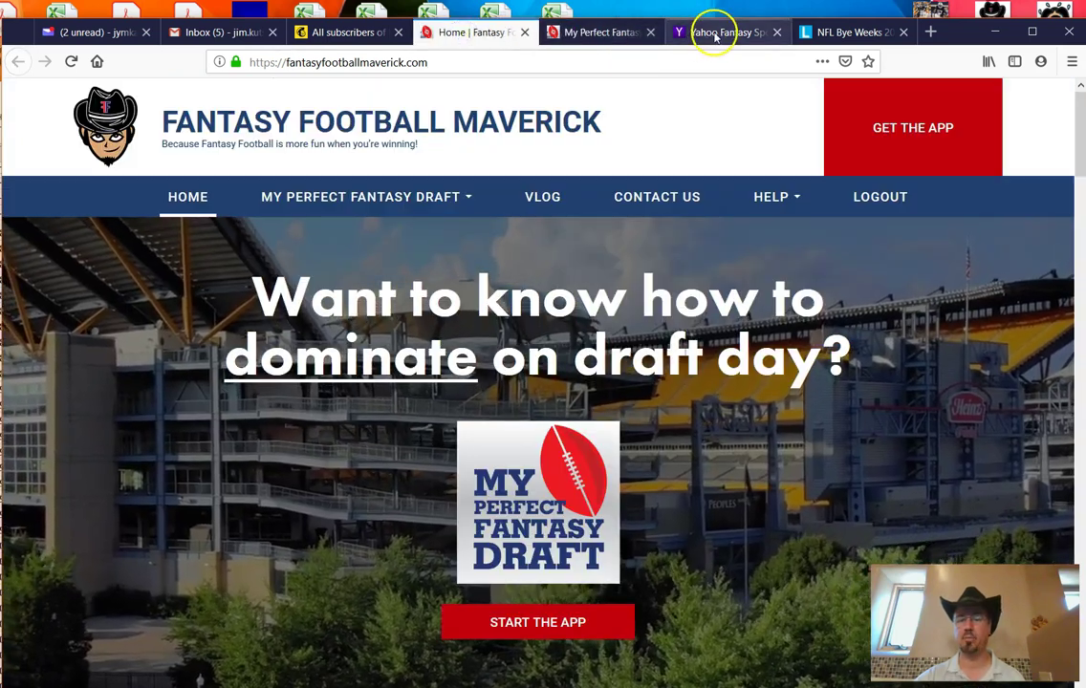
Step: Switch to the Yahoo draft room, search for "lind", add Phillip Lindsay to the queue and clear the search
left_click(717, 33)
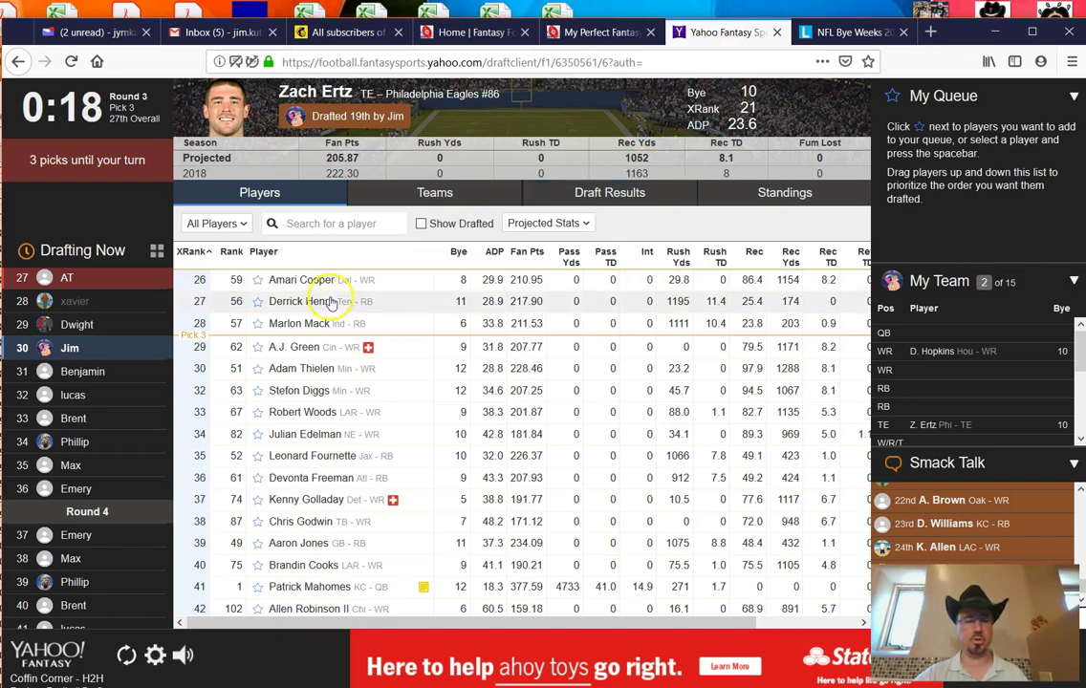
left_click(301, 226)
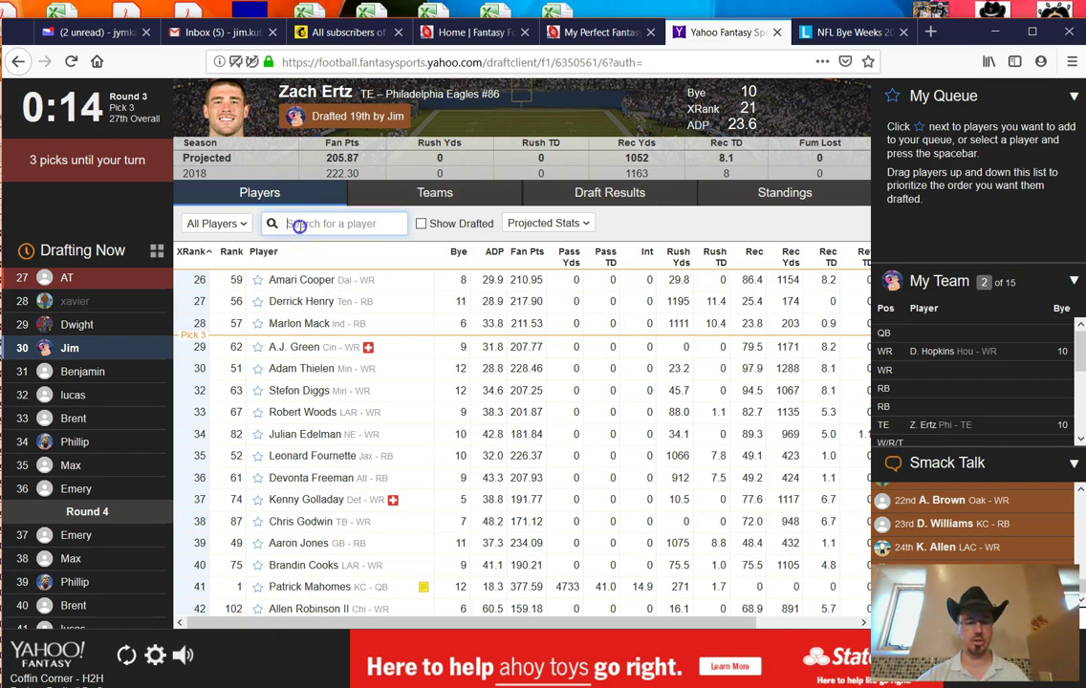
type("lind")
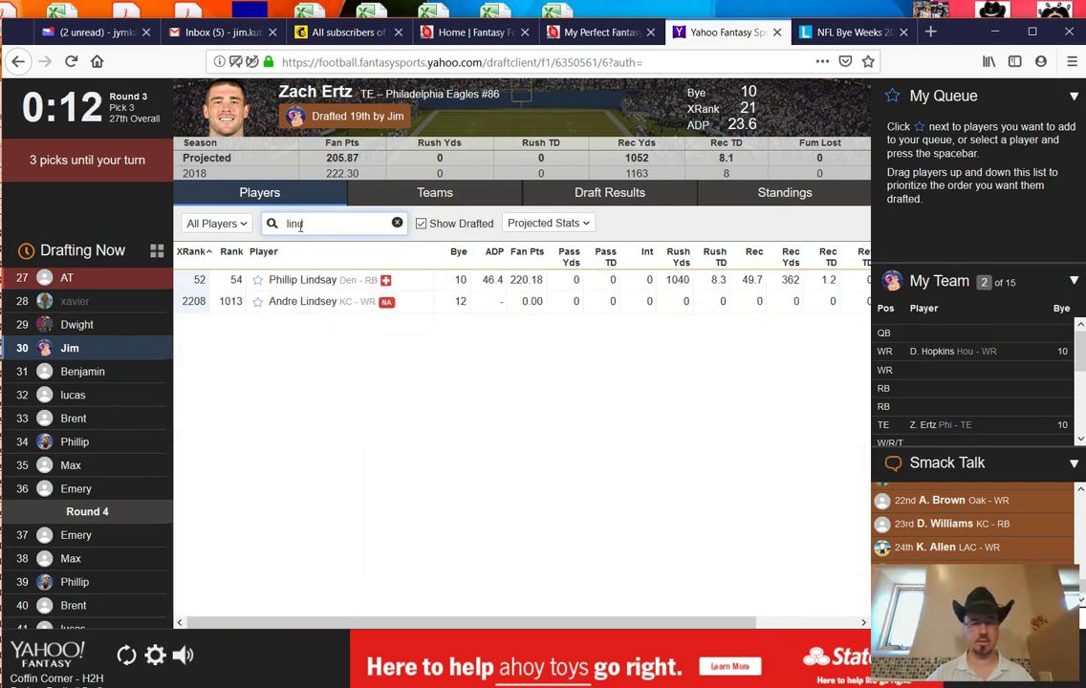
left_click(277, 282)
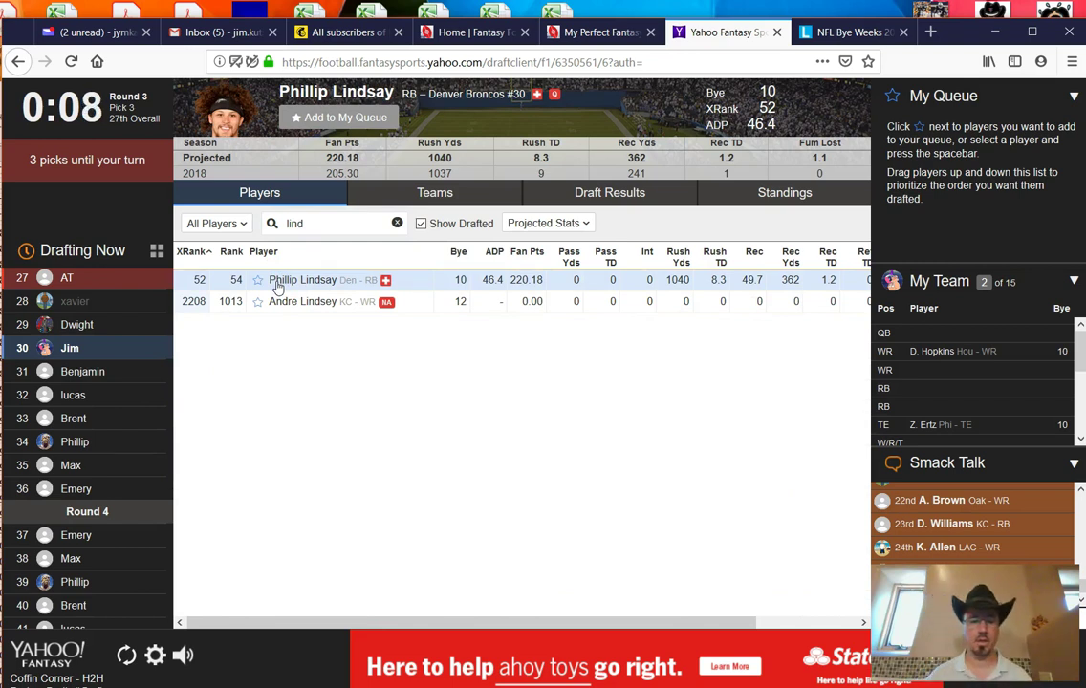
left_click(257, 280)
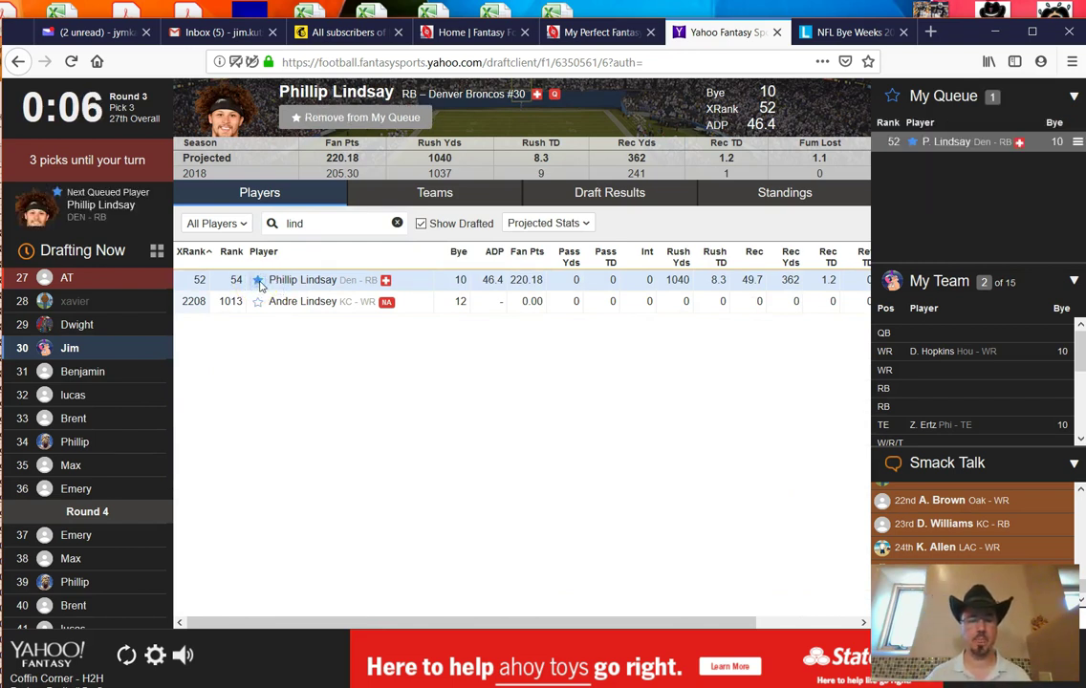
double_click(308, 222)
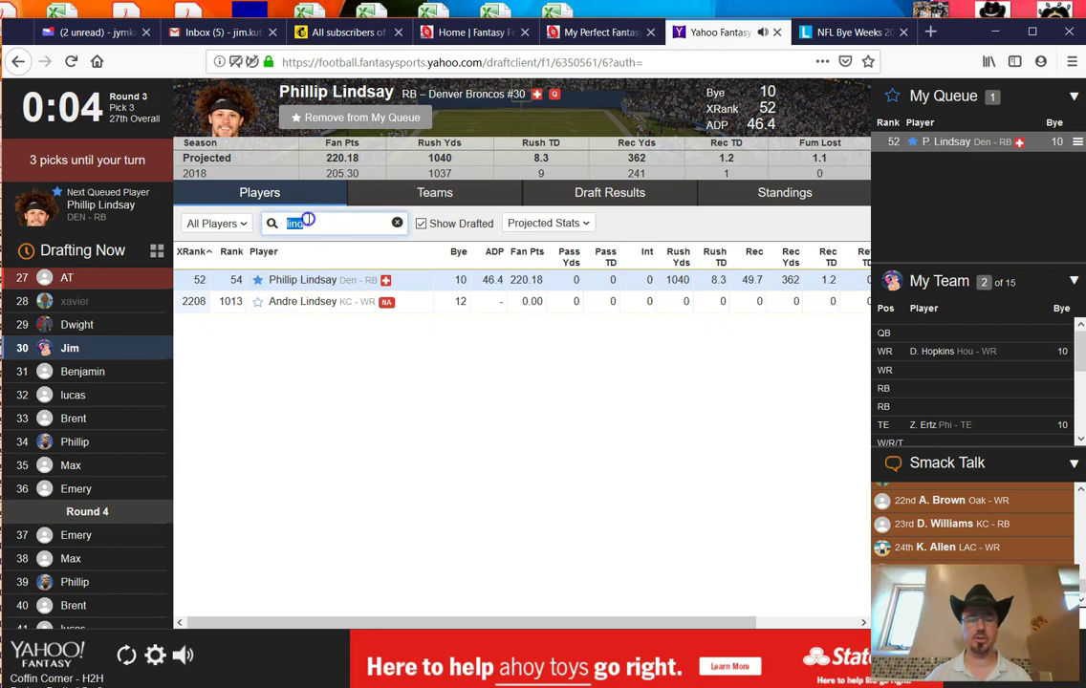
key("BackSpace")
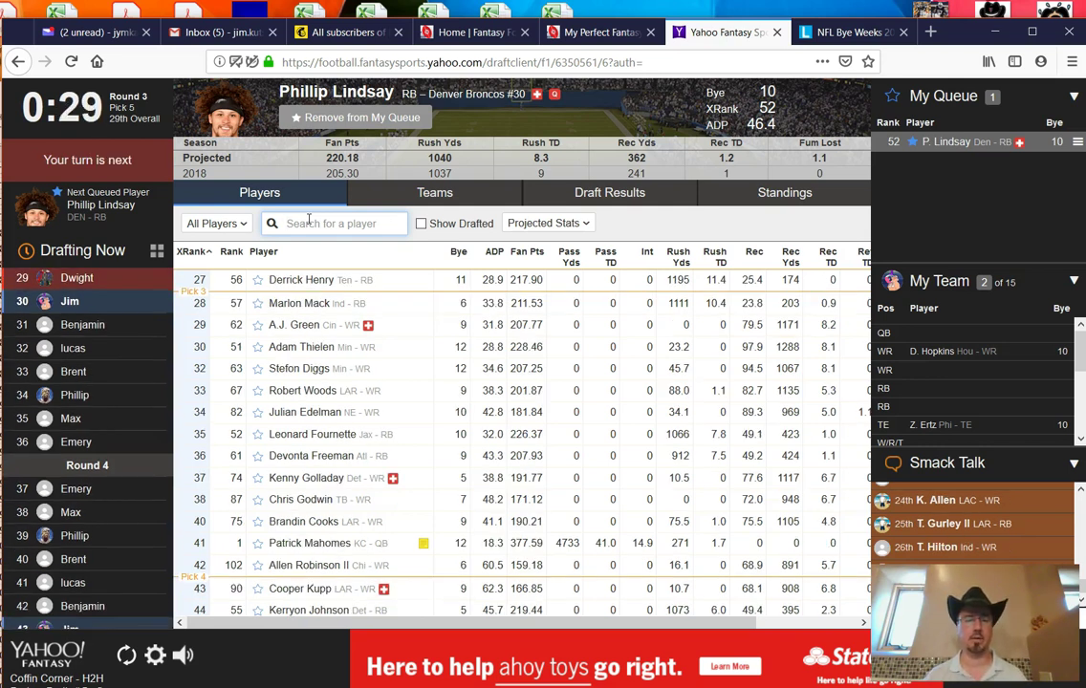
Step: Recheck Phillip Lindsay's reach marker in My Perfect Fantasy Draft, then draft him in the Yahoo draft room with the 30th pick
left_click(355, 119)
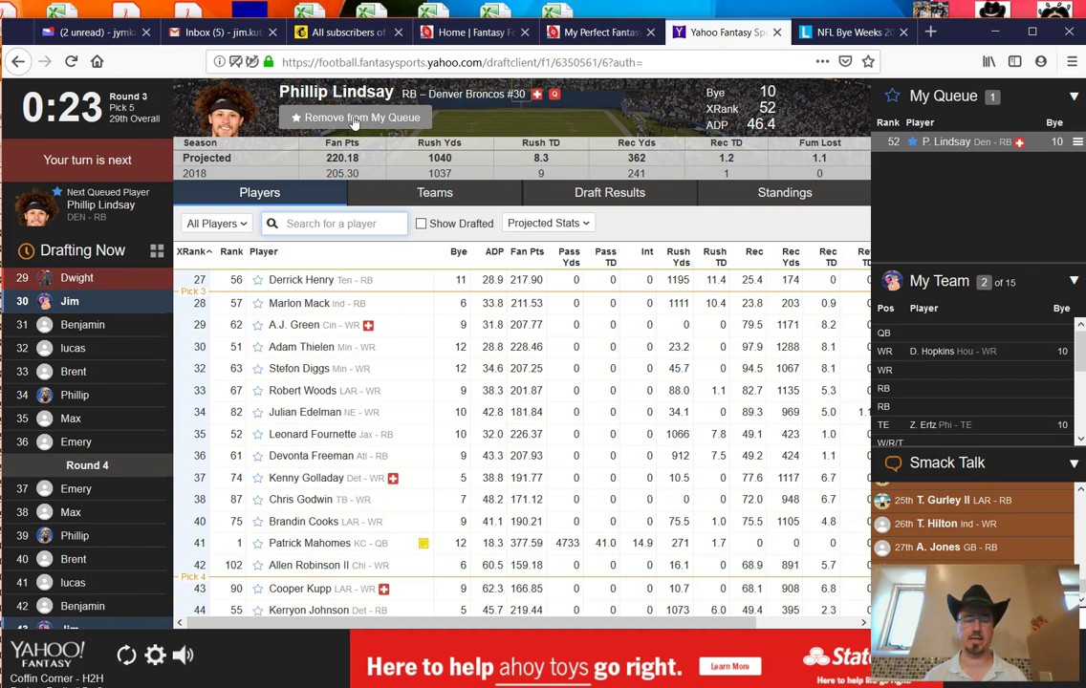
left_click(570, 34)
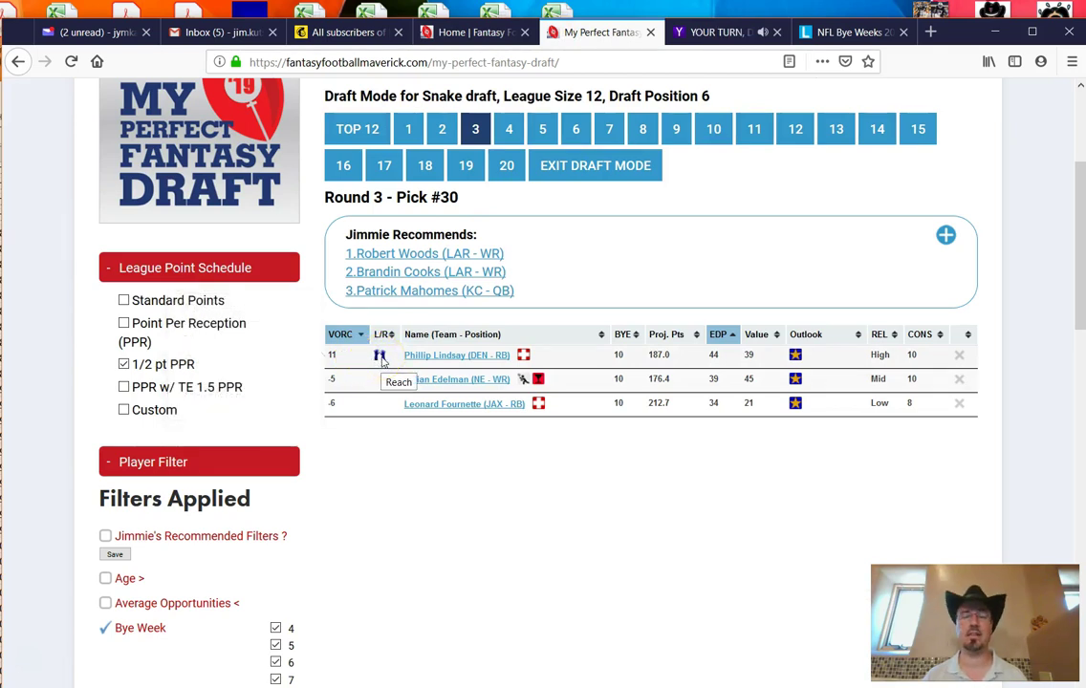
left_click(698, 32)
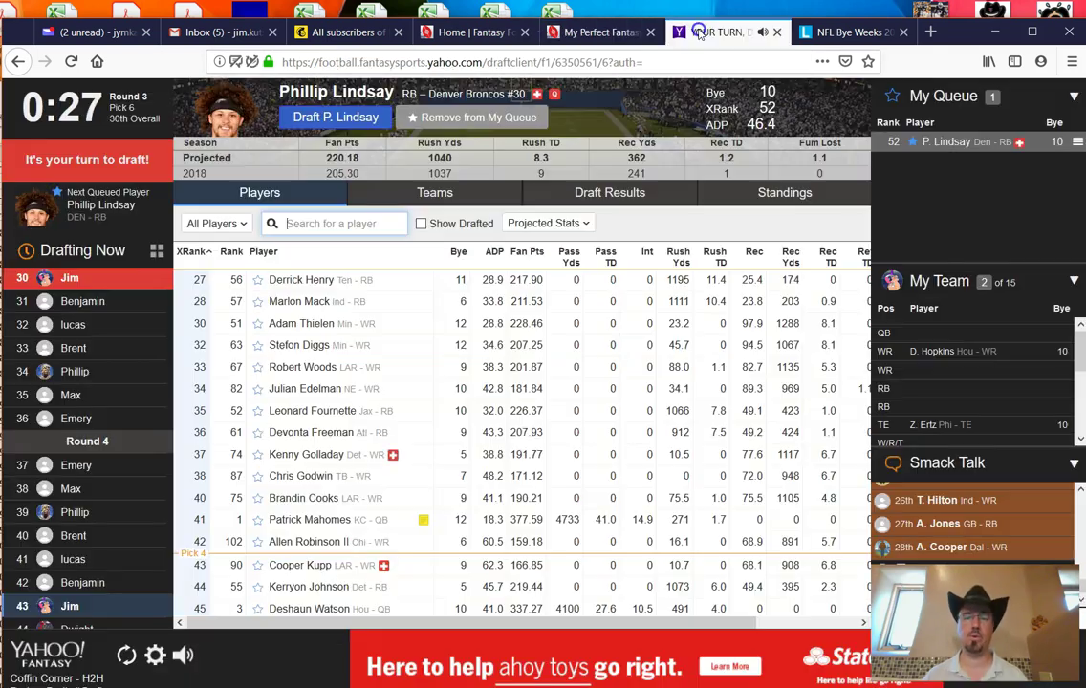
left_click(344, 119)
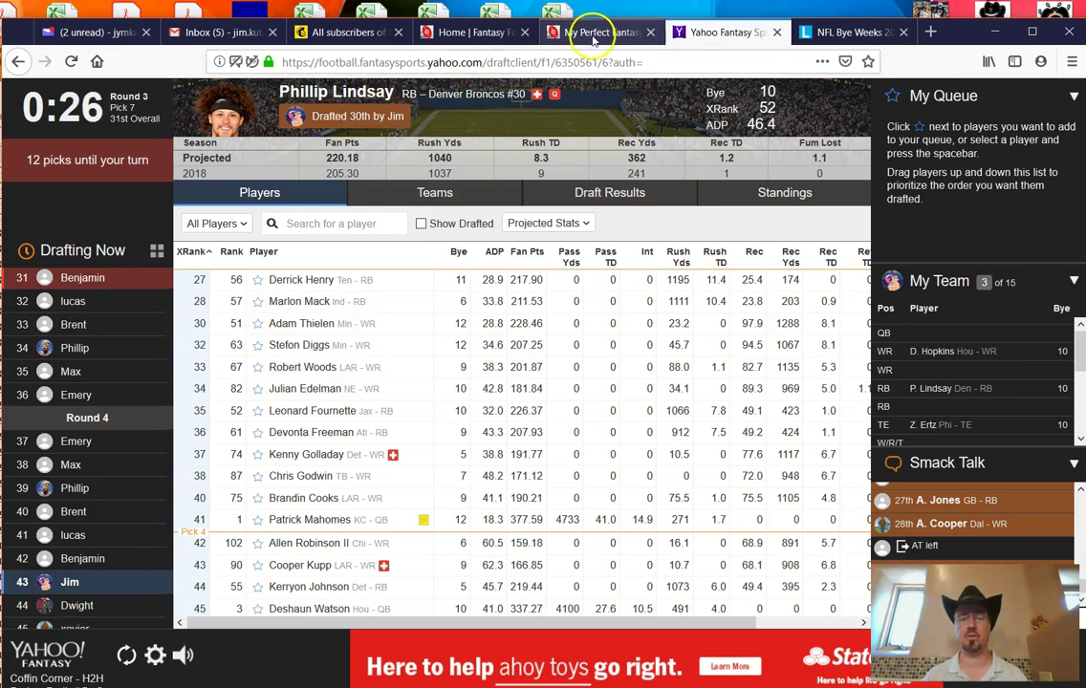
Step: Show the Round 4 rankings in My Perfect Fantasy Draft and consult the Lineups 2019 NFL bye week schedule
left_click(595, 33)
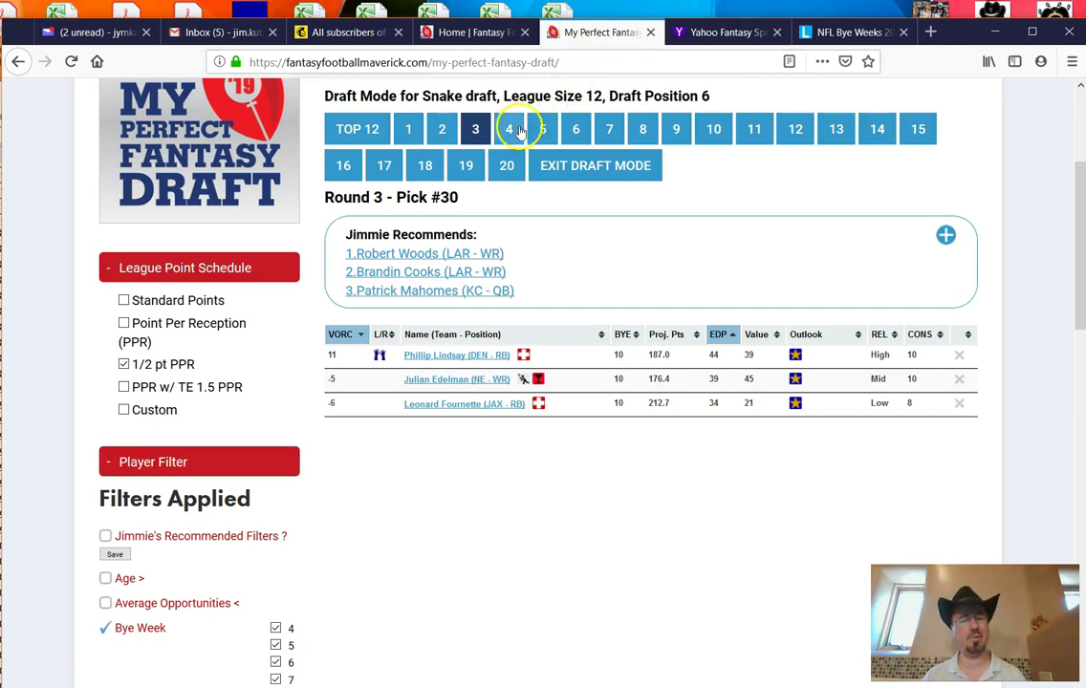
left_click(510, 133)
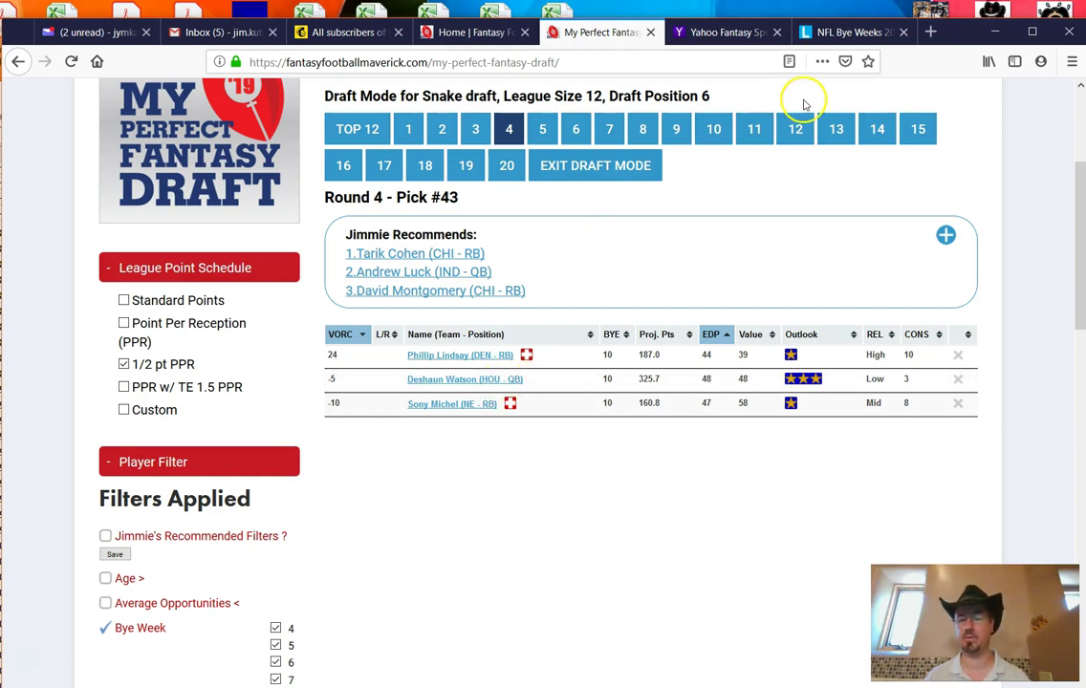
left_click(841, 36)
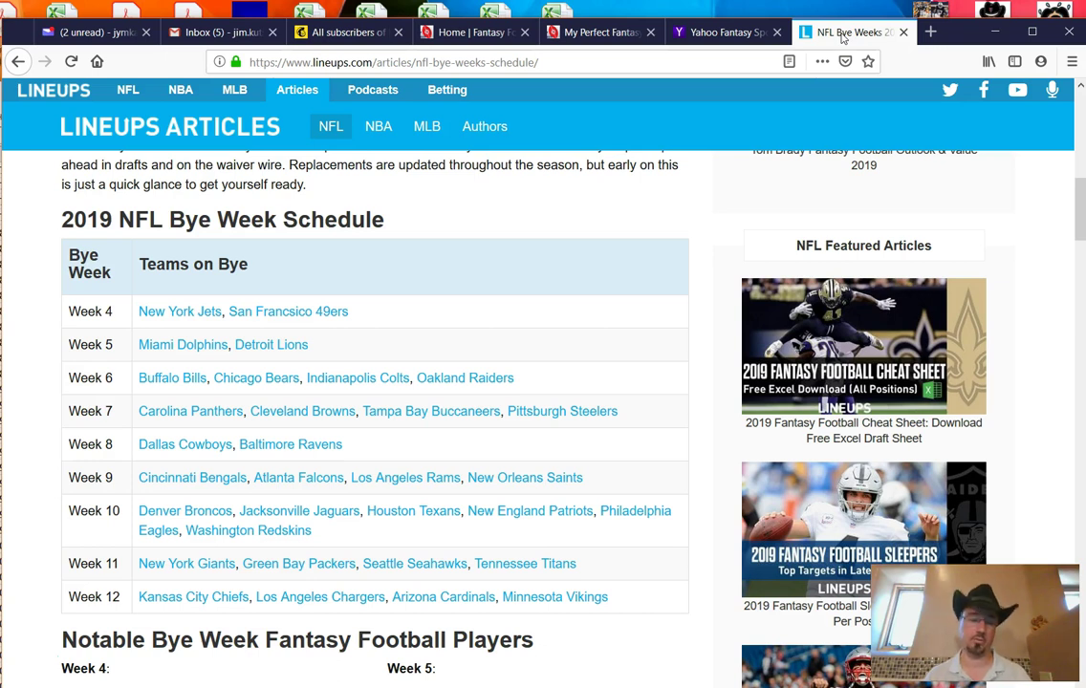
Step: Switch to the Yahoo draft room, search for "sony", add Sony Michel to the queue and clear the search
left_click(738, 34)
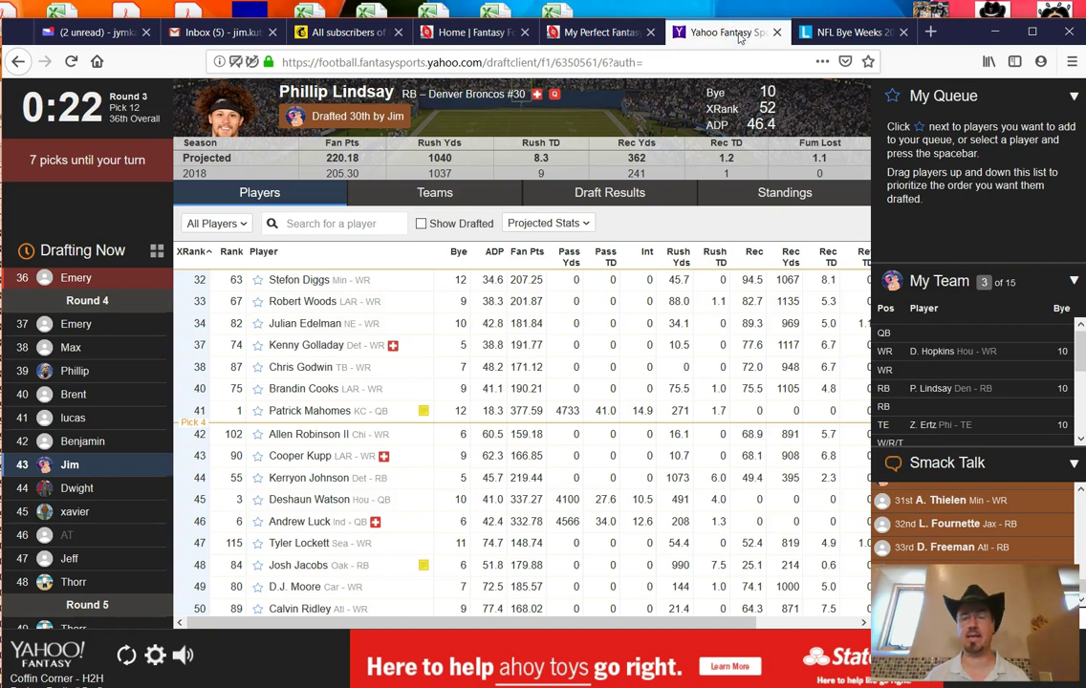
left_click(311, 224)
type("sony")
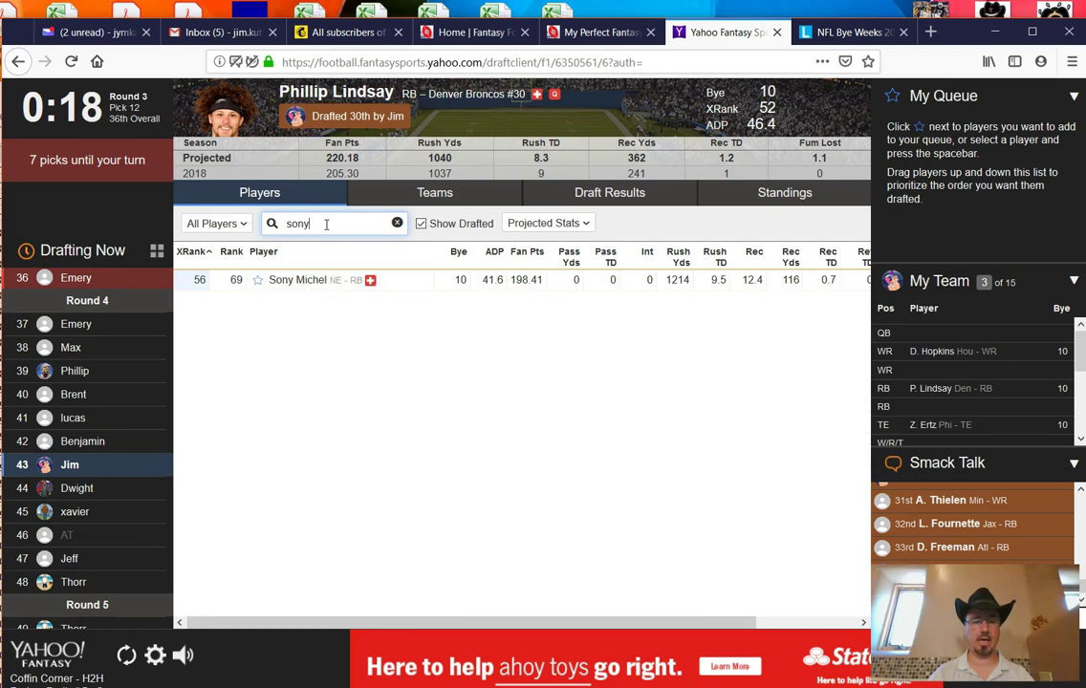
left_click(258, 281)
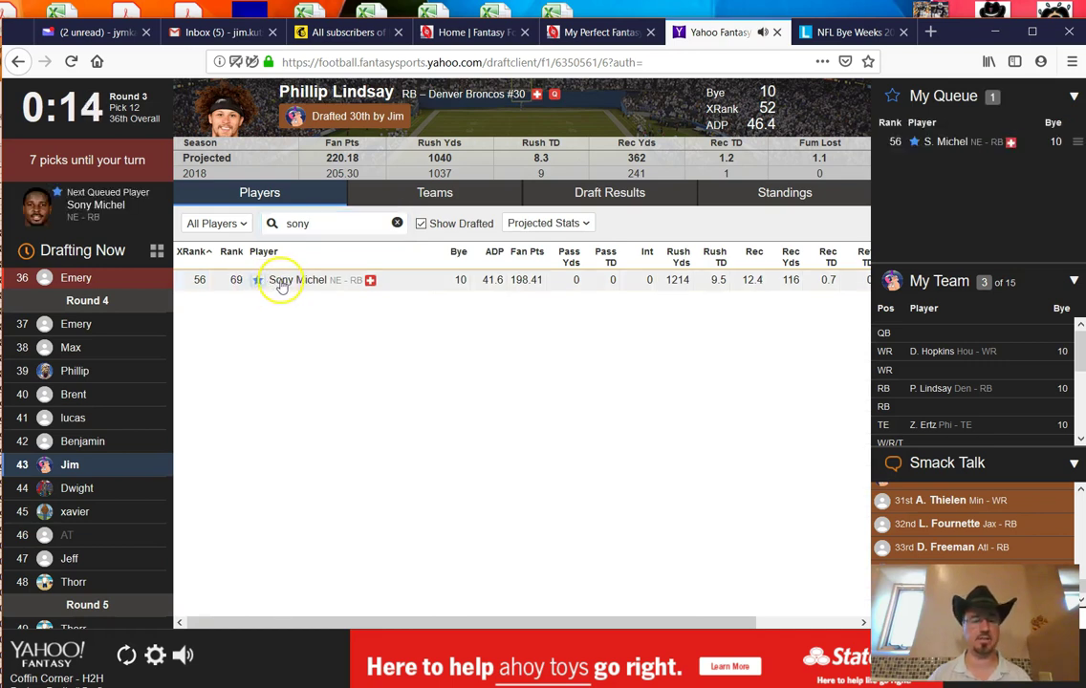
left_click(285, 282)
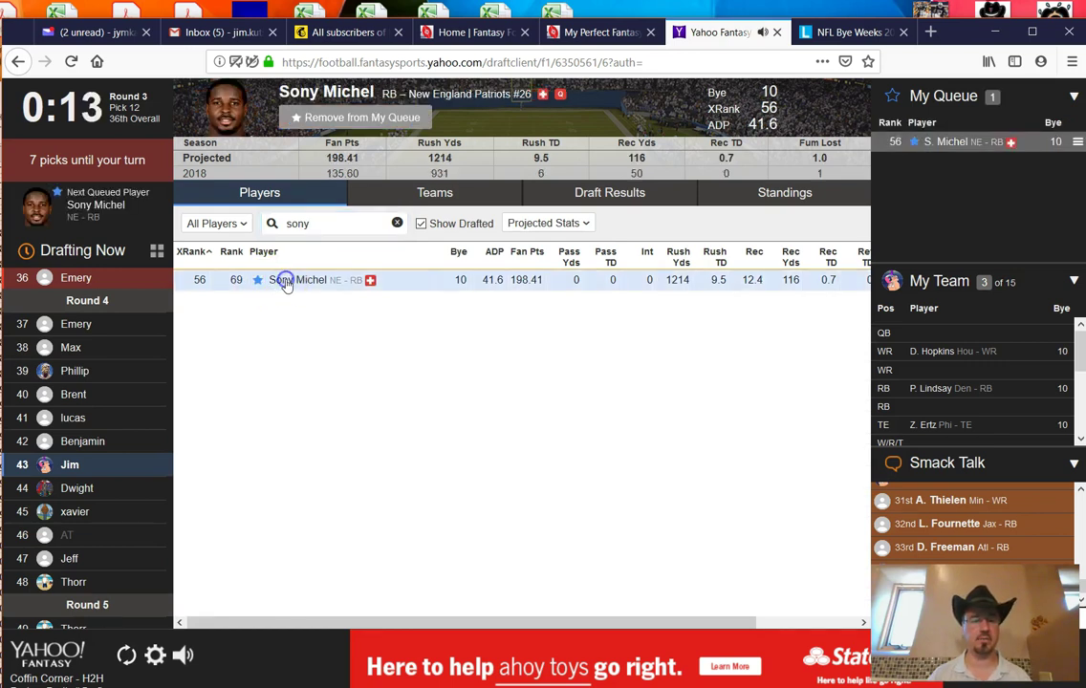
double_click(314, 226)
key("BackSpace")
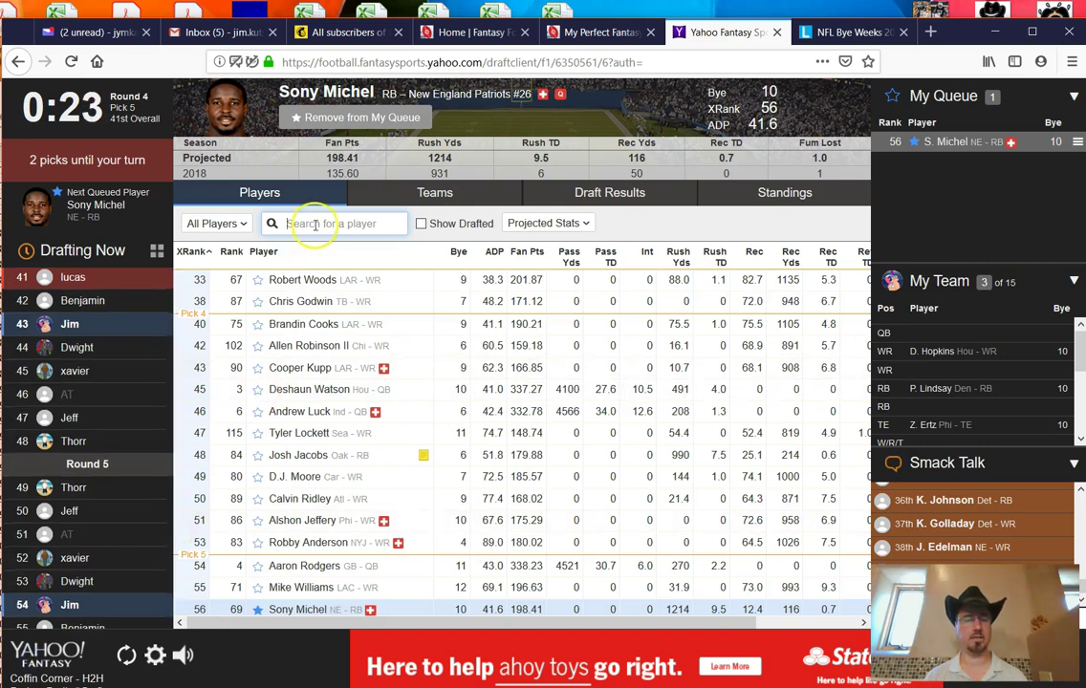
Step: Compare the projections of Andrew Luck, Deshaun Watson and Sony Michel, then draft Deshaun Watson with the 43rd pick
left_click(300, 390)
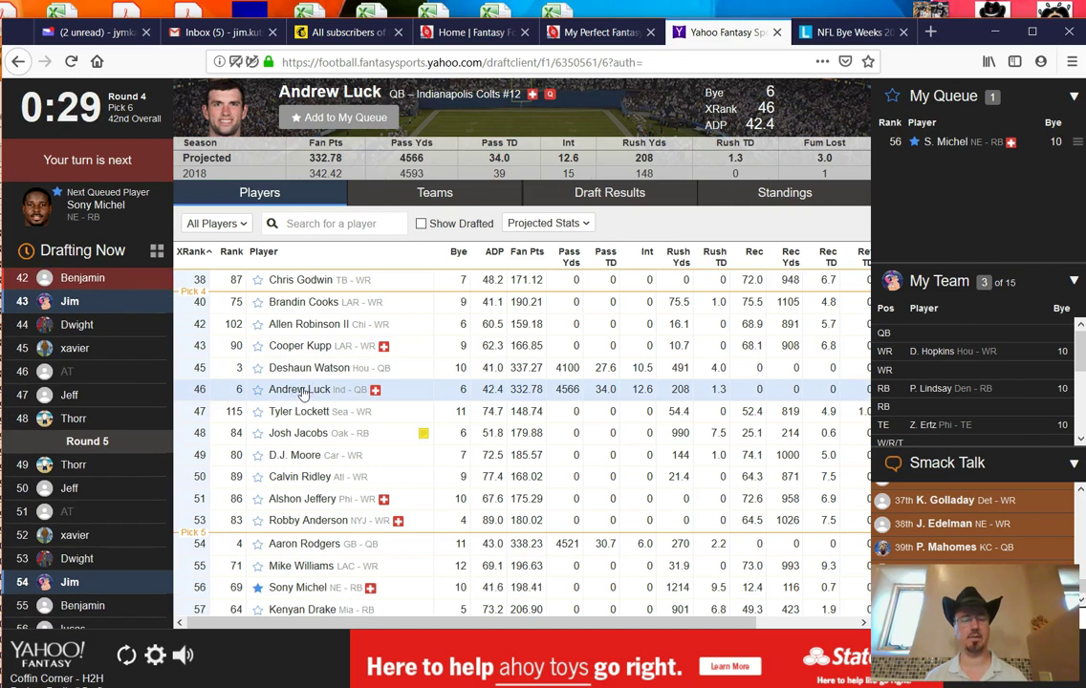
left_click(300, 371)
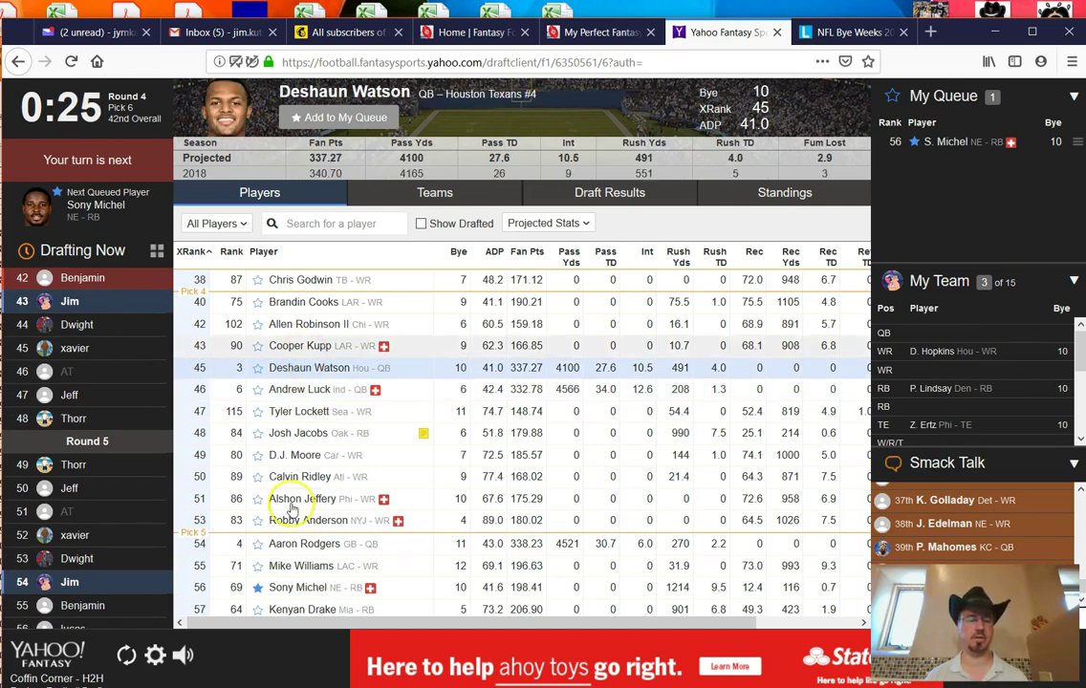
left_click(283, 587)
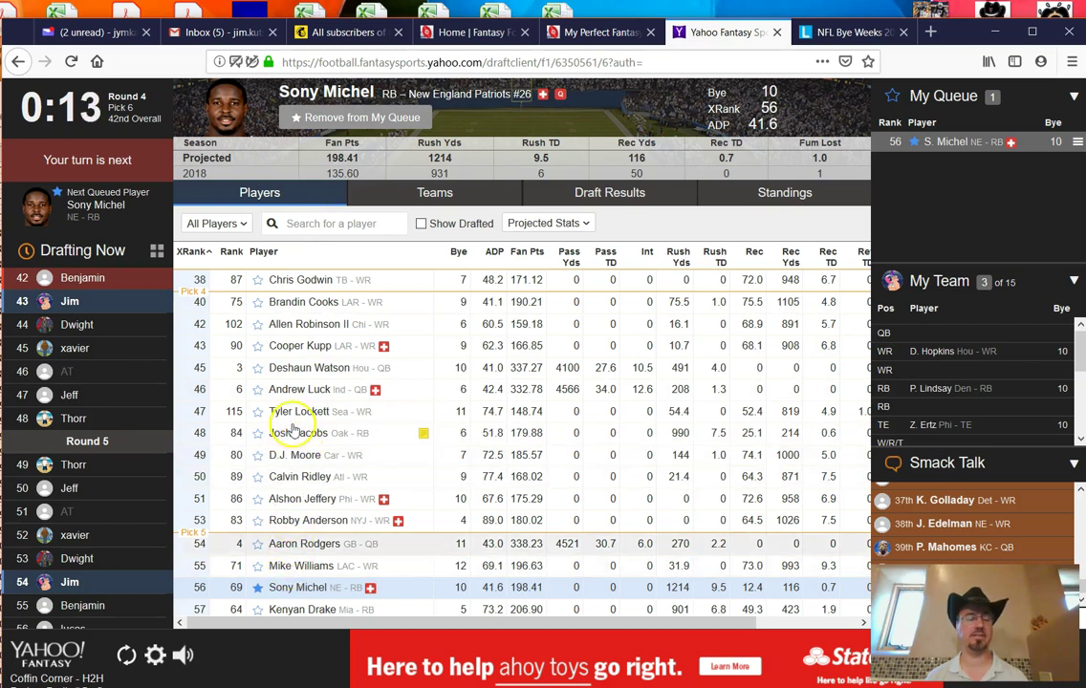
left_click(299, 371)
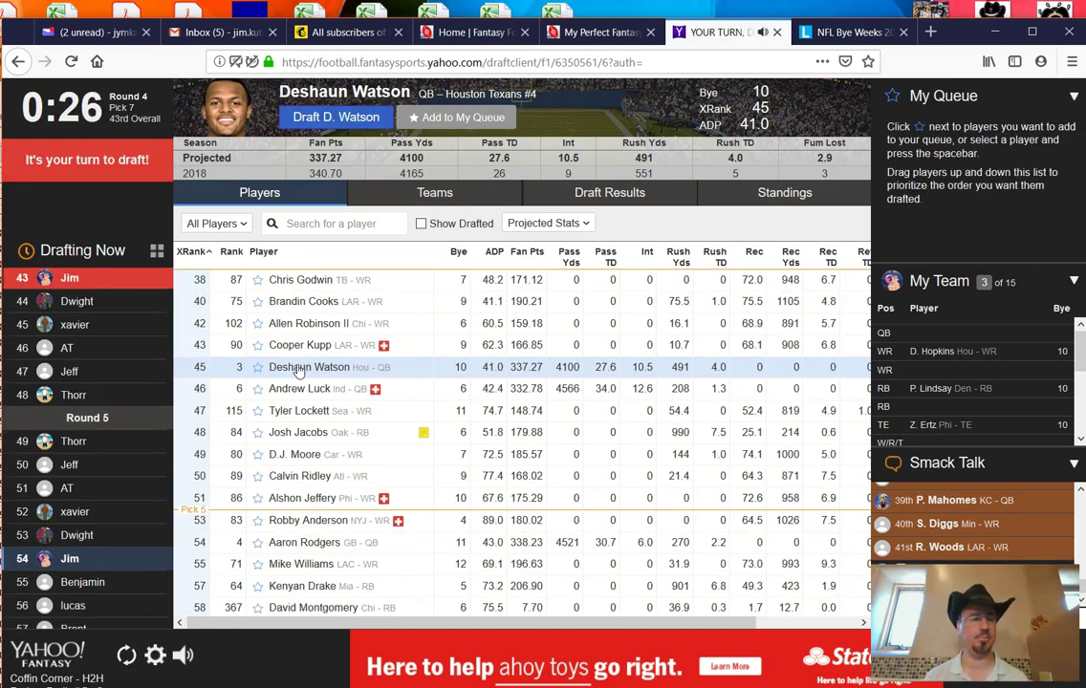
left_click(315, 117)
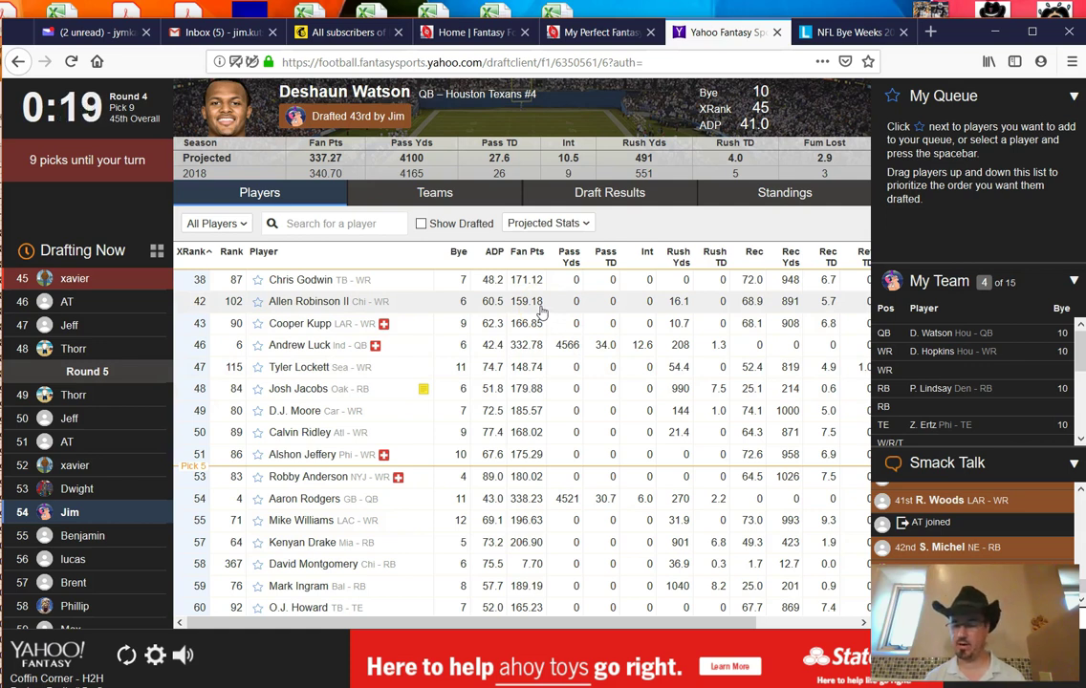
Step: Switch to My Perfect Fantasy Draft and show the bye-filtered Round 5 rankings for pick 54
left_click(591, 30)
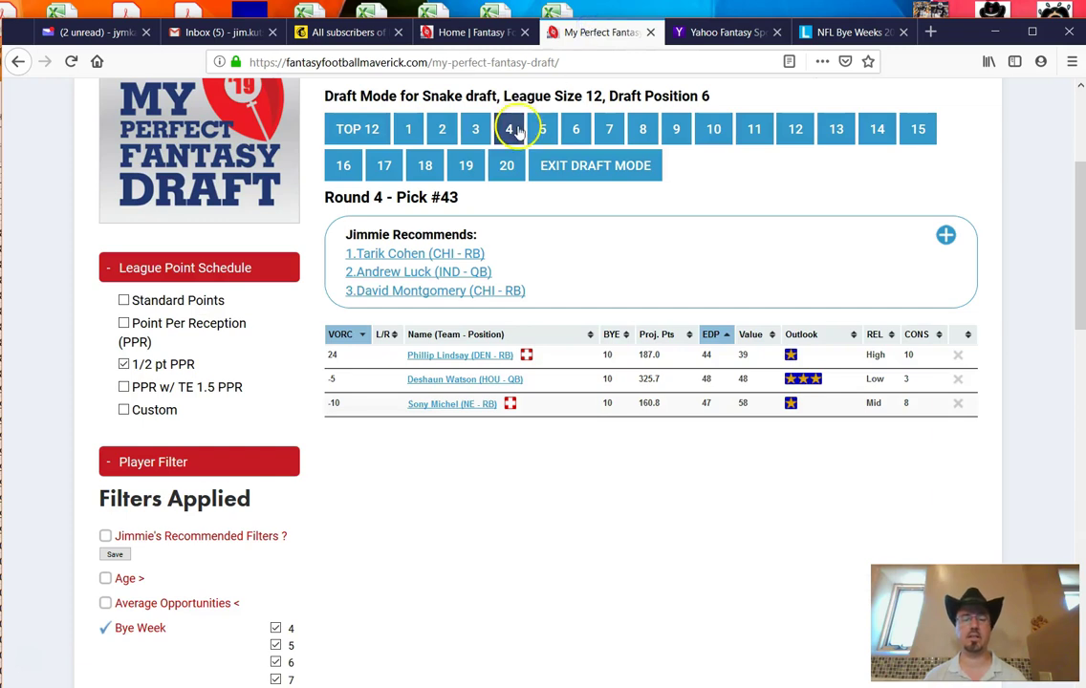
left_click(539, 131)
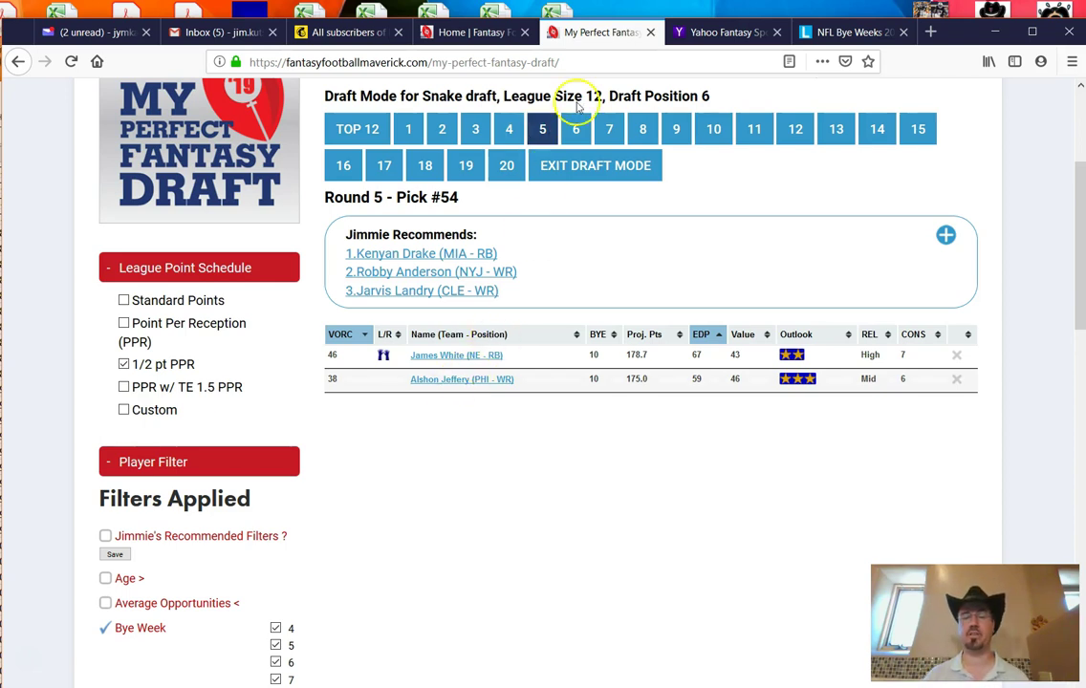
Step: Switch to the Yahoo draft room, search for "white", add James White to the queue and clear the search
left_click(710, 35)
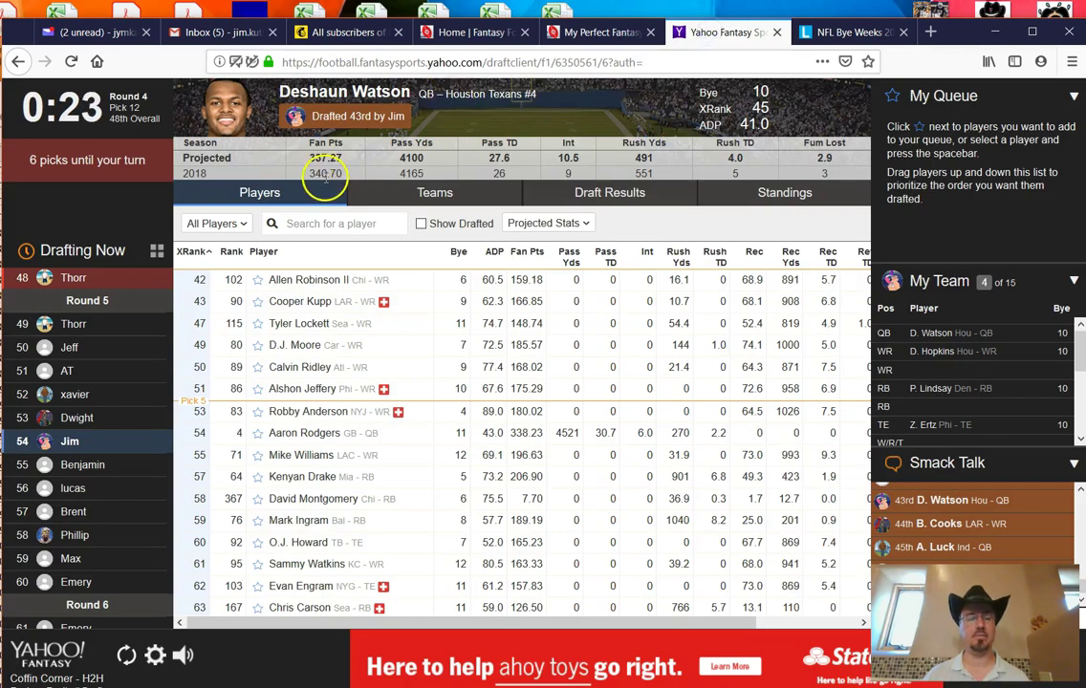
left_click(315, 222)
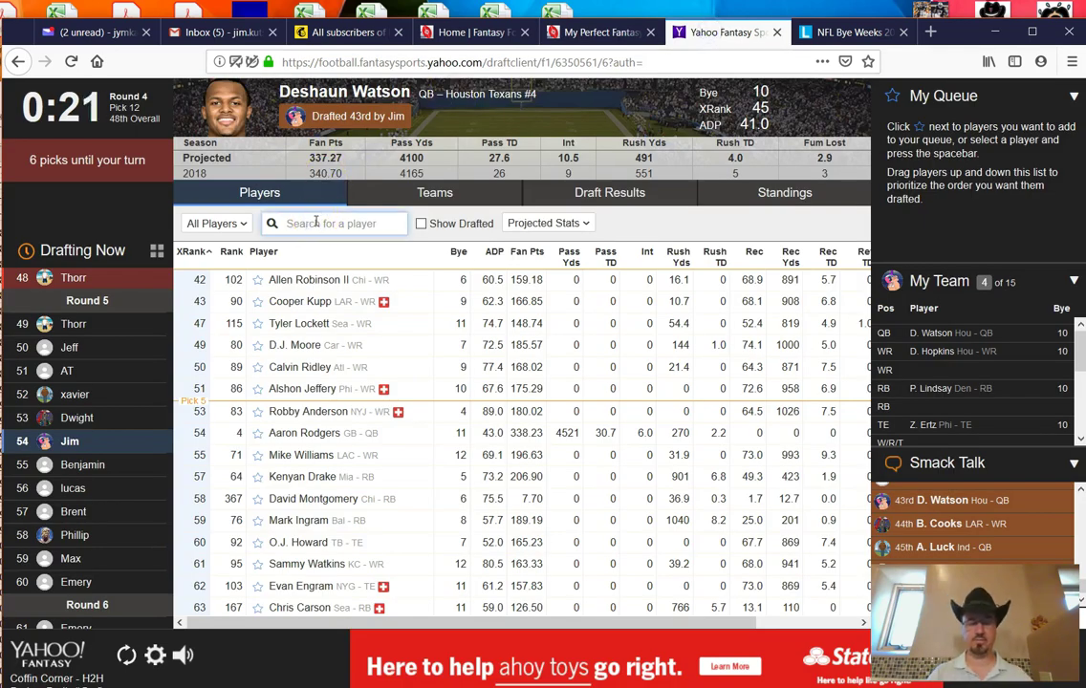
type("white")
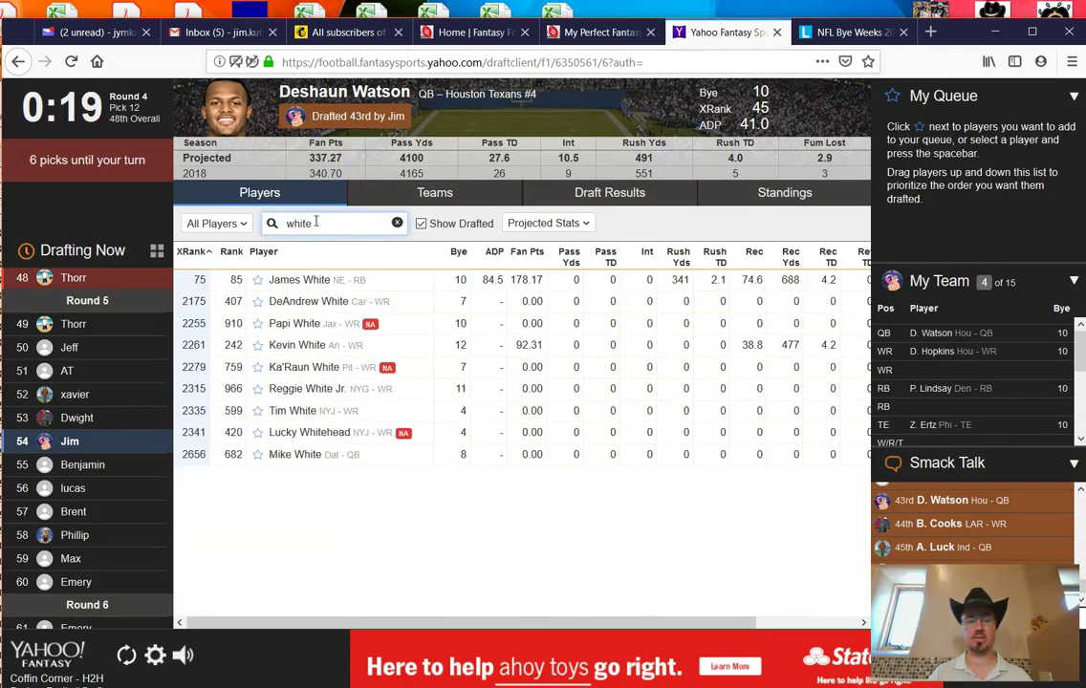
left_click(257, 279)
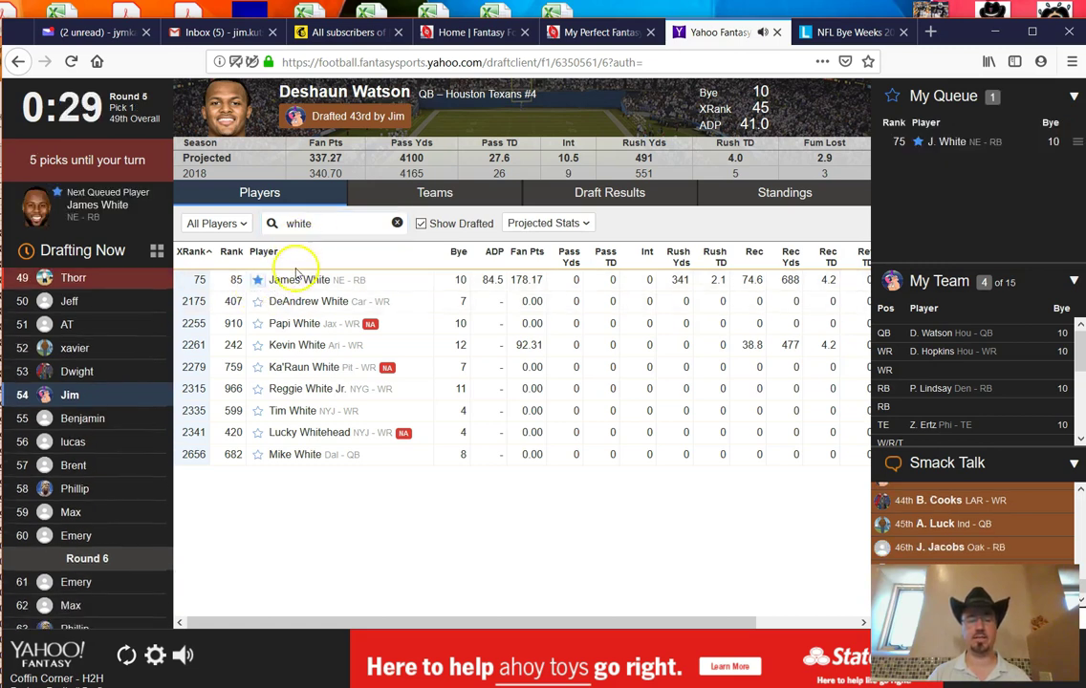
left_click(292, 280)
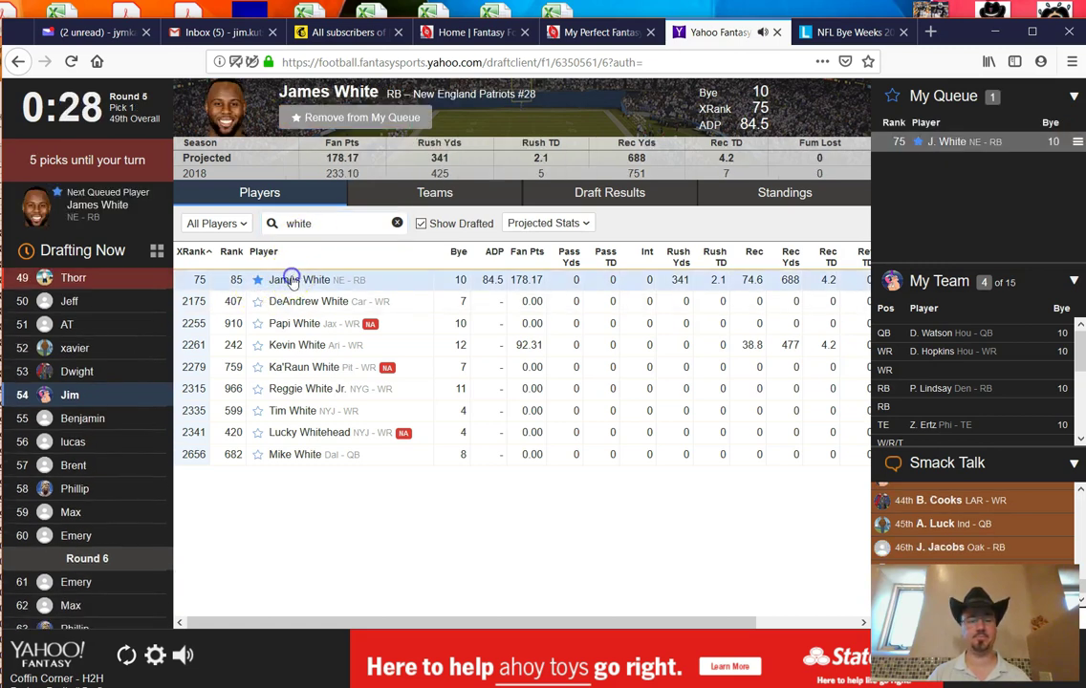
double_click(314, 223)
key("BackSpace")
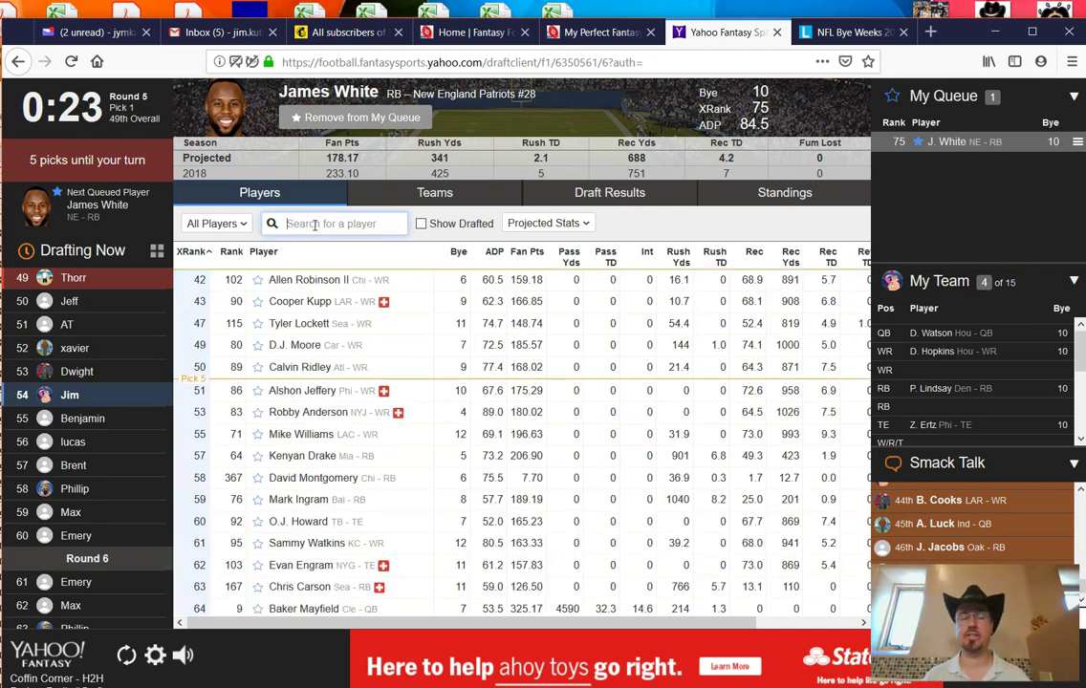
Step: Draft running back James White with the 54th pick once the turn comes
left_click(315, 224)
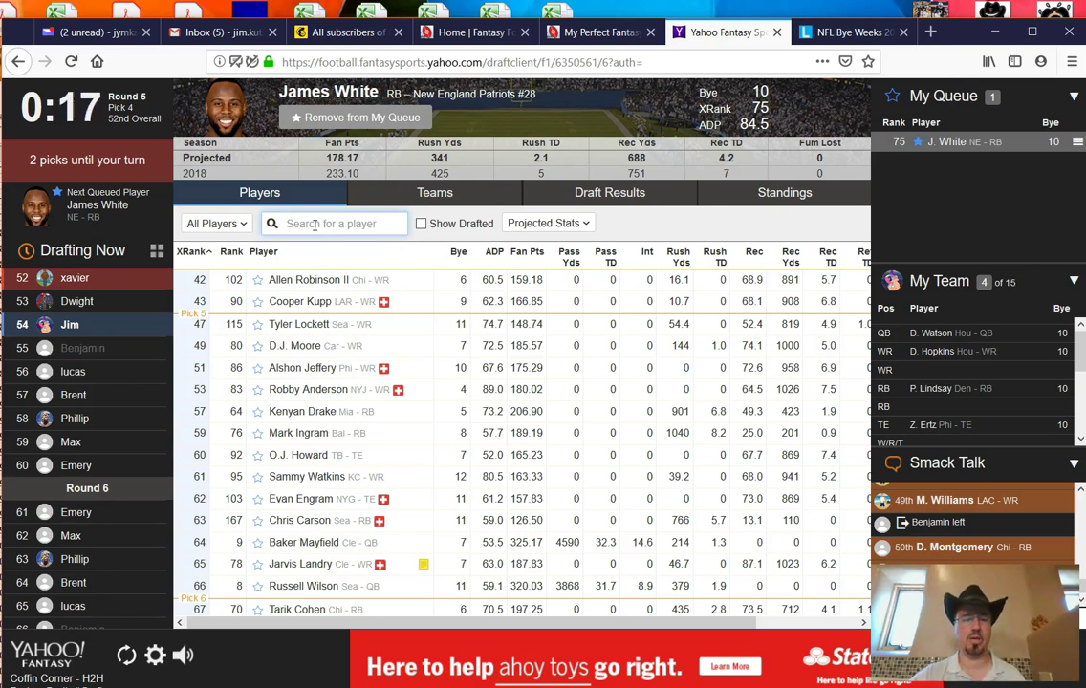
left_click(330, 117)
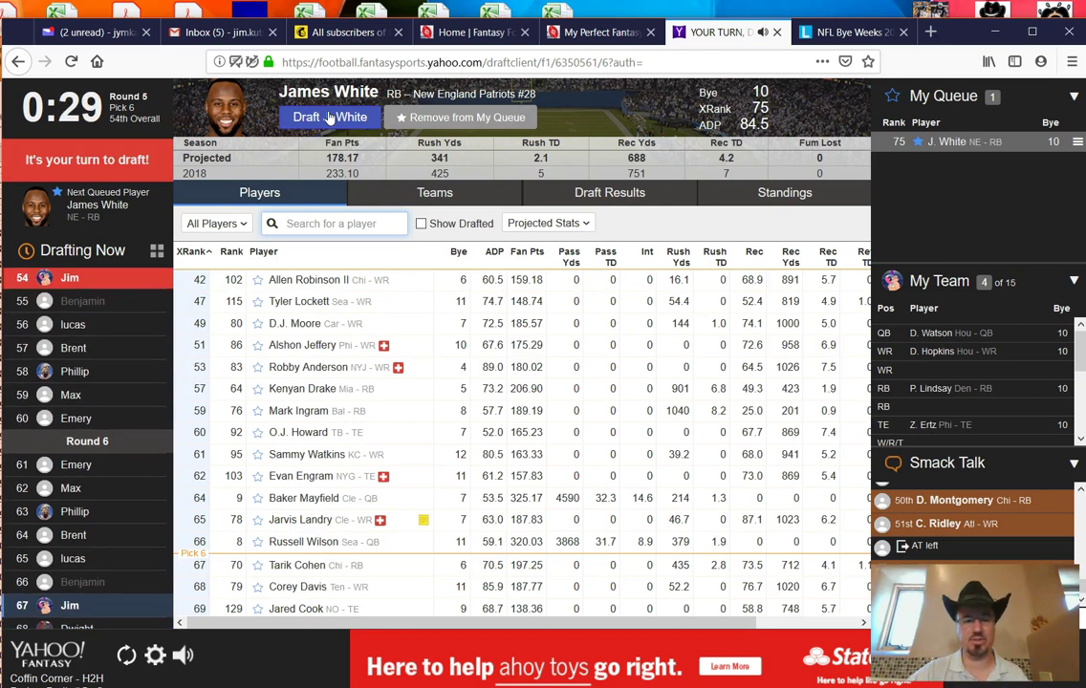
left_click(330, 117)
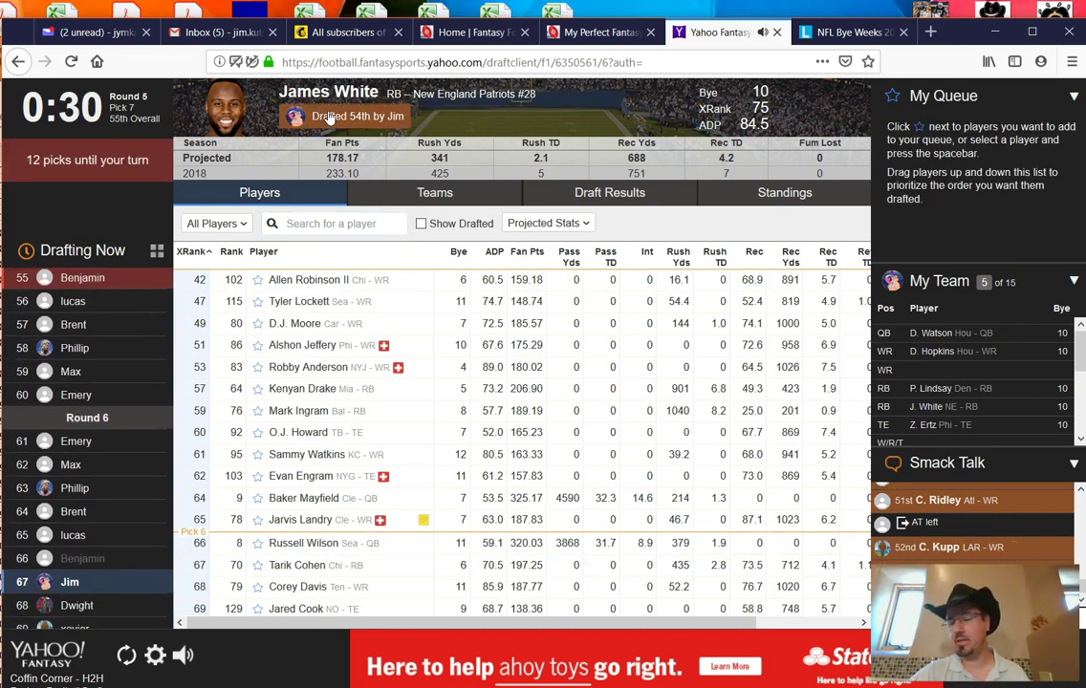
Step: Switch to My Perfect Fantasy Draft and show the bye-filtered Round 6 rankings for pick 67
left_click(586, 34)
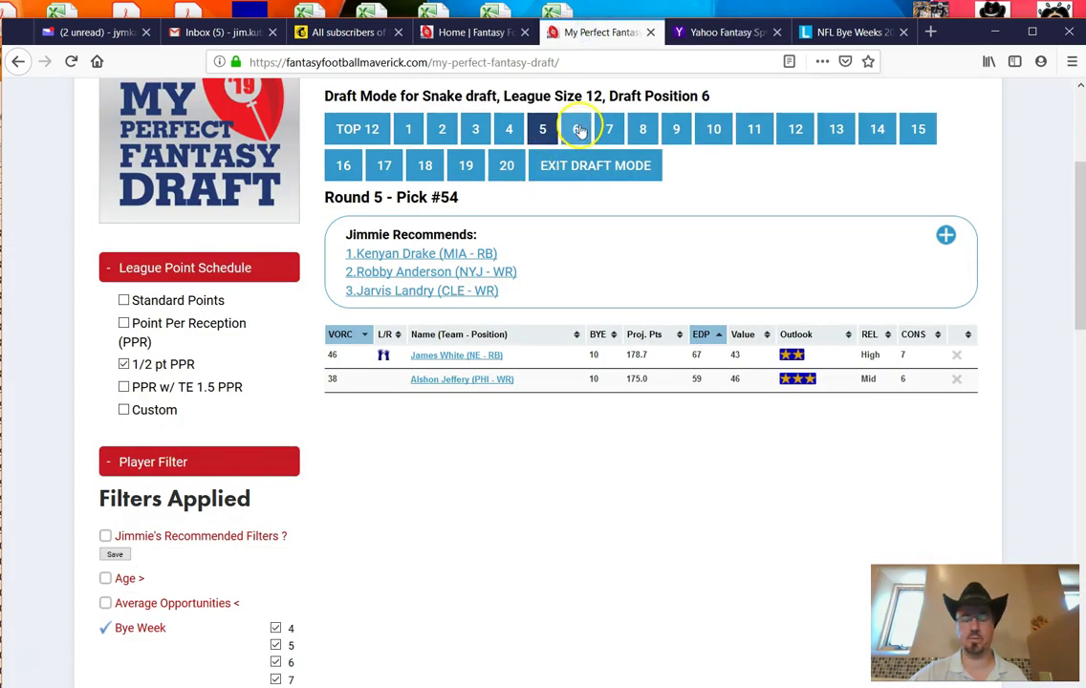
left_click(579, 129)
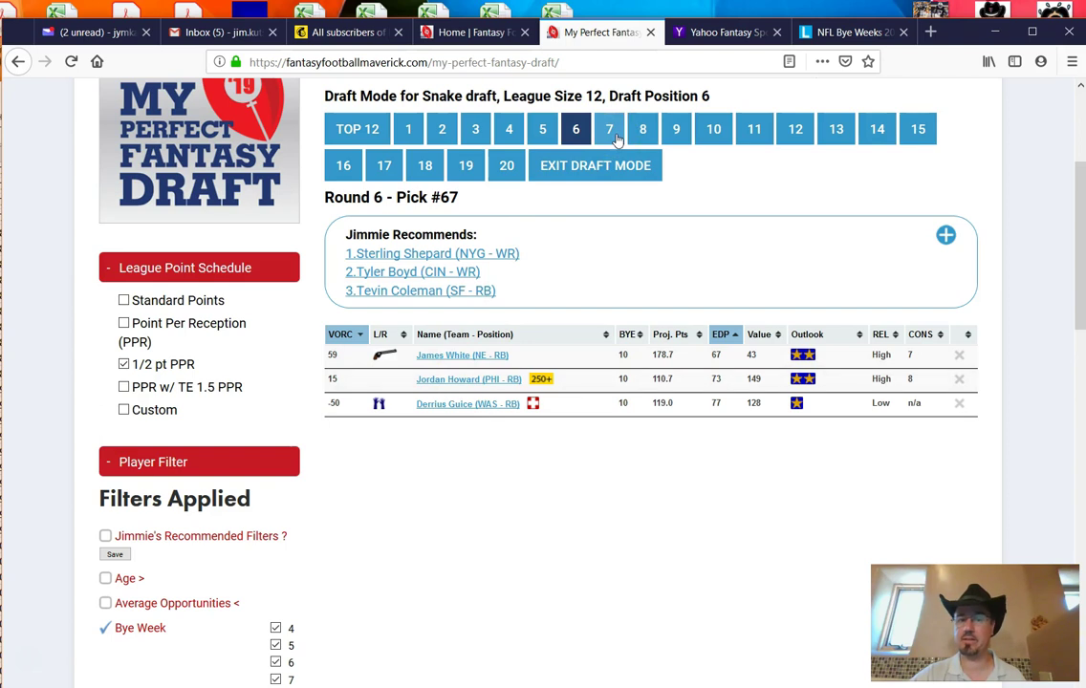
Step: Switch to the Yahoo draft room, find Jordan Howard by searching "howar", queue him and draft him with the 67th pick
left_click(710, 36)
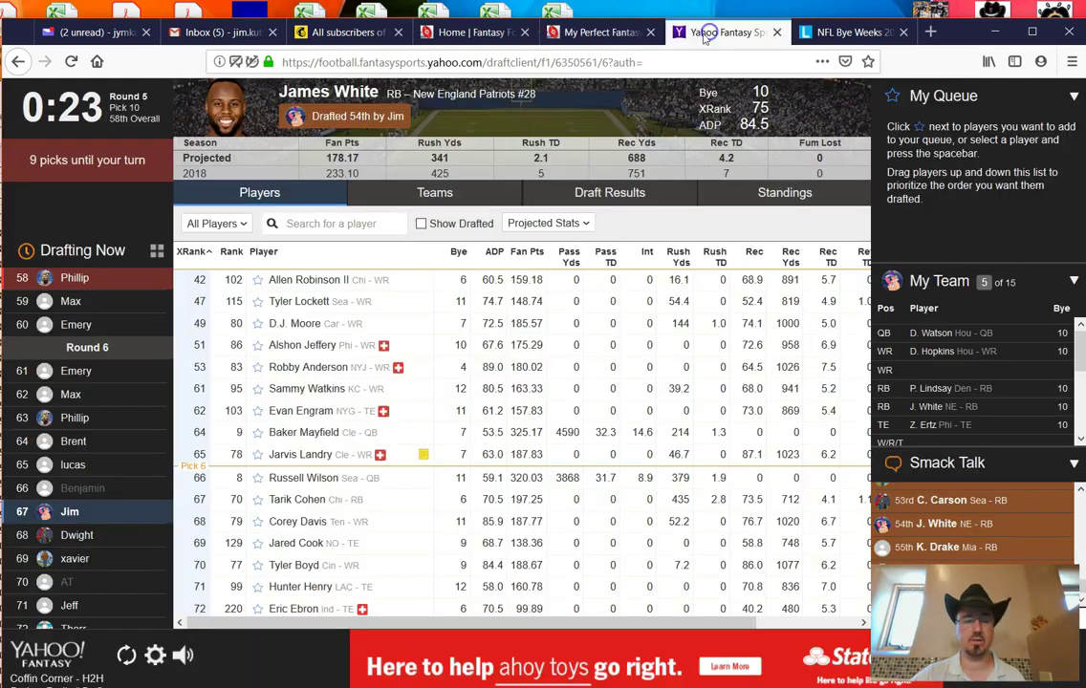
left_click(296, 223)
type("howar")
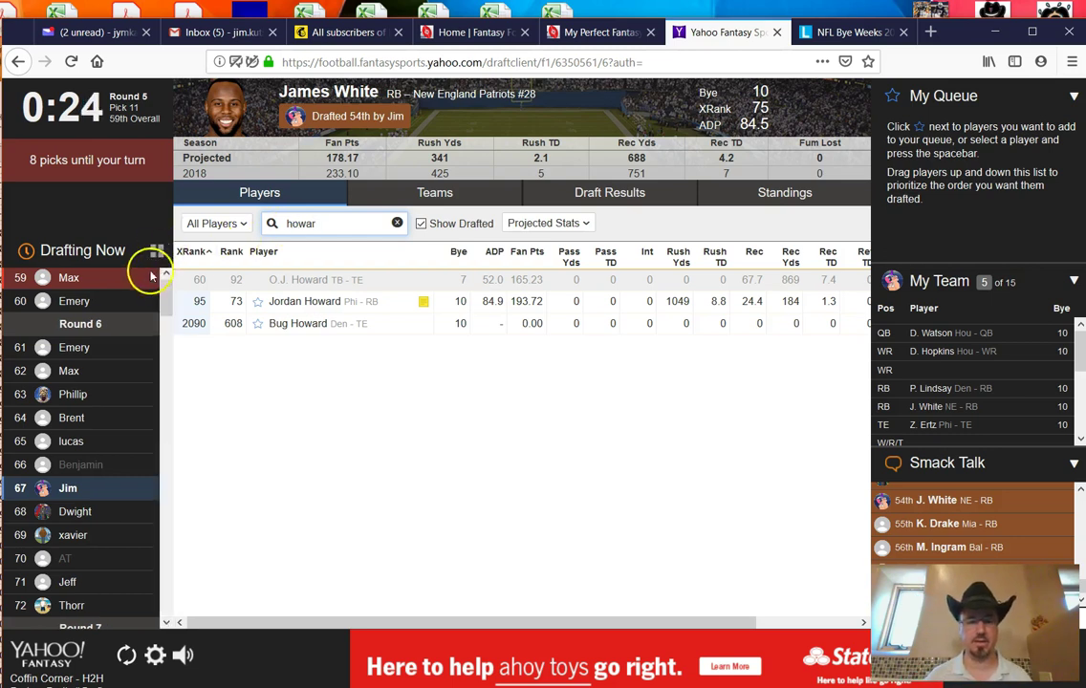
left_click(257, 302)
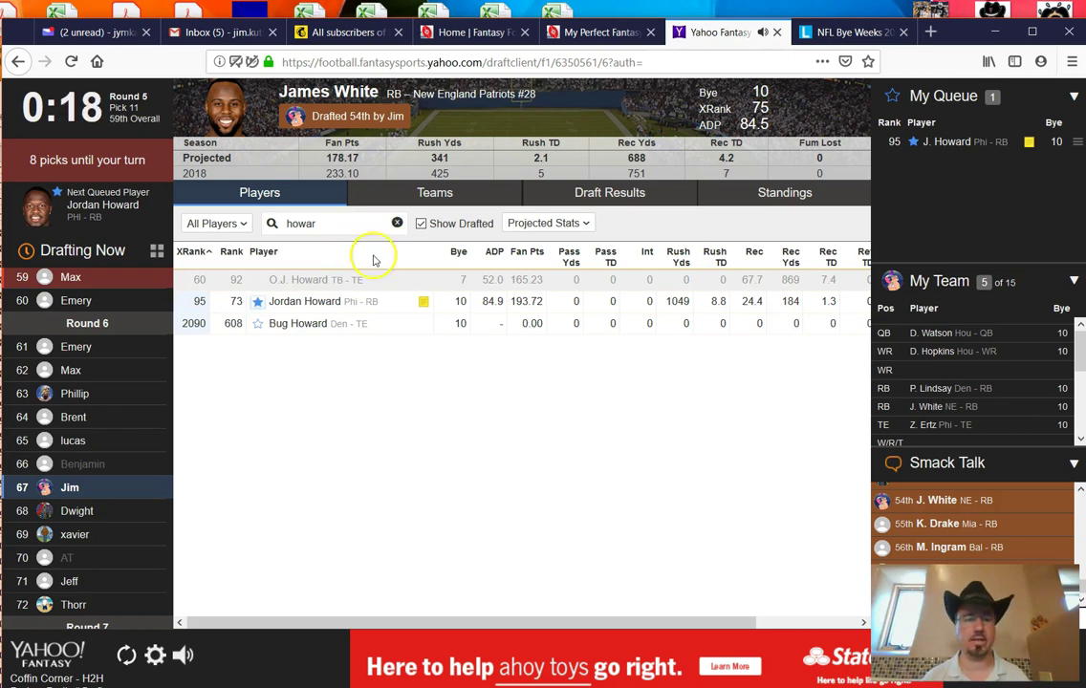
left_click(316, 305)
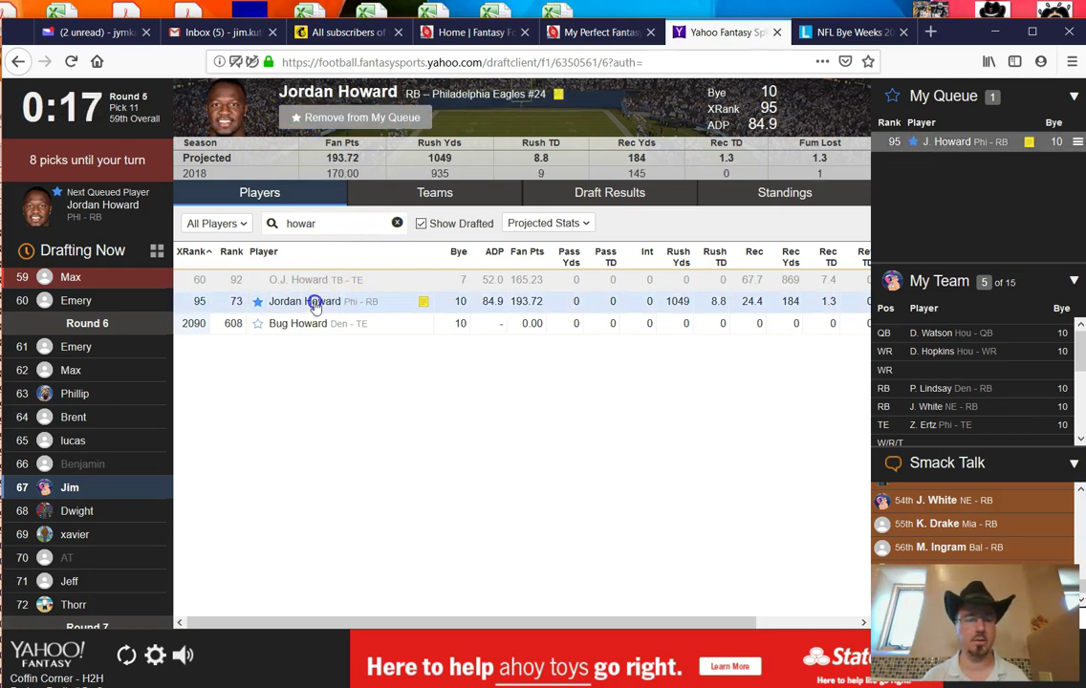
double_click(304, 223)
key("BackSpace")
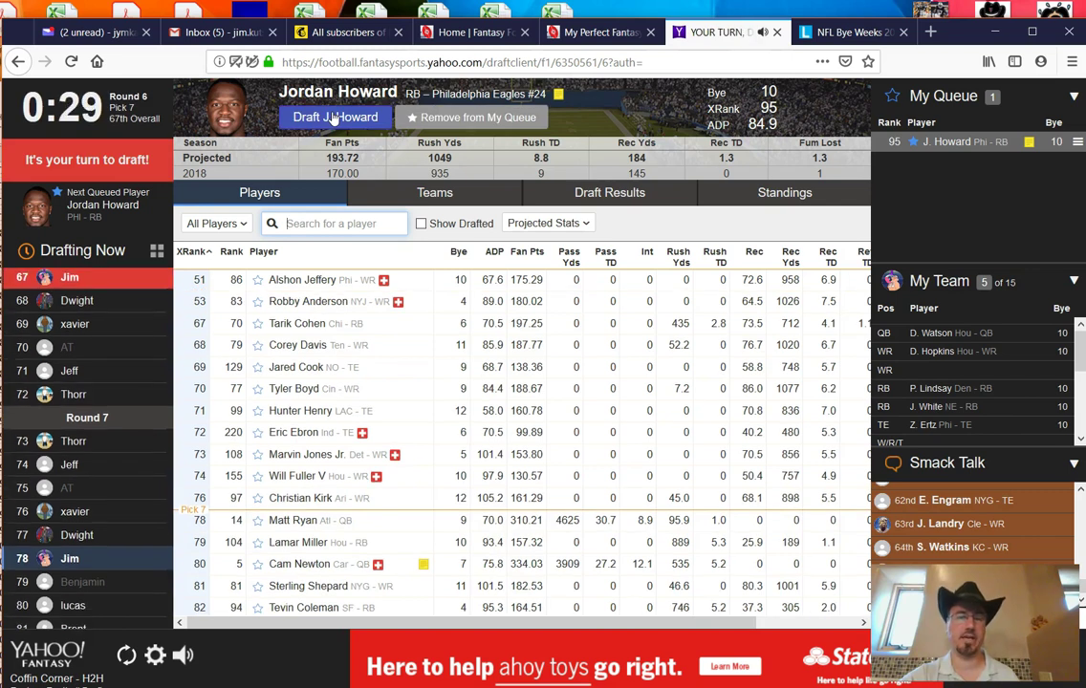
left_click(335, 117)
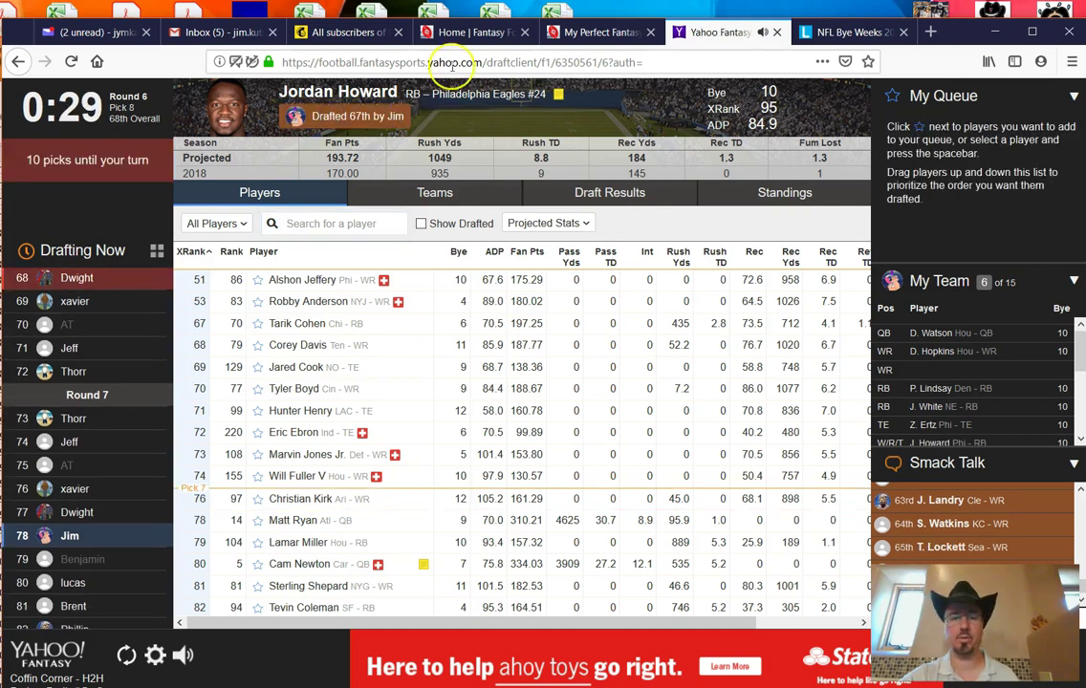
Step: Switch to My Perfect Fantasy Draft and show the bye-filtered Round 7 rankings for pick 78
left_click(589, 35)
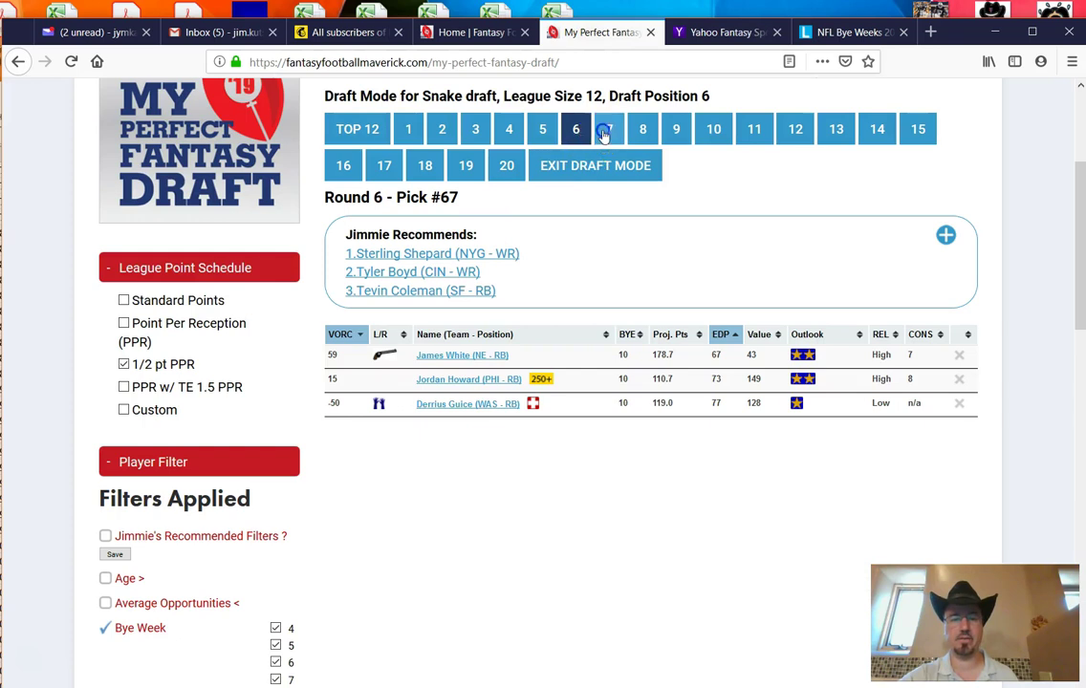
left_click(609, 129)
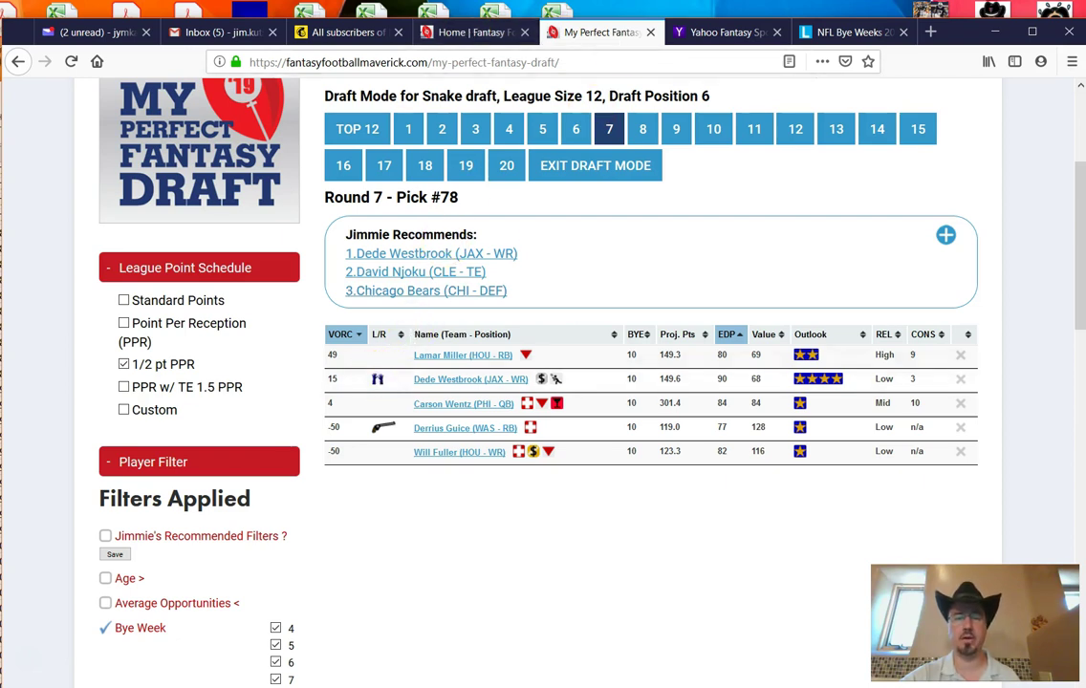
Step: Switch to the Yahoo draft room, search for "dede" and add Dede Westbrook to the queue
left_click(483, 33)
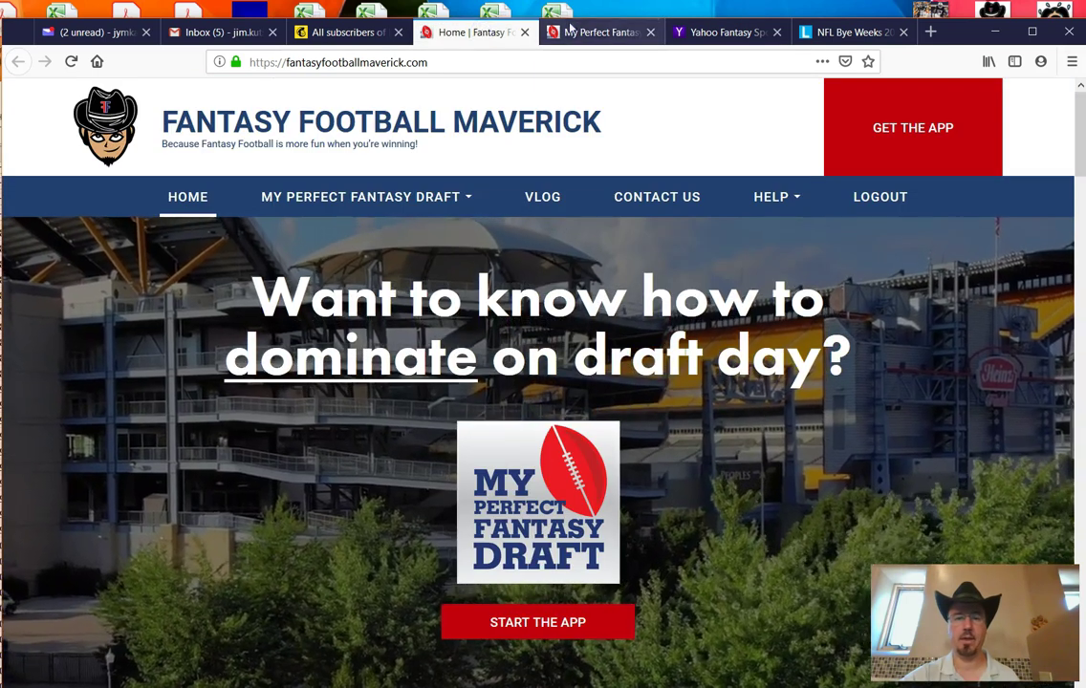
left_click(736, 33)
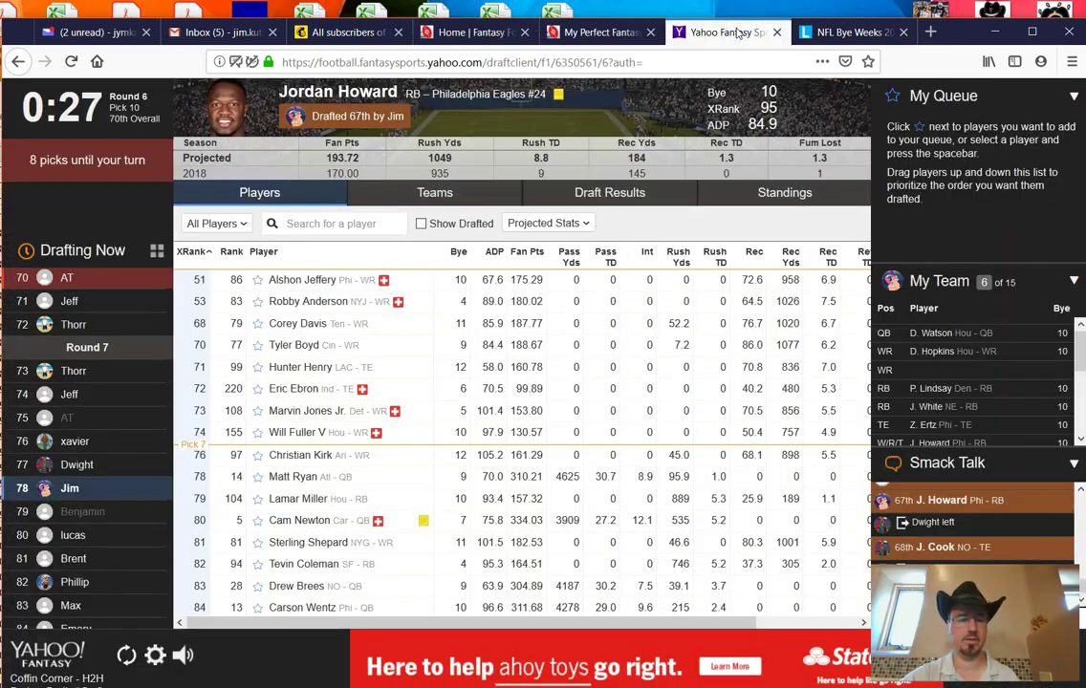
left_click(327, 224)
type("dede")
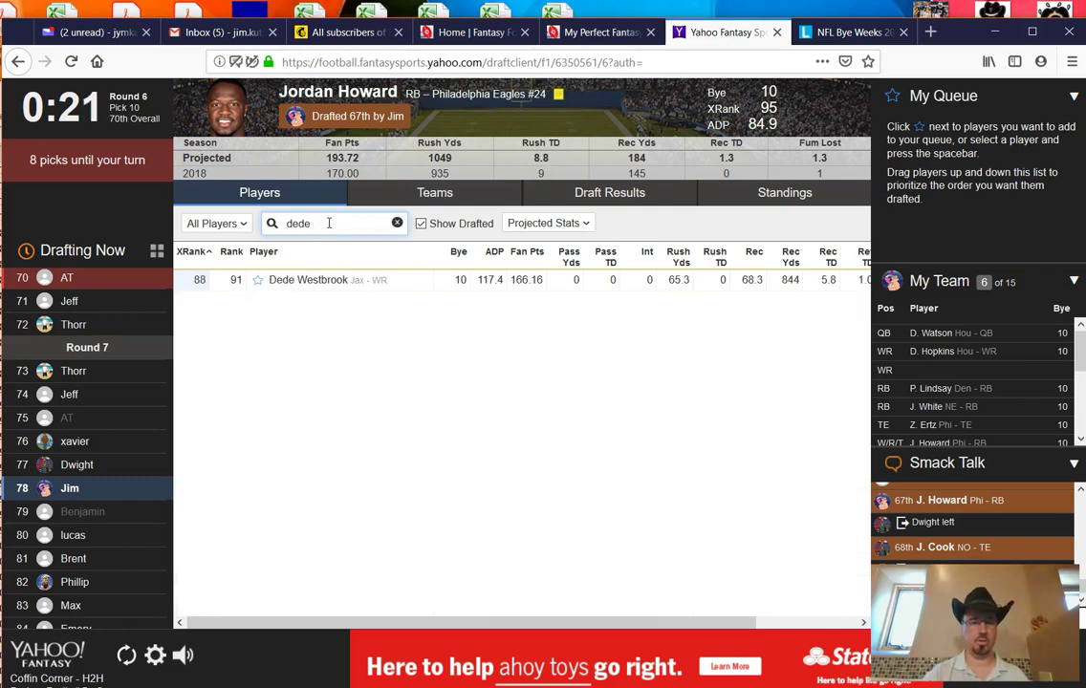
left_click(256, 280)
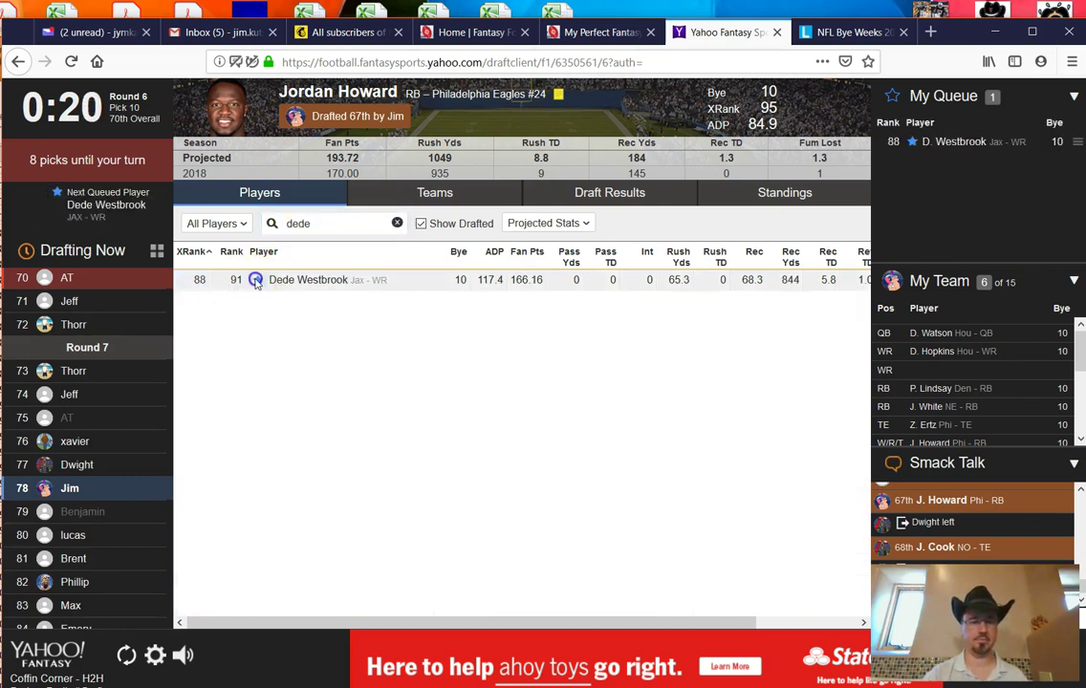
Step: Search for "lamar", add Lamar Miller to the queue and clear the search
double_click(325, 222)
type("lamar")
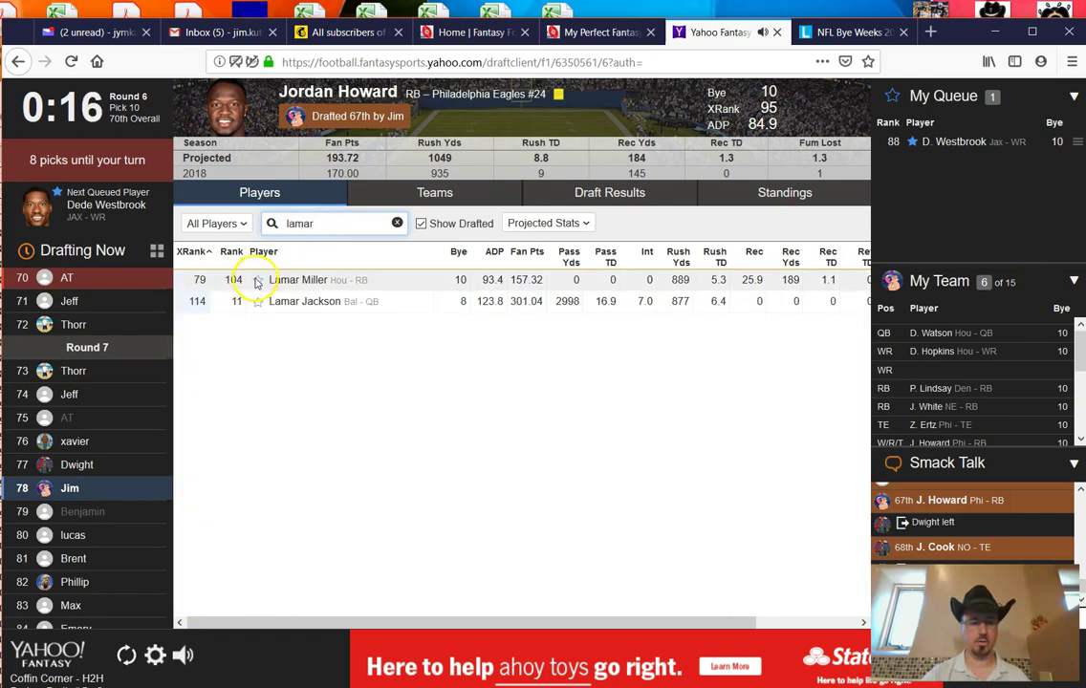
left_click(256, 280)
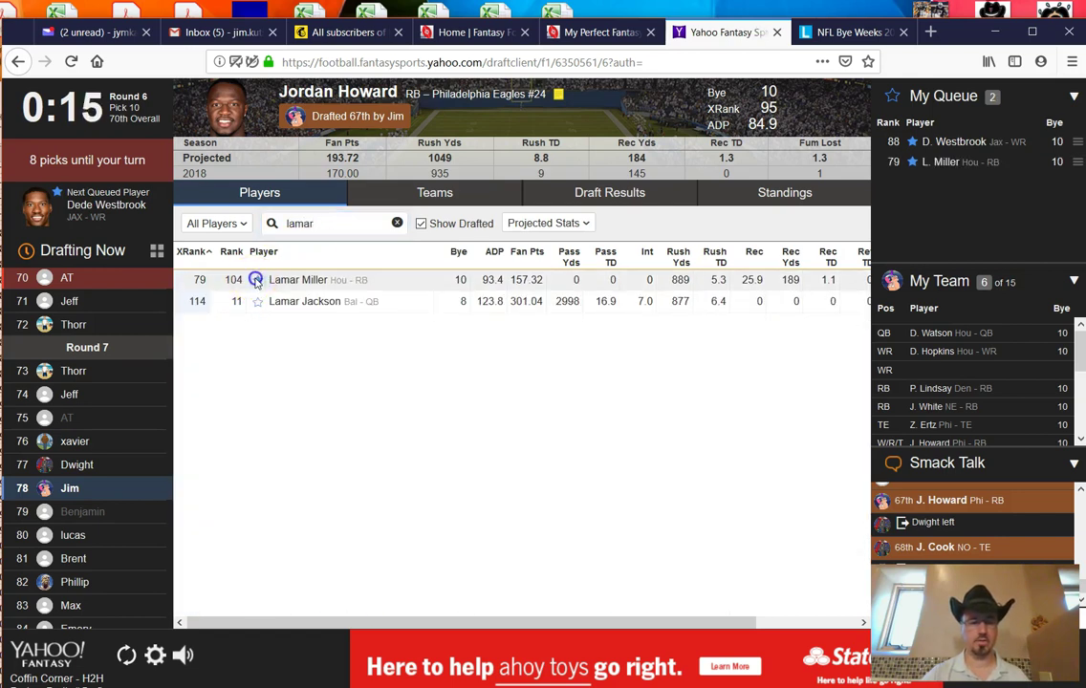
double_click(313, 225)
key("BackSpace")
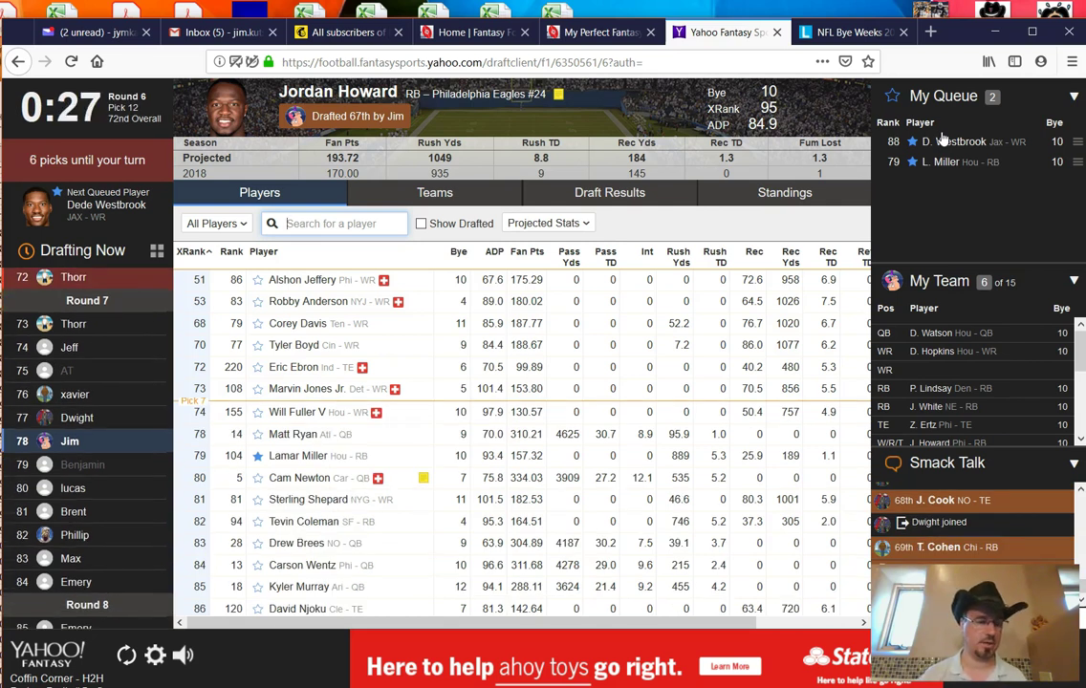
Step: Switch to My Perfect Fantasy Draft and examine the bye-filtered Round 8 rankings for pick 91
left_click(600, 33)
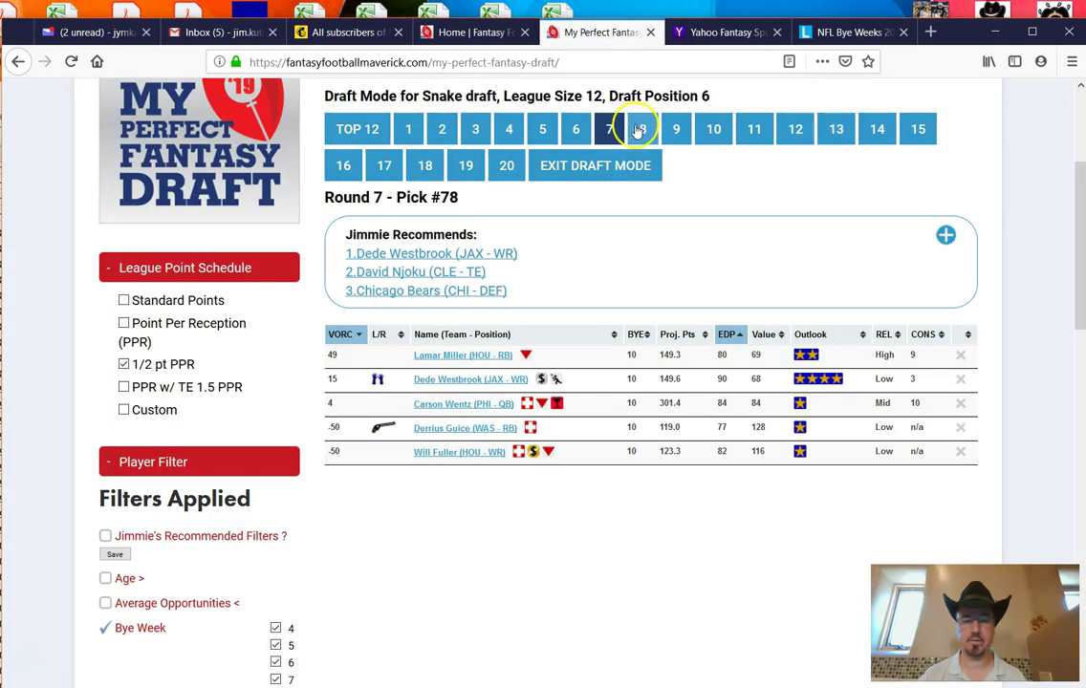
left_click(639, 130)
left_click(611, 133)
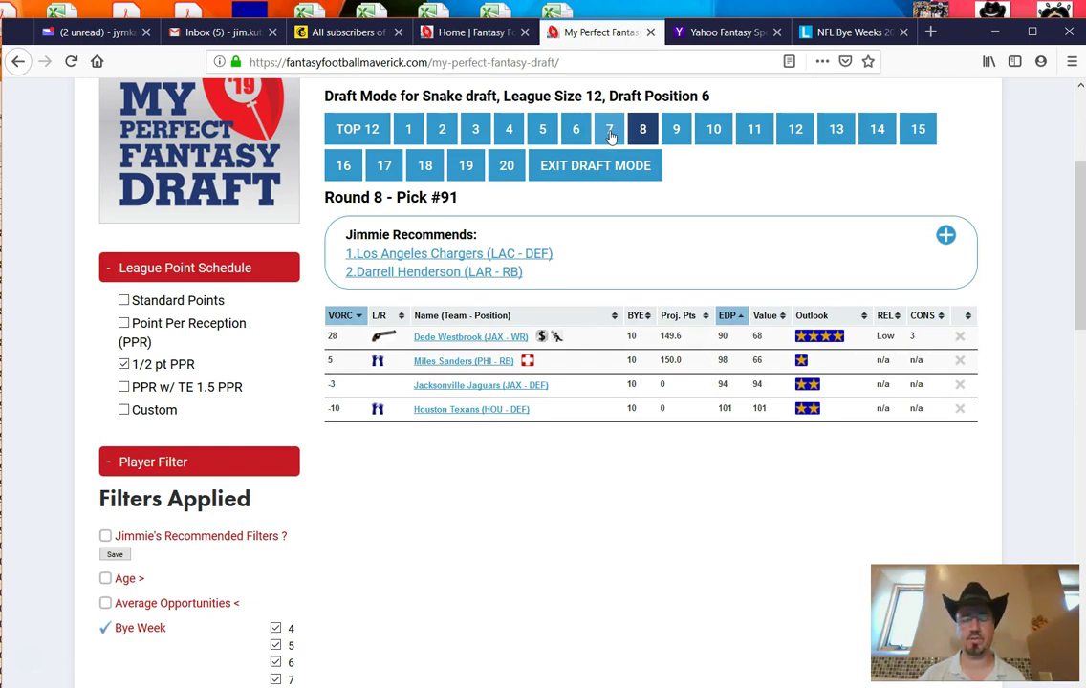
Step: Switch to the Yahoo draft room and draft the queued Dede Westbrook with the 78th pick
left_click(479, 35)
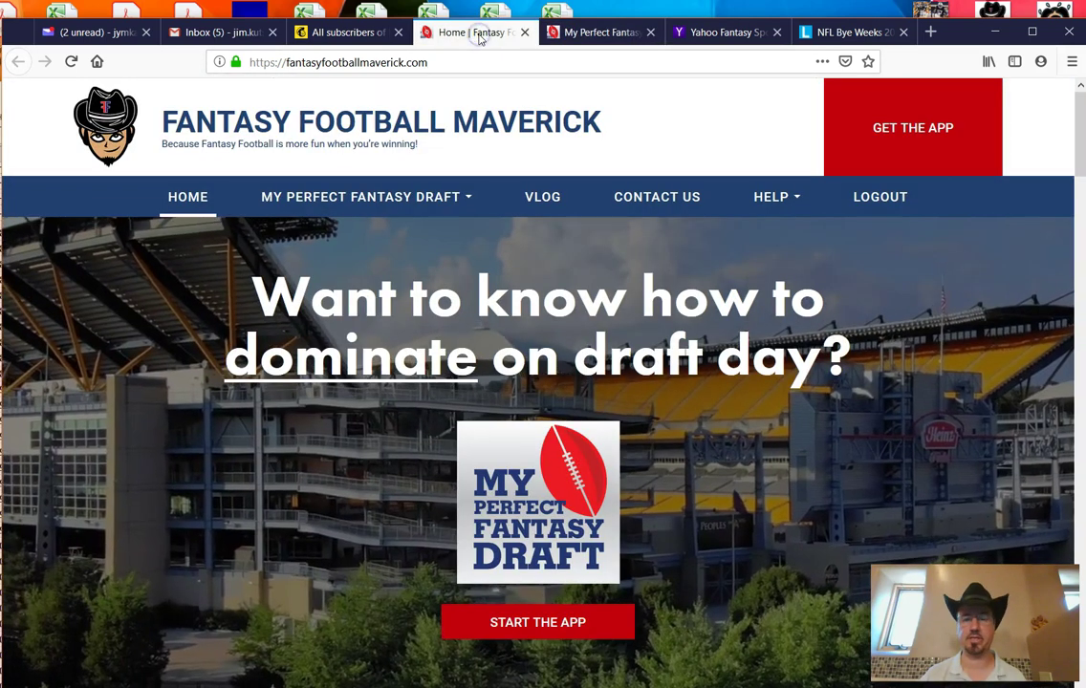
left_click(724, 35)
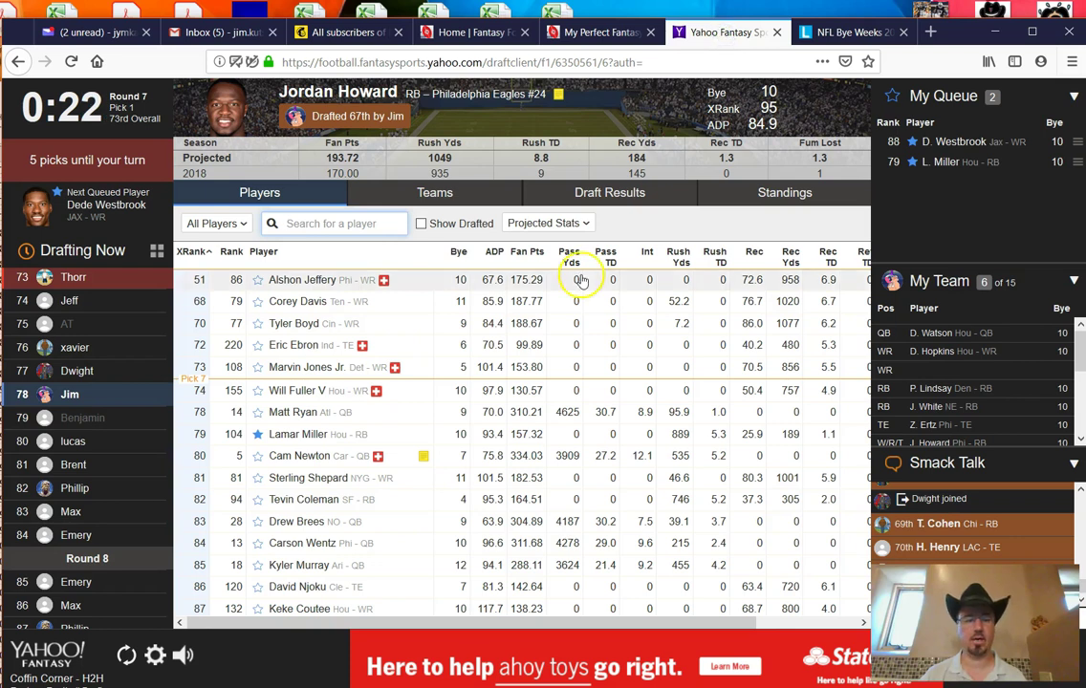
left_click(942, 143)
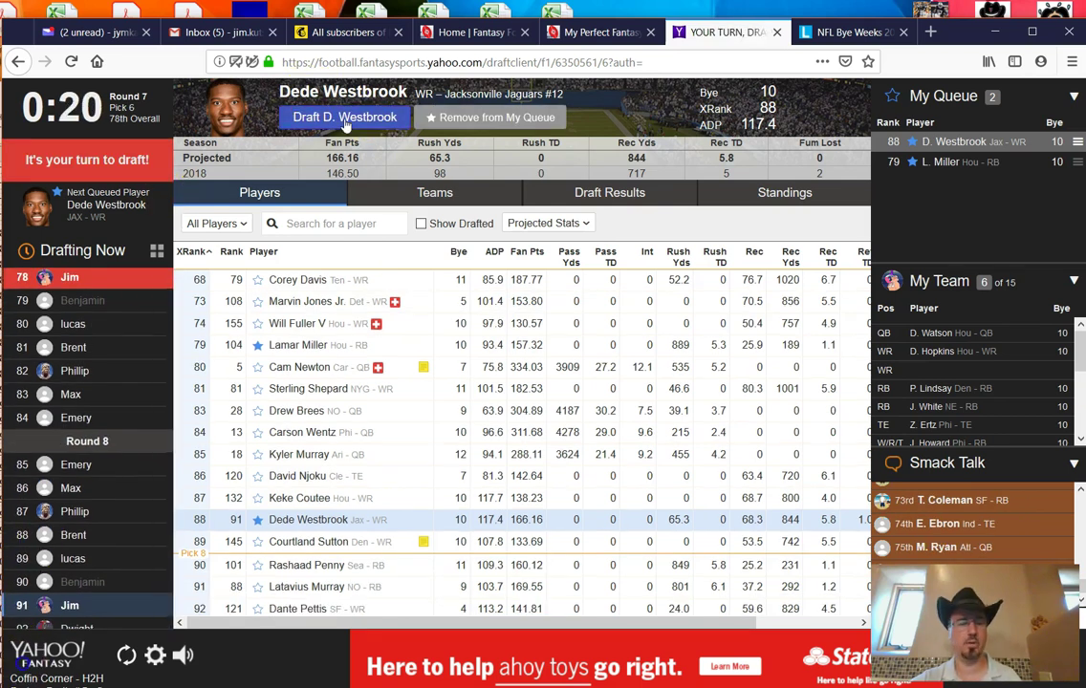
left_click(345, 124)
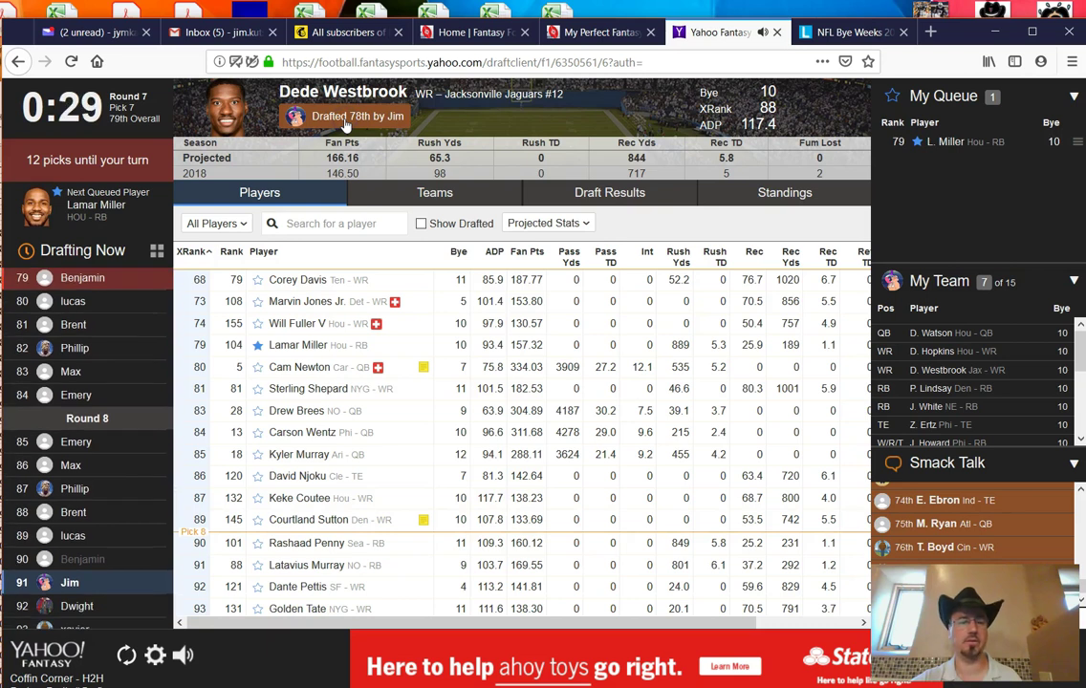
Step: Switch to My Perfect Fantasy Draft and check the Round 9 rankings for pick 102, returning to the Round 8 rankings for pick 91
left_click(619, 33)
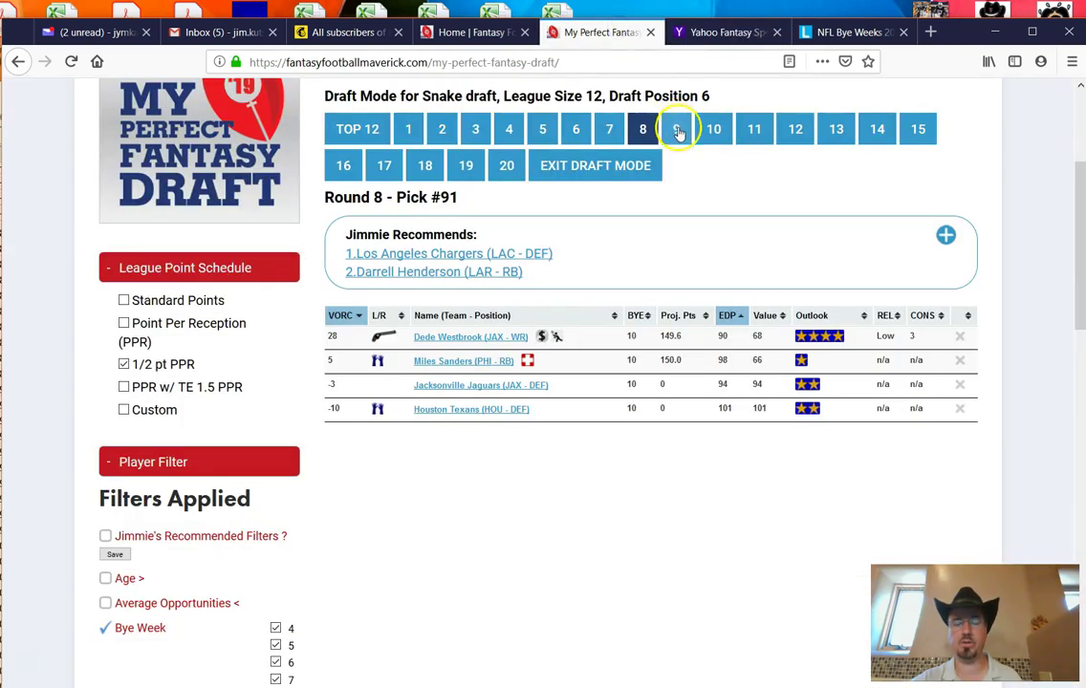
left_click(677, 131)
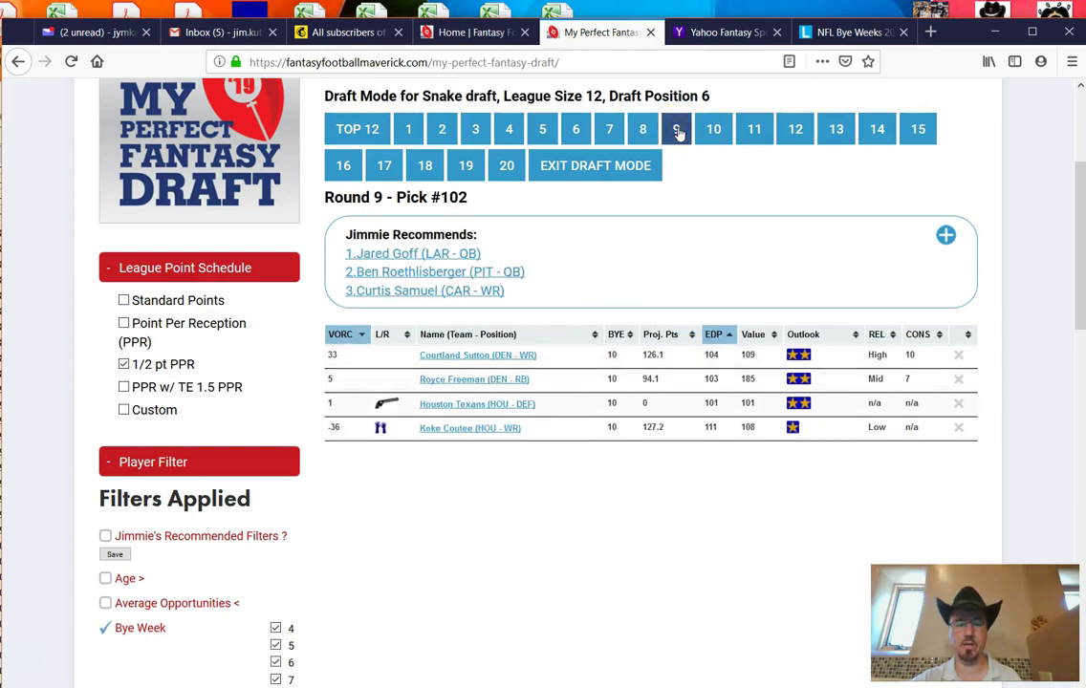
left_click(705, 26)
left_click(618, 31)
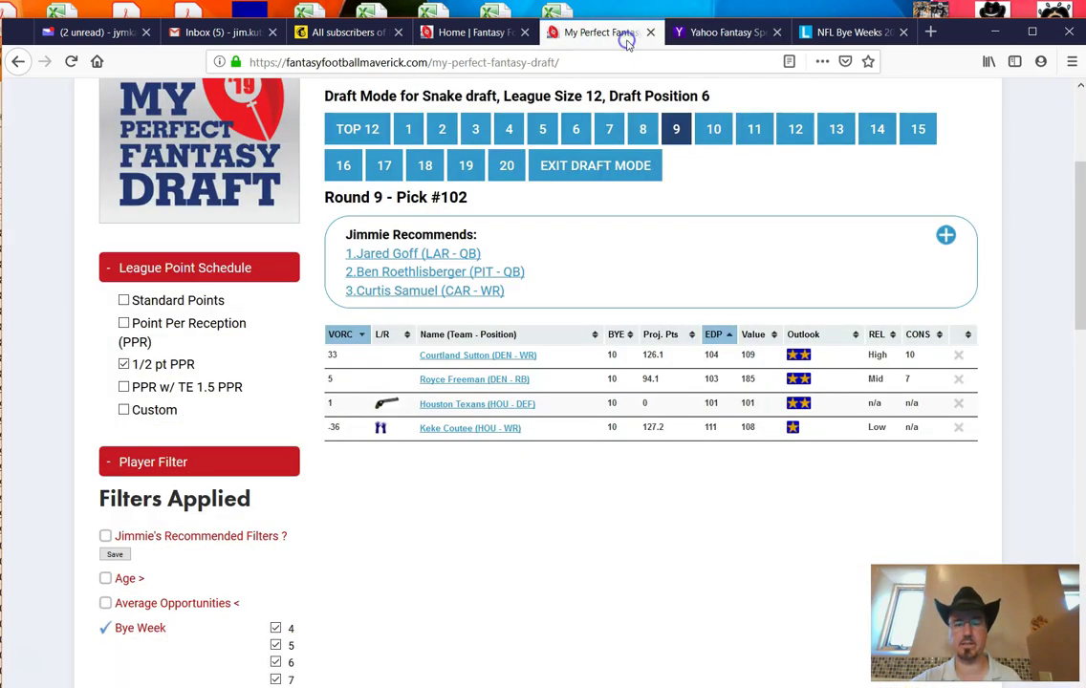
left_click(642, 129)
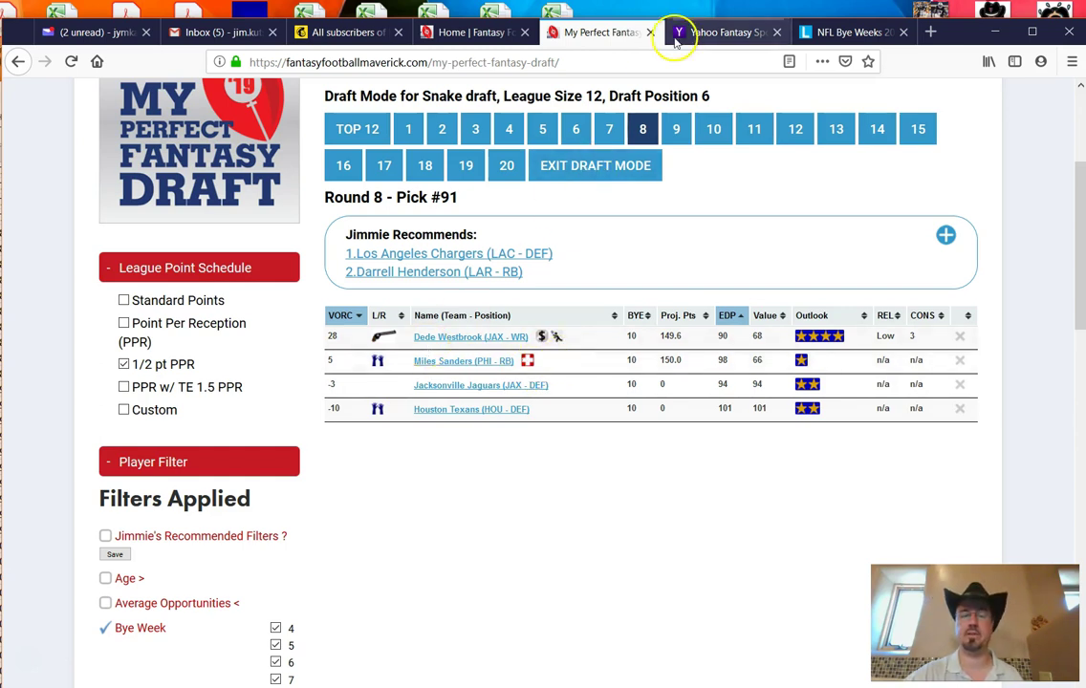
Step: Switch to the Yahoo draft room, queue Miles Sanders through a "miles" search and draft him with the 91st pick
left_click(712, 33)
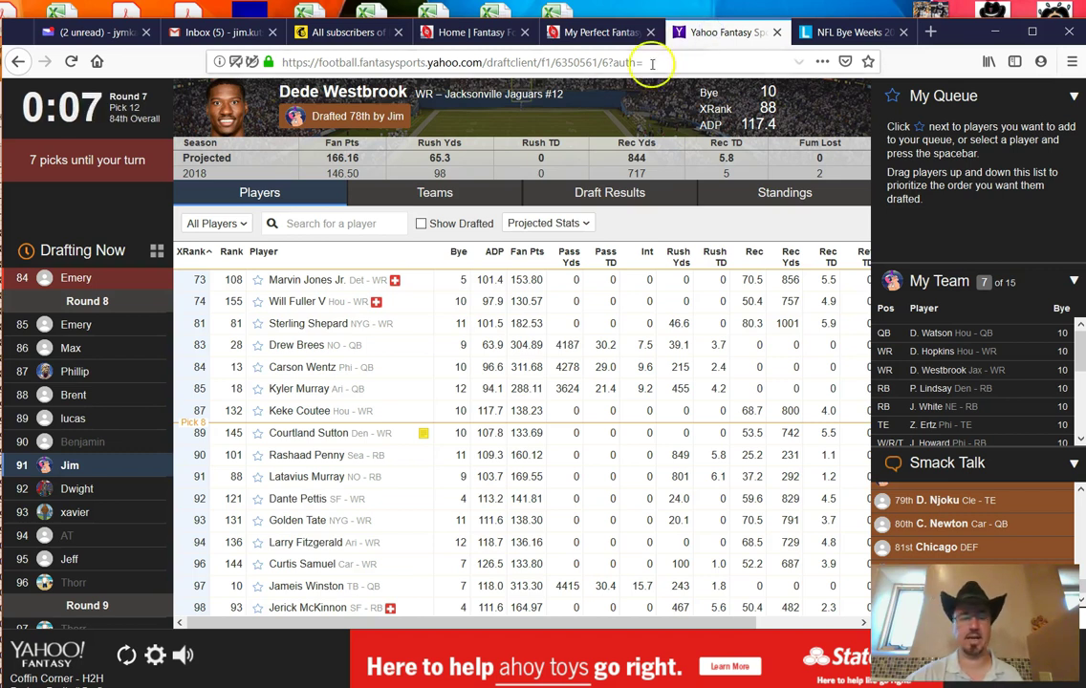
left_click(313, 222)
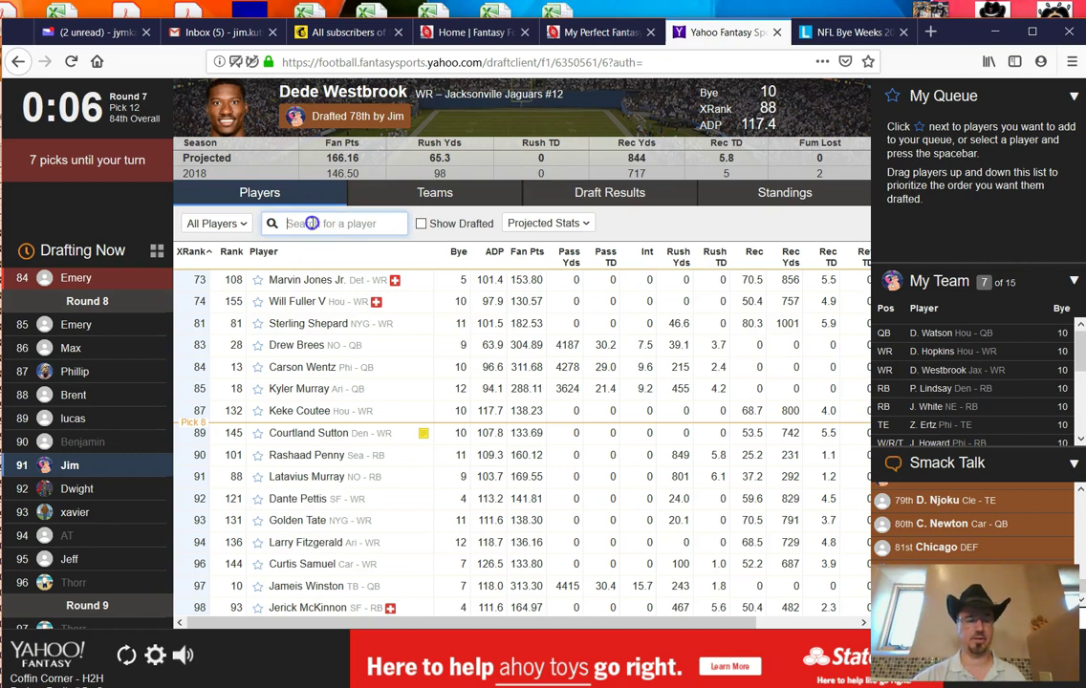
type("miles")
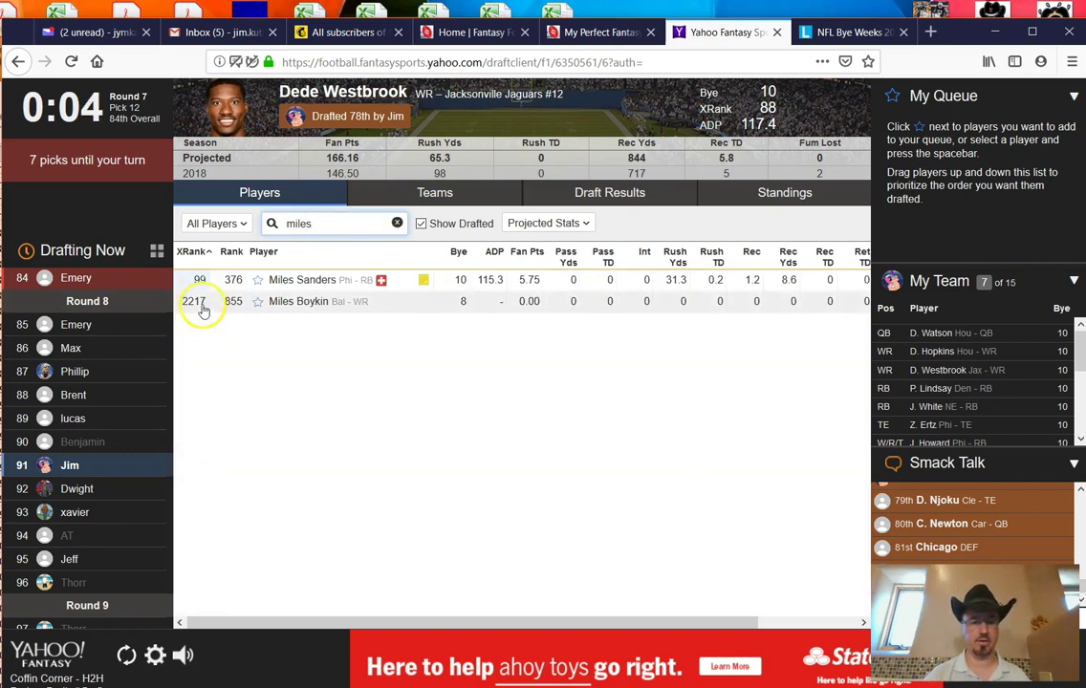
left_click(258, 279)
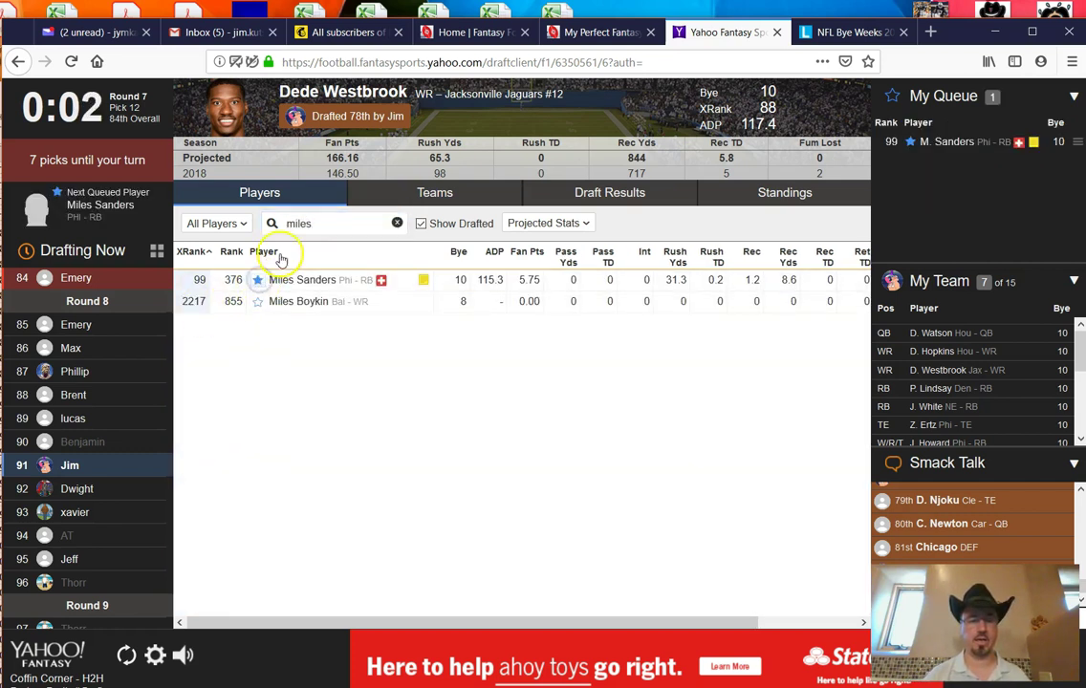
double_click(311, 223)
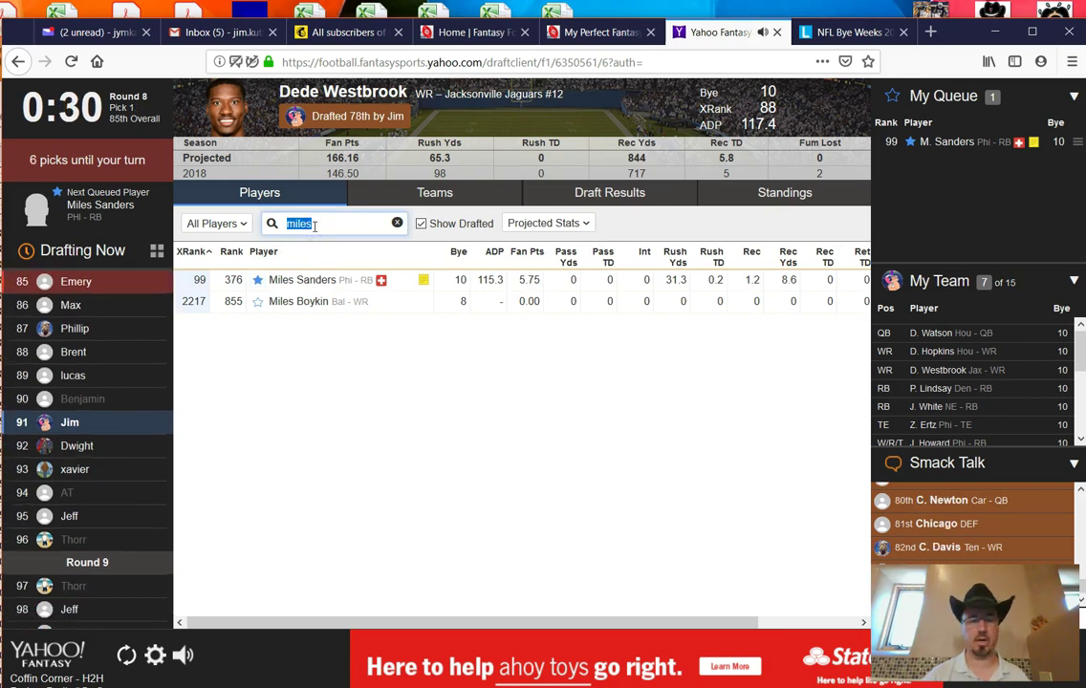
key("BackSpace")
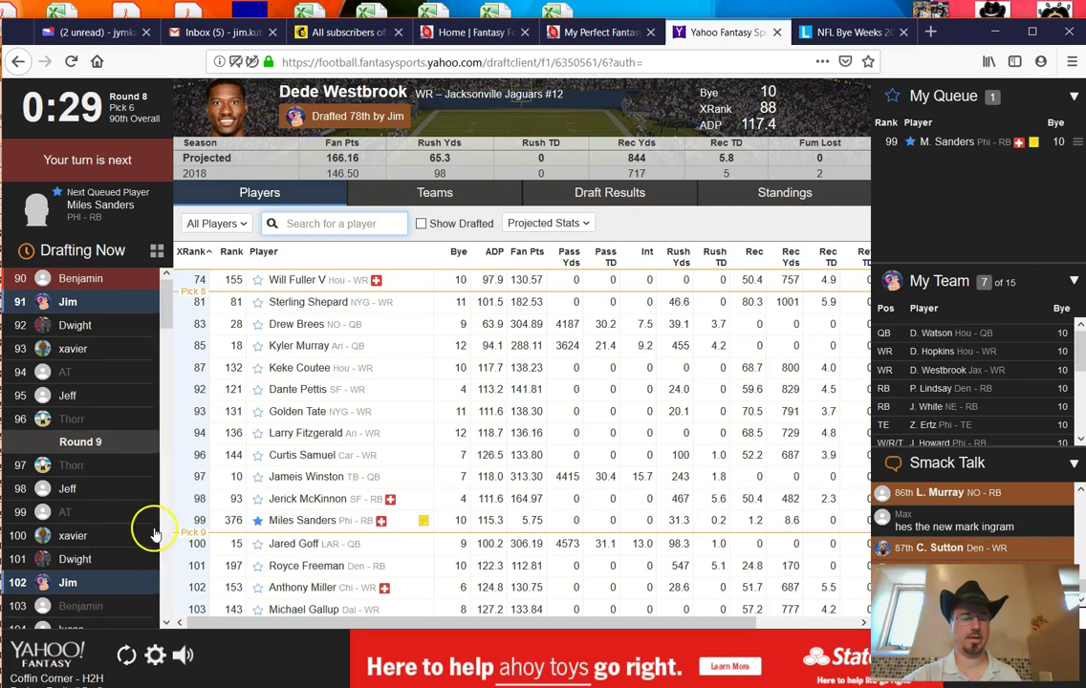
left_click(283, 521)
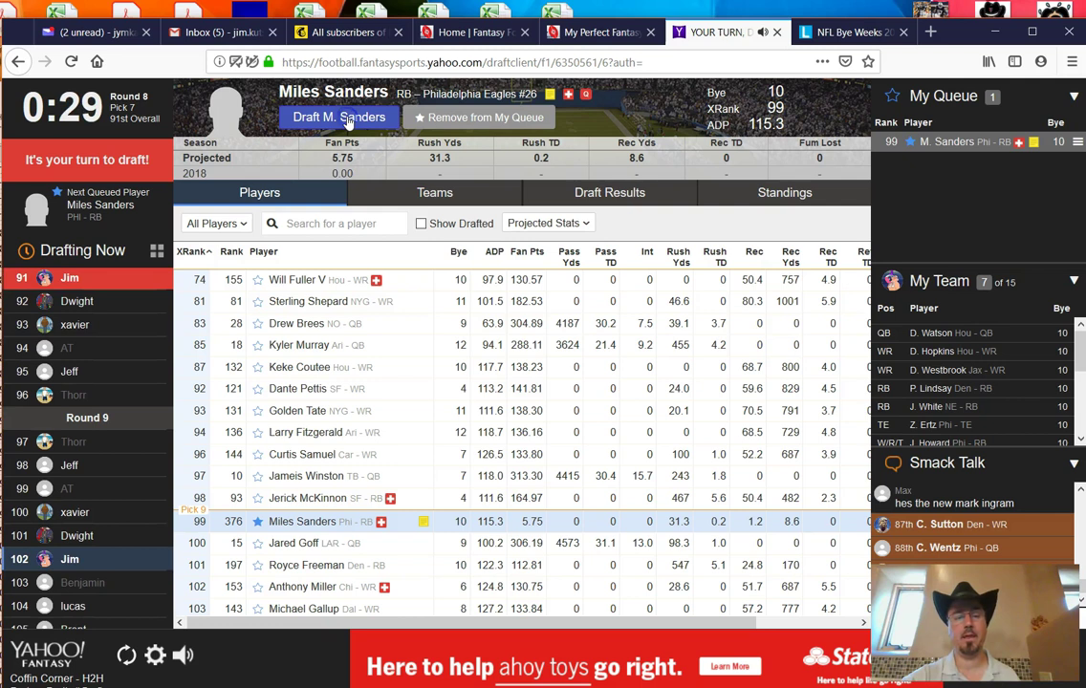
left_click(344, 117)
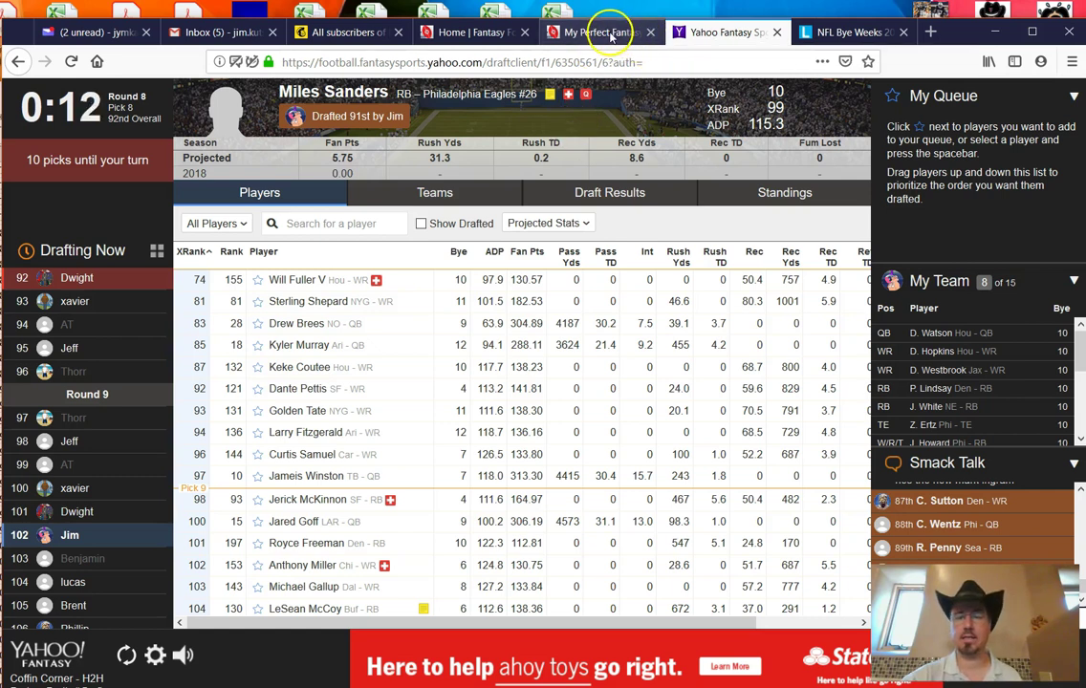
Step: Switch to My Perfect Fantasy Draft and examine the bye-filtered Round 9 rankings for pick 102
left_click(553, 30)
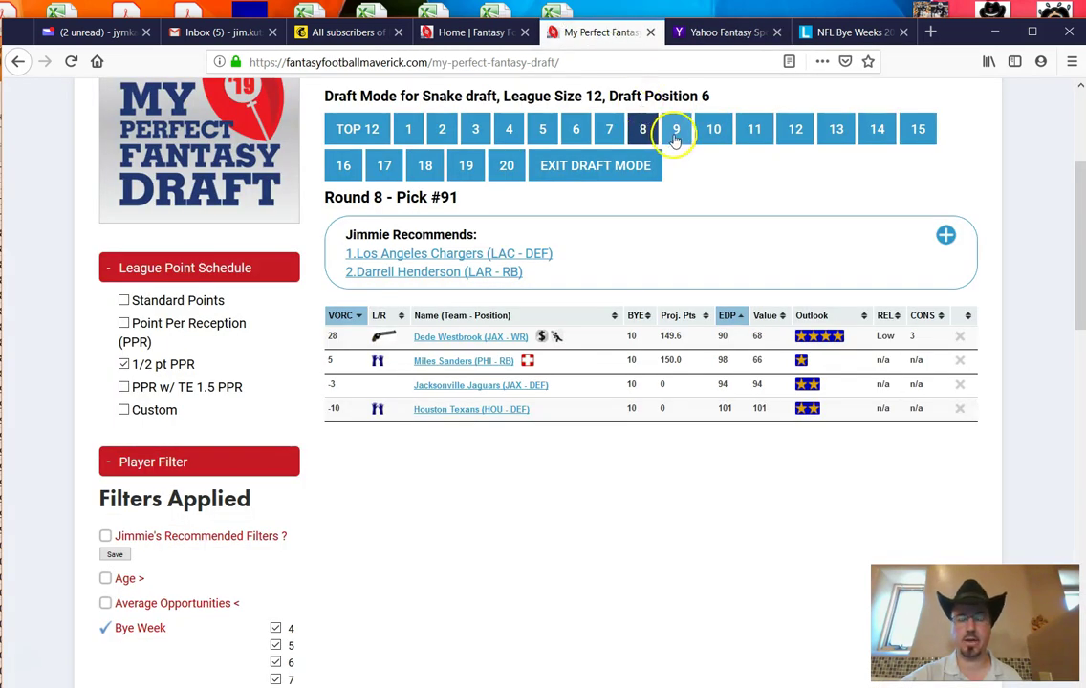
left_click(676, 132)
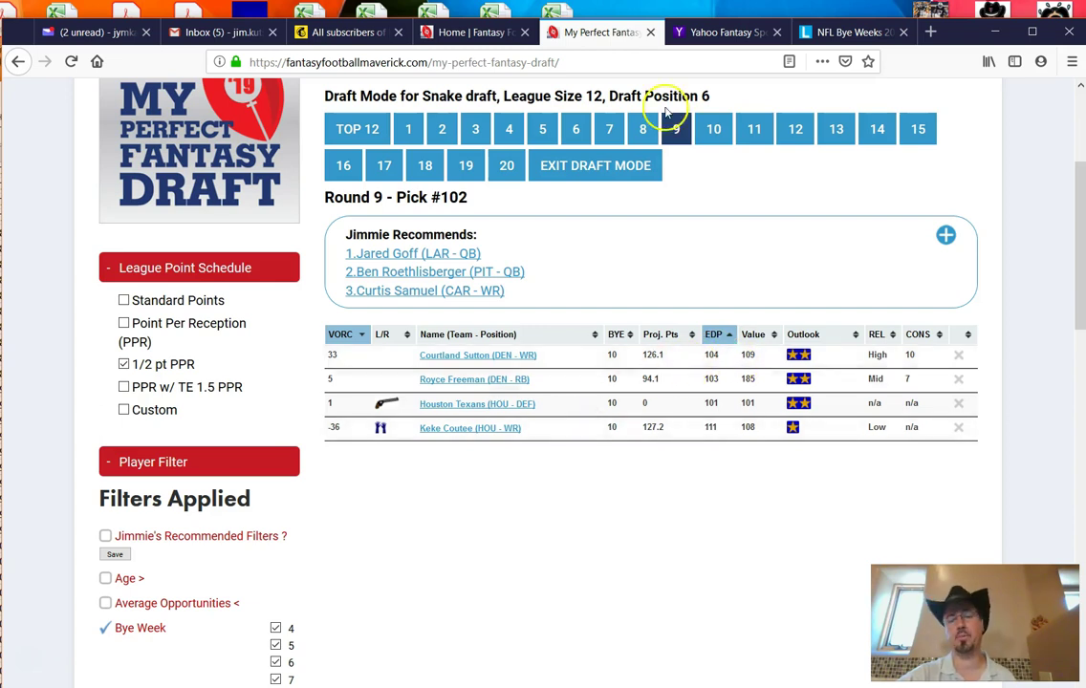
Step: Switch to the Yahoo draft room, draft Keke Coutee with the 102nd pick and review the team roster
left_click(724, 33)
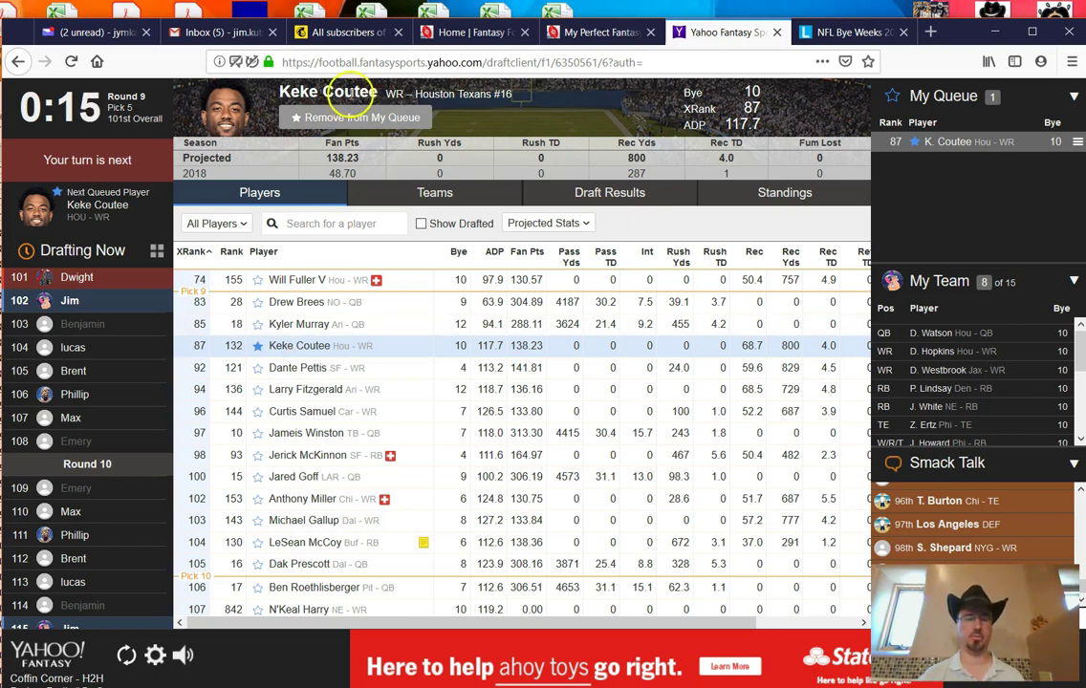
left_click(356, 119)
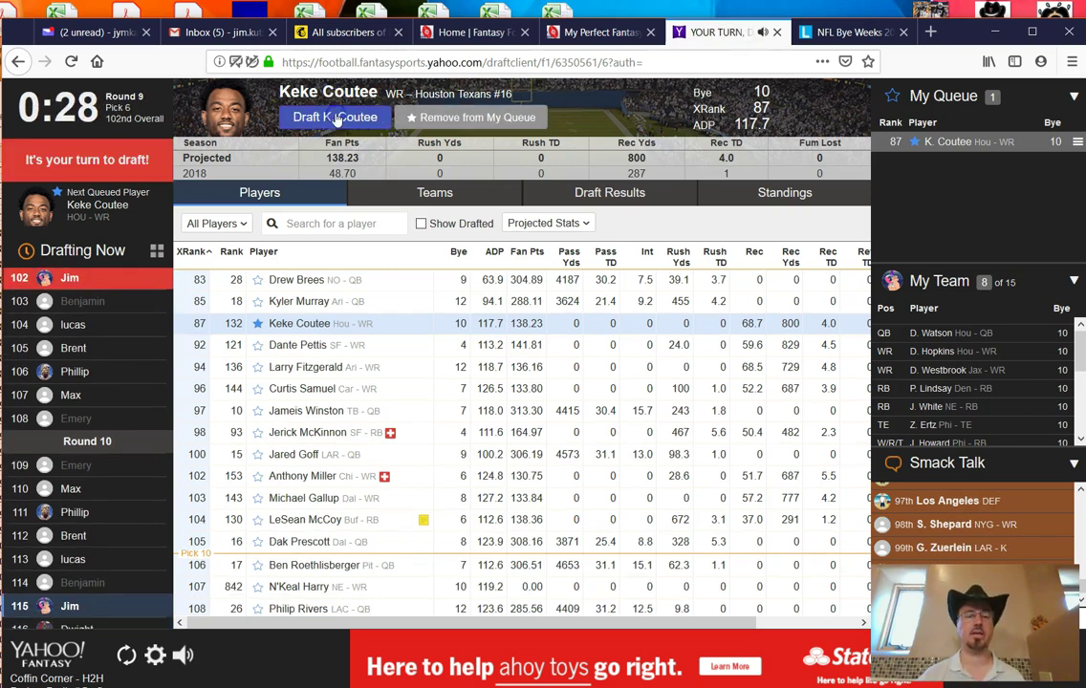
left_click(336, 119)
left_click(497, 121)
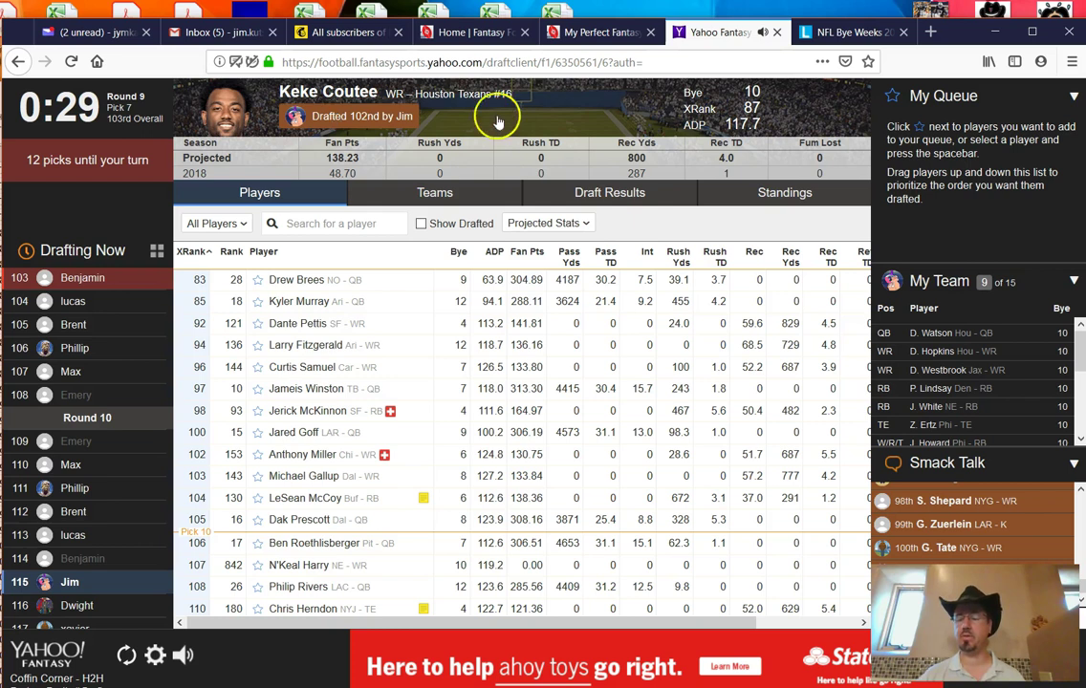
left_click(1075, 328)
mouse_move(1080, 352)
left_mouse_down()
mouse_move(1079, 404)
mouse_move(1081, 351)
left_mouse_up()
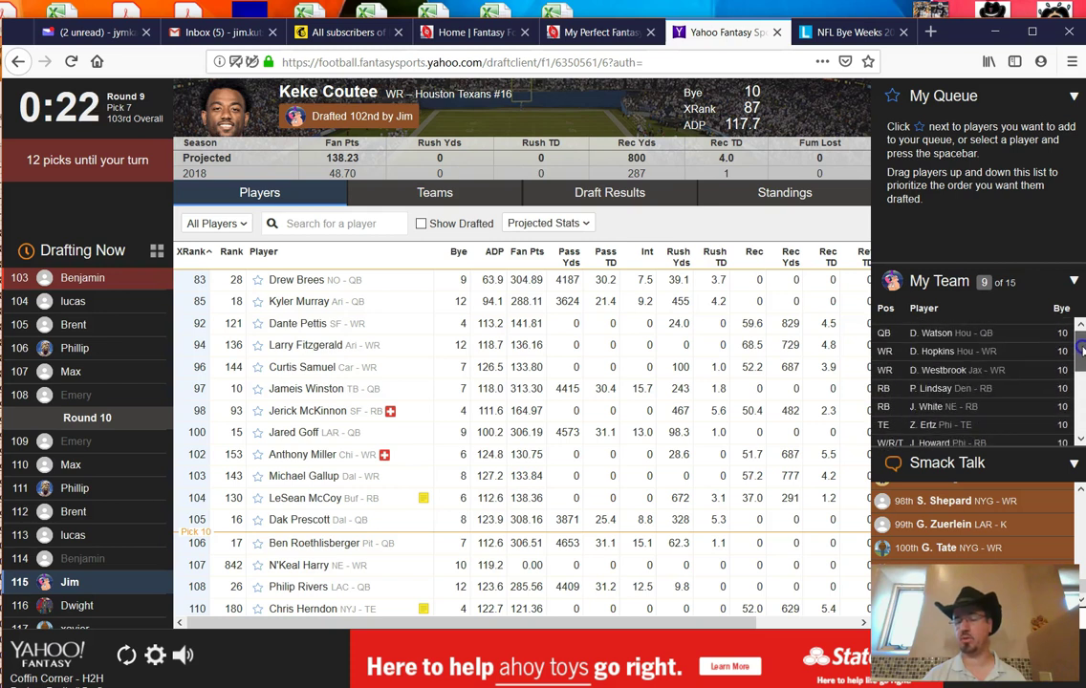
Step: Switch to My Perfect Fantasy Draft, remove the Bye Week filter and show the Round 10 rankings for pick 115
left_click(587, 32)
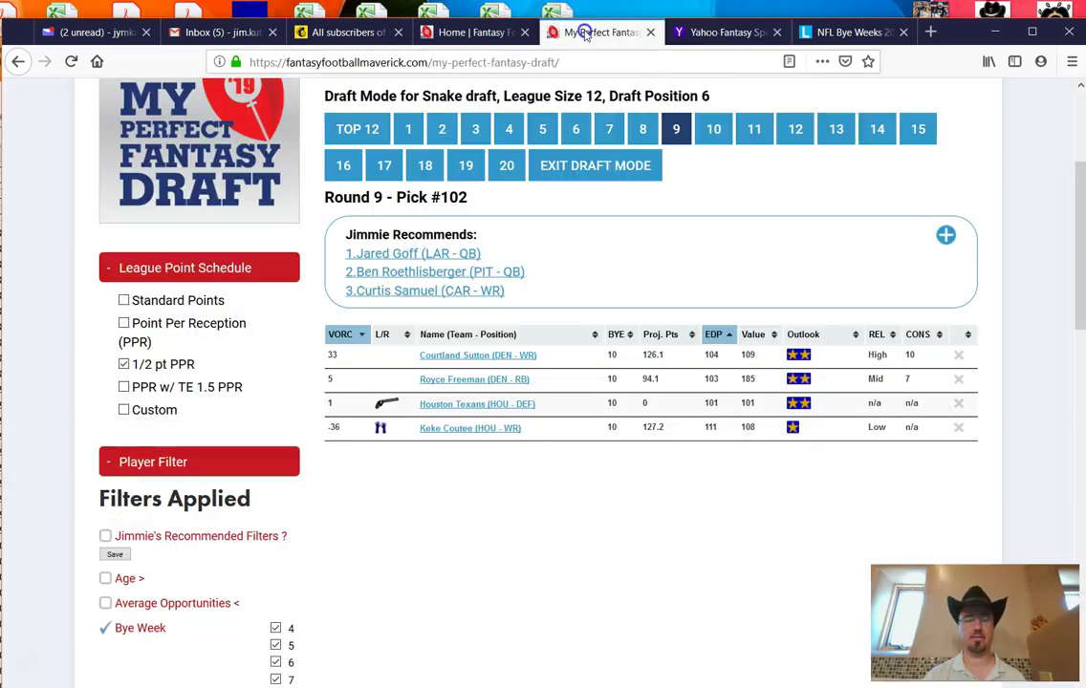
left_click(104, 629)
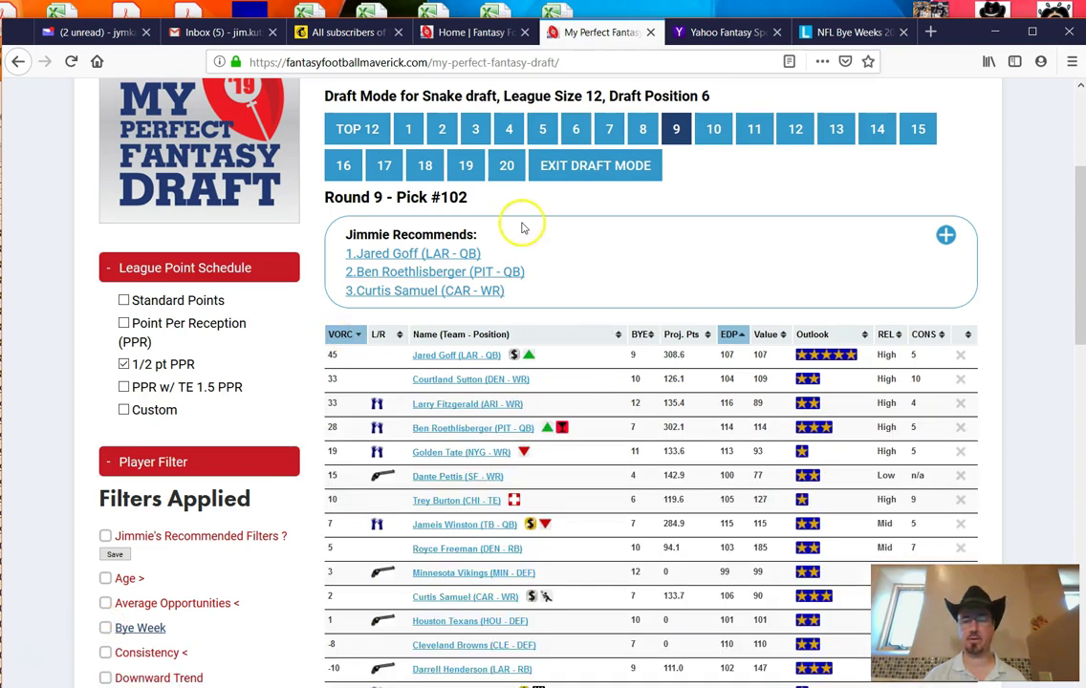
left_click(709, 131)
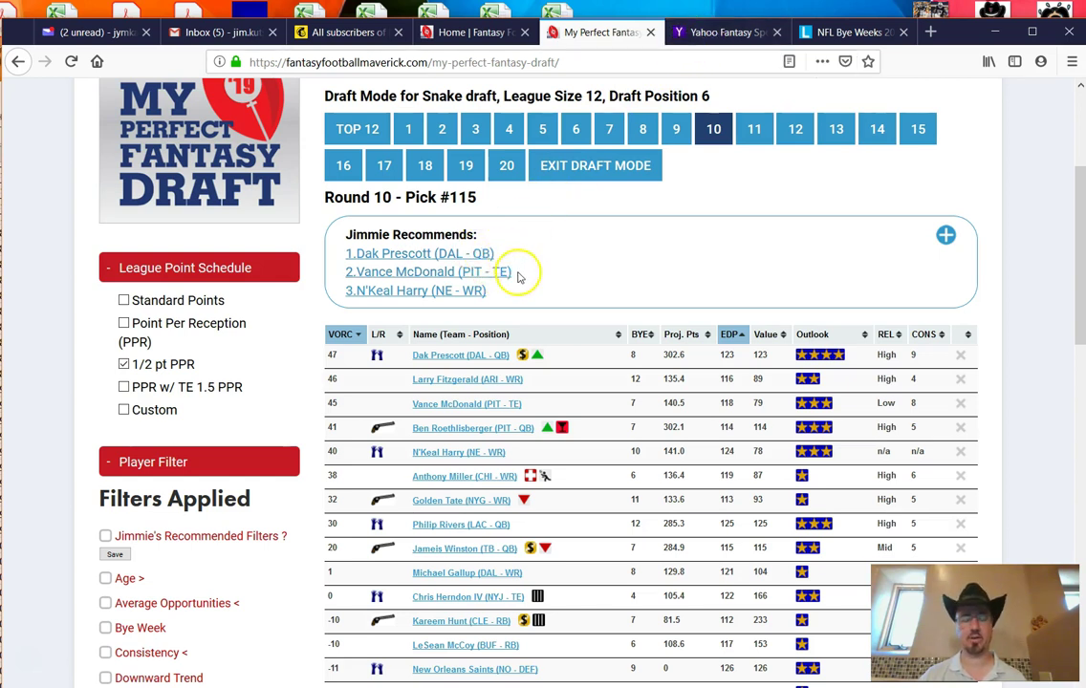
Step: Switch to the Yahoo draft room, queue N'Keal Harry through an "n'k" search and draft him with the 115th pick
left_click(704, 32)
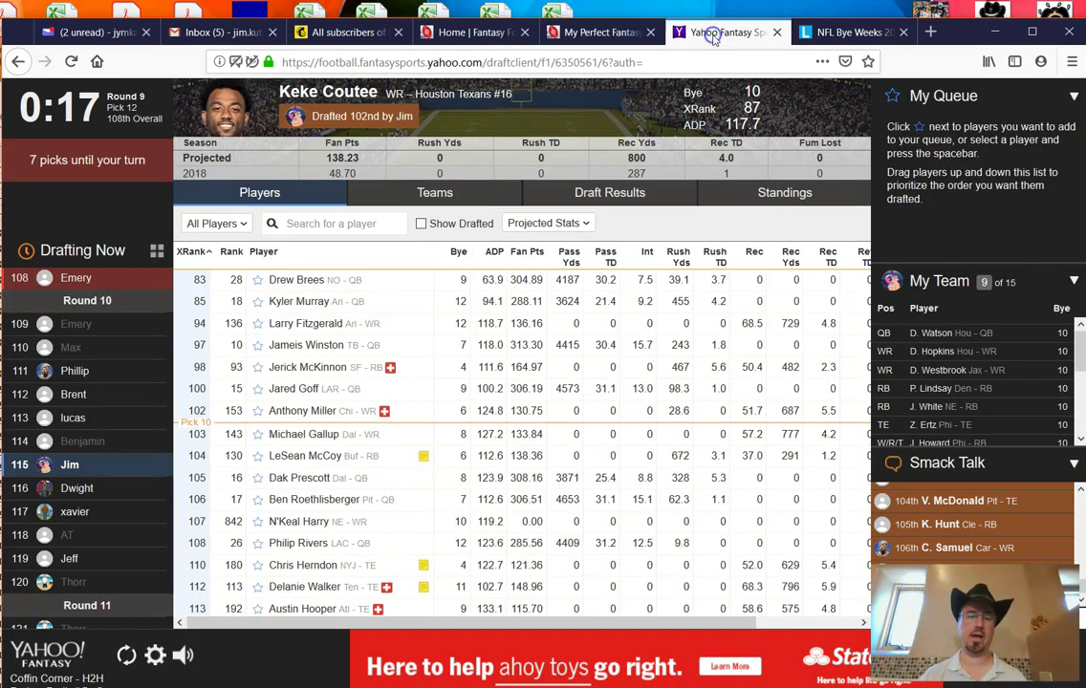
left_click(307, 222)
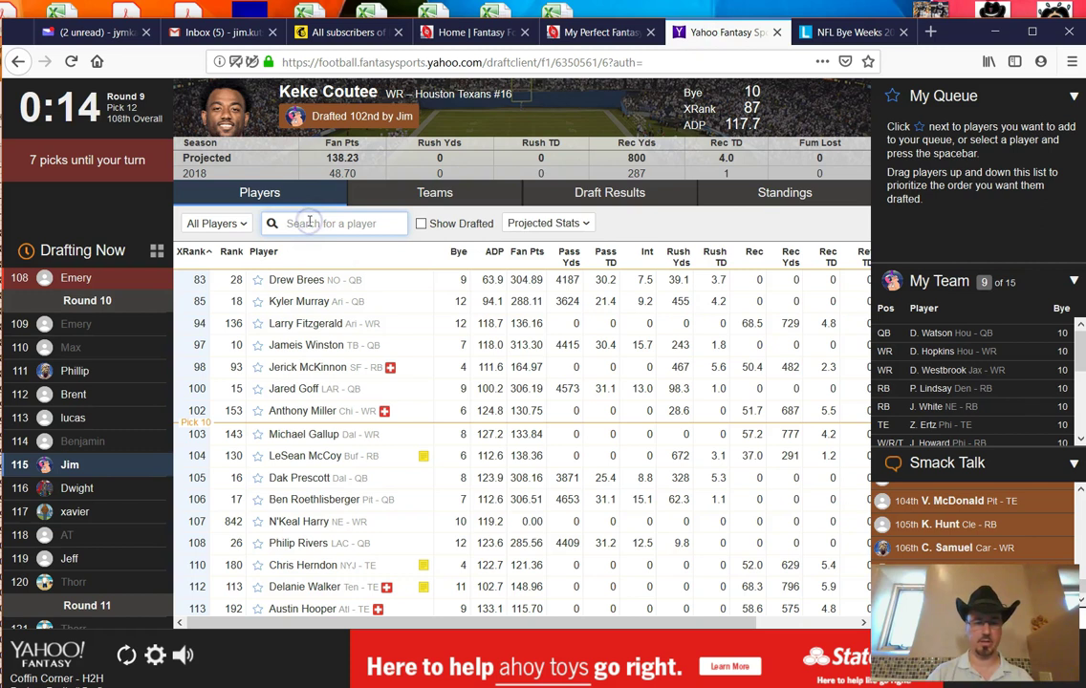
type("n'k")
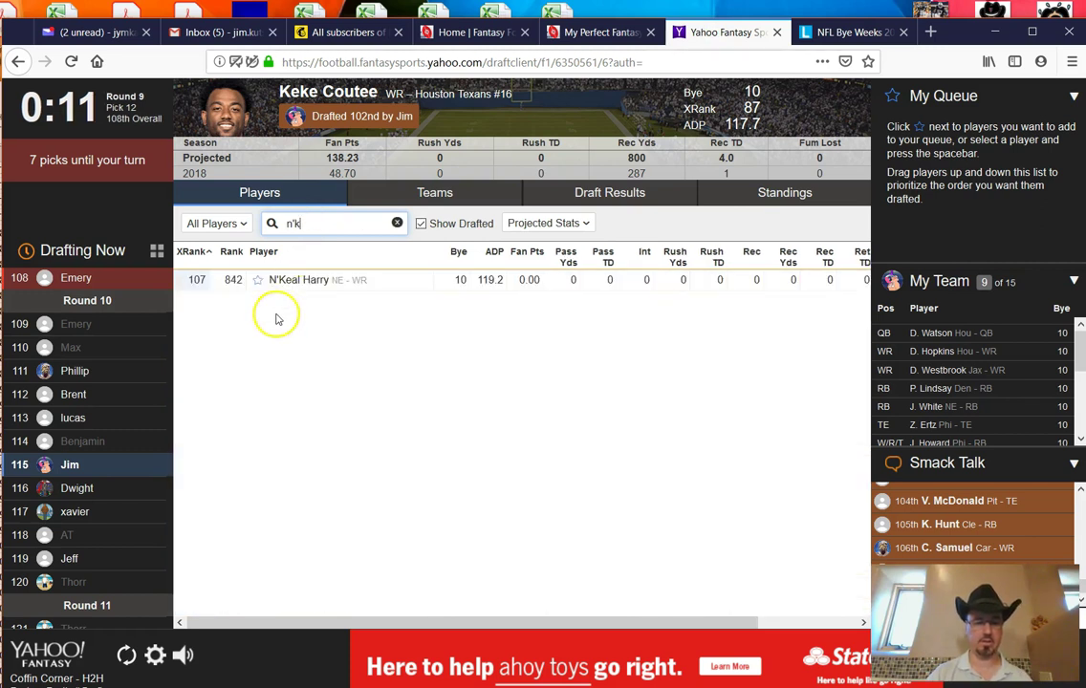
left_click(257, 280)
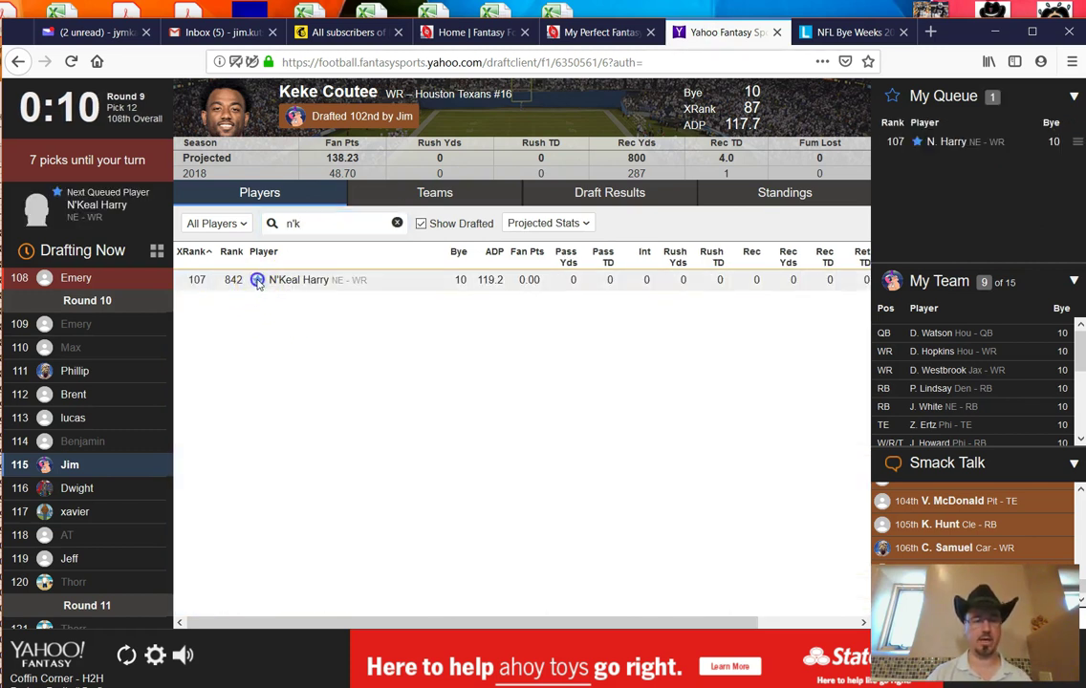
double_click(317, 222)
key("BackSpace")
key("BackSpace")
key("BackSpace")
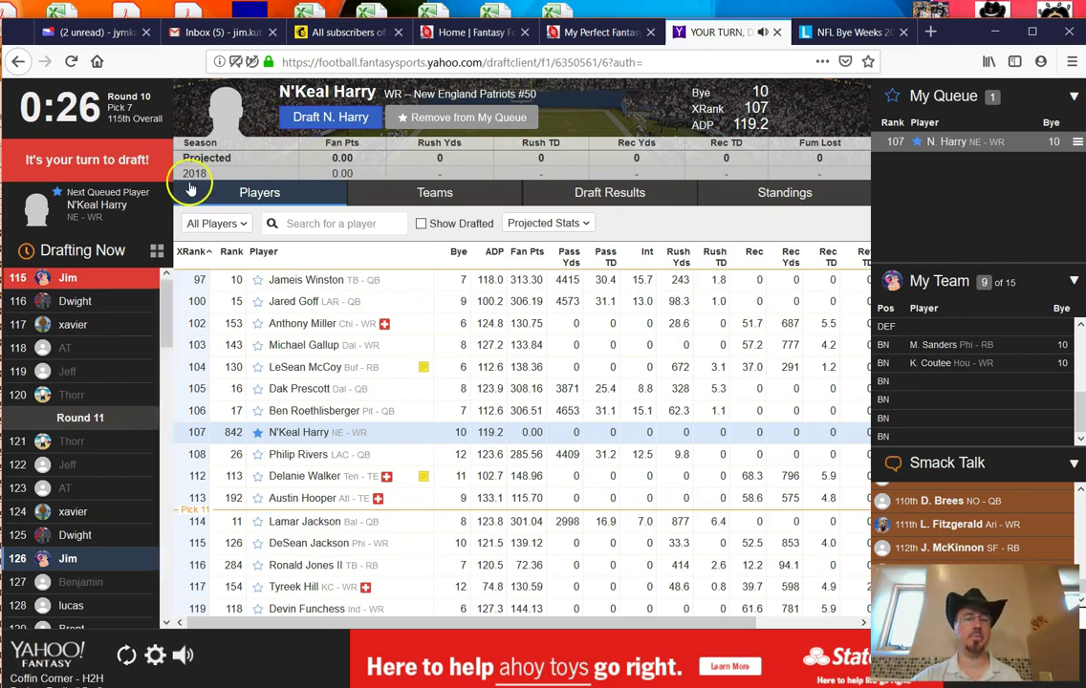
left_click(304, 118)
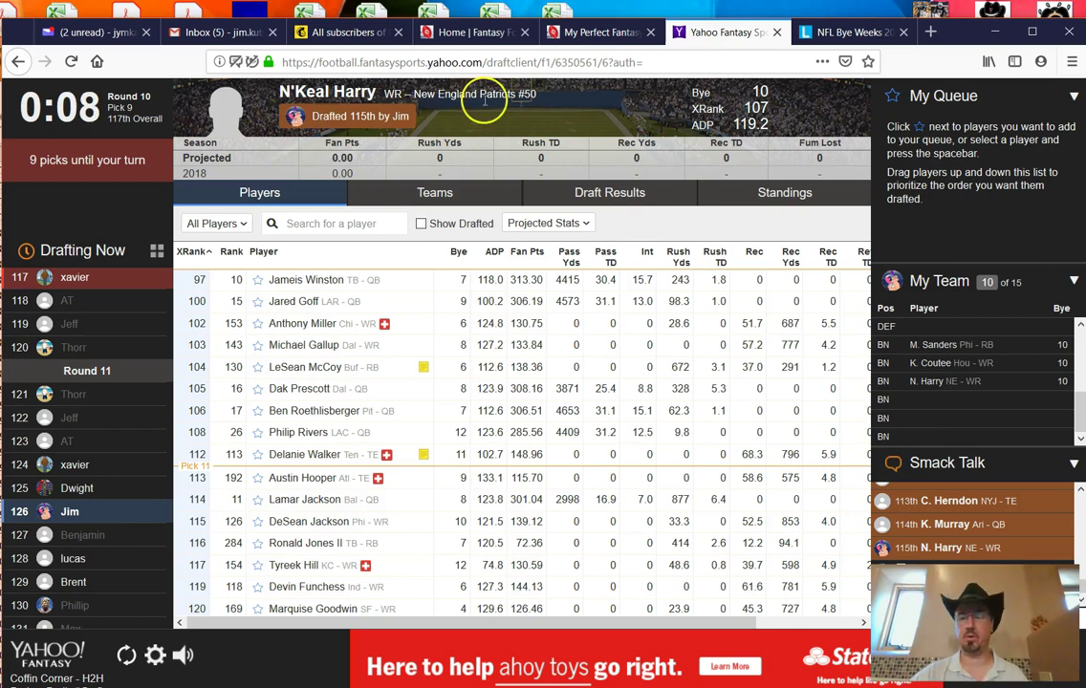
Step: Switch to My Perfect Fantasy Draft and examine the unfiltered Round 11 rankings for pick 126
left_click(598, 33)
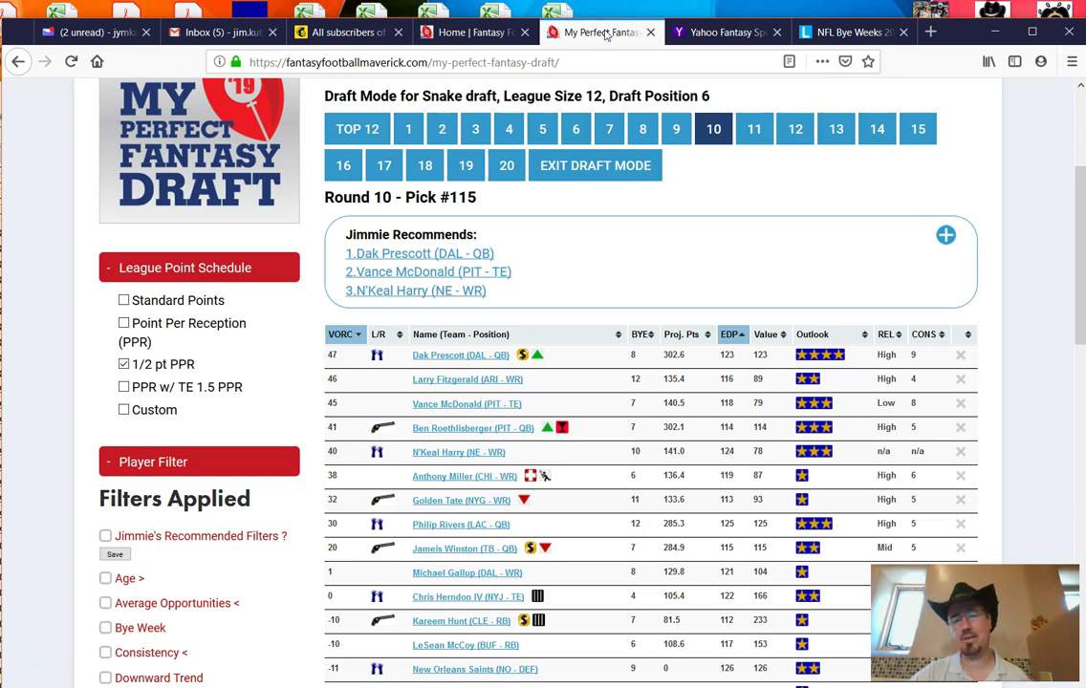
left_click(759, 134)
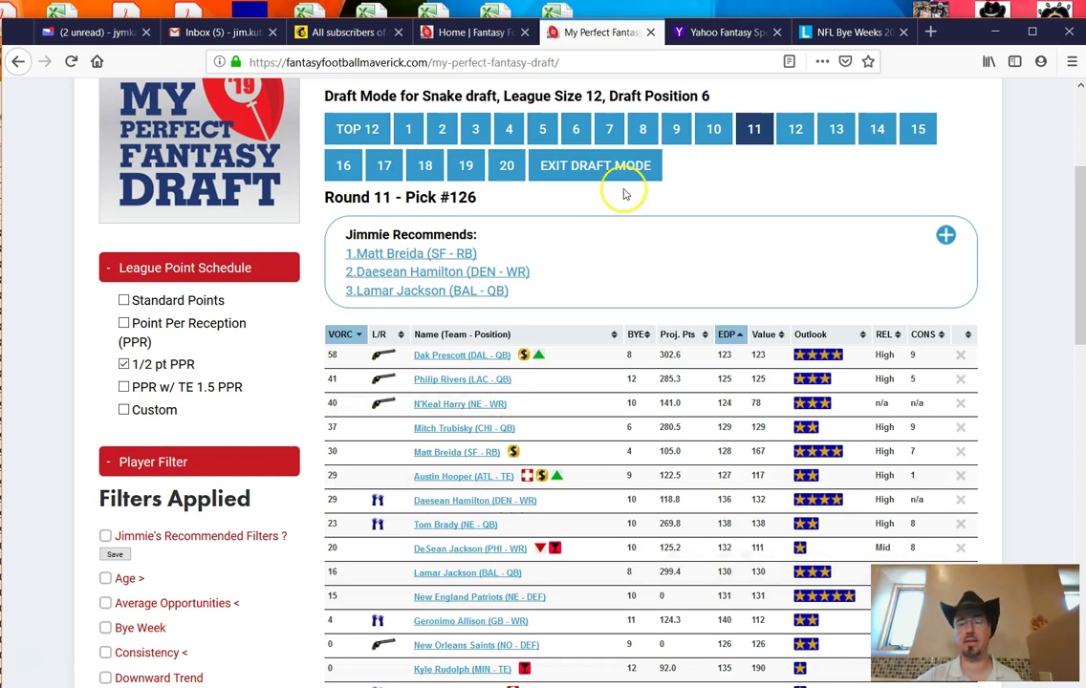
Step: Switch to the Yahoo draft room, find Lamar Jackson with a "lam" search, draft him with the 126th pick and clear the search
left_click(735, 36)
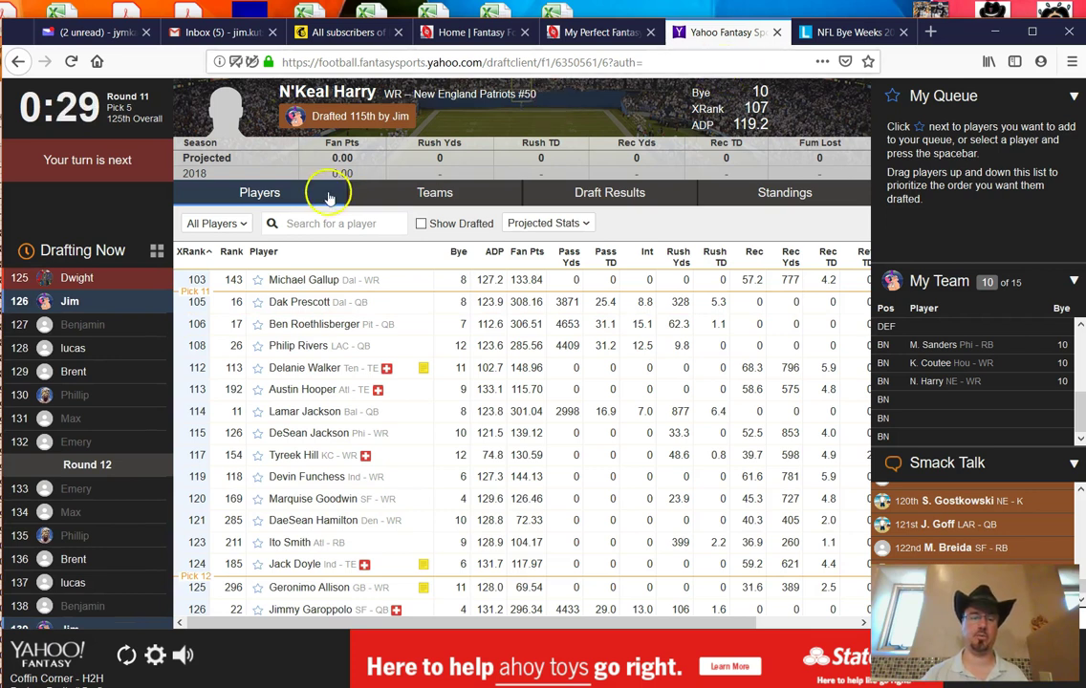
left_click(310, 222)
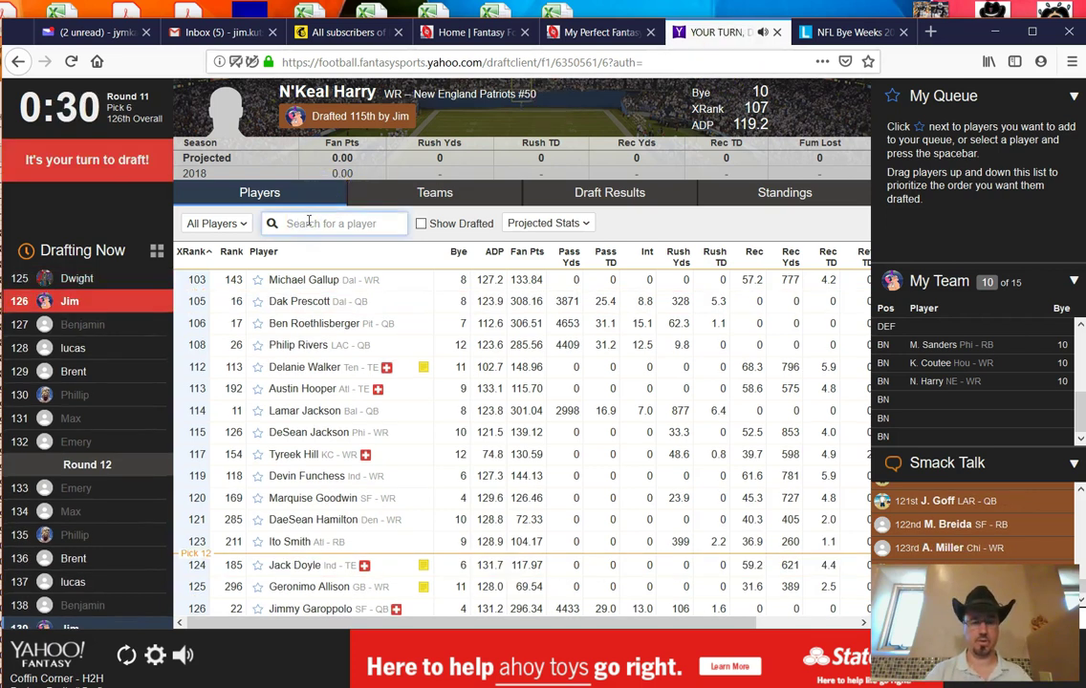
type("lam")
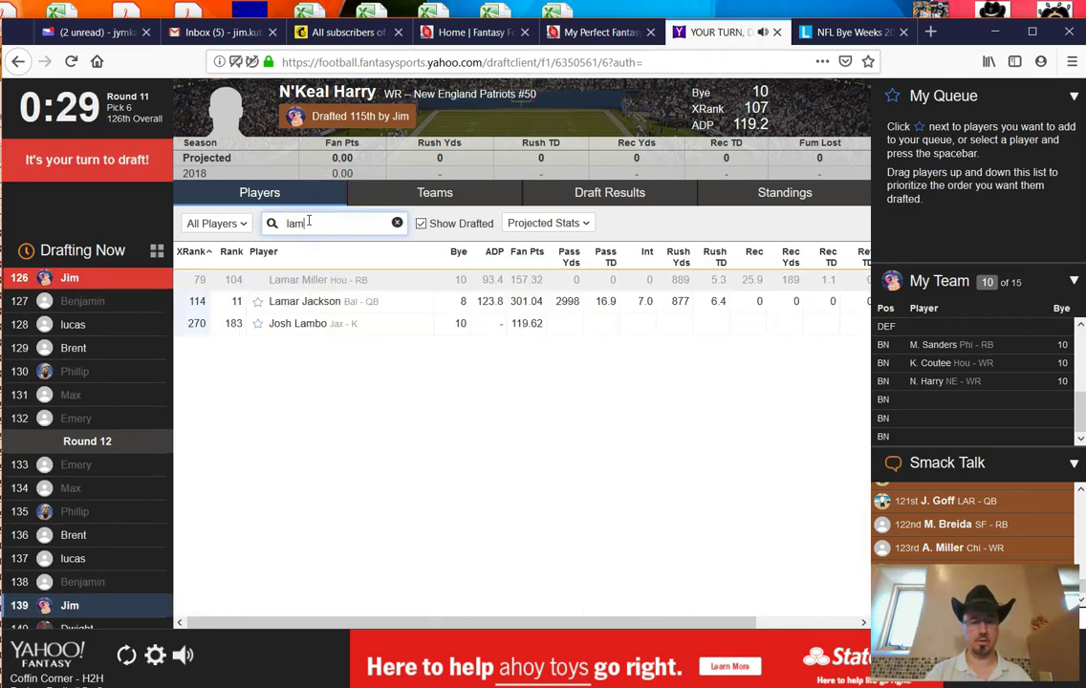
left_click(258, 302)
left_click(274, 301)
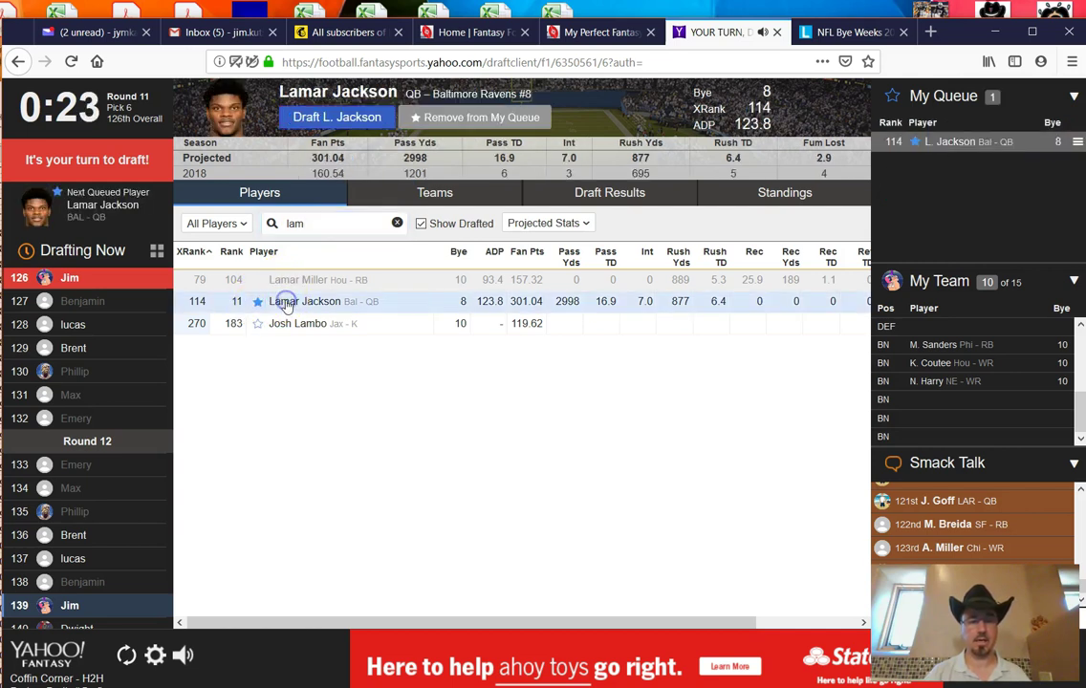
left_click(334, 118)
double_click(305, 224)
key("BackSpace")
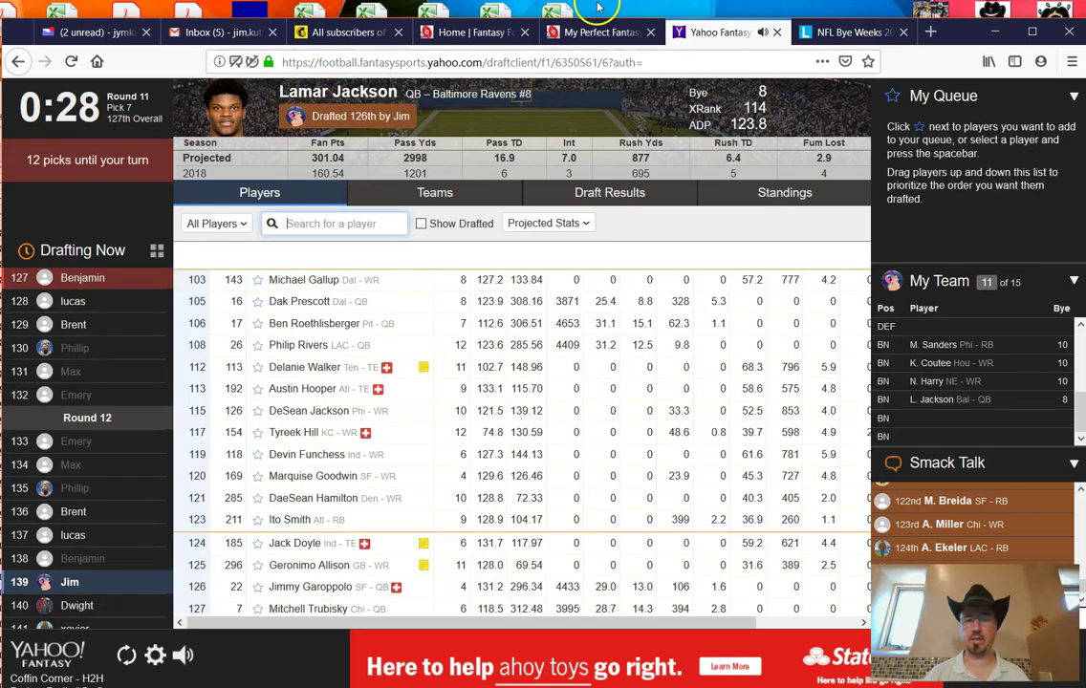
Step: Switch to My Perfect Fantasy Draft and examine the unfiltered Round 12 rankings for pick 139
left_click(598, 33)
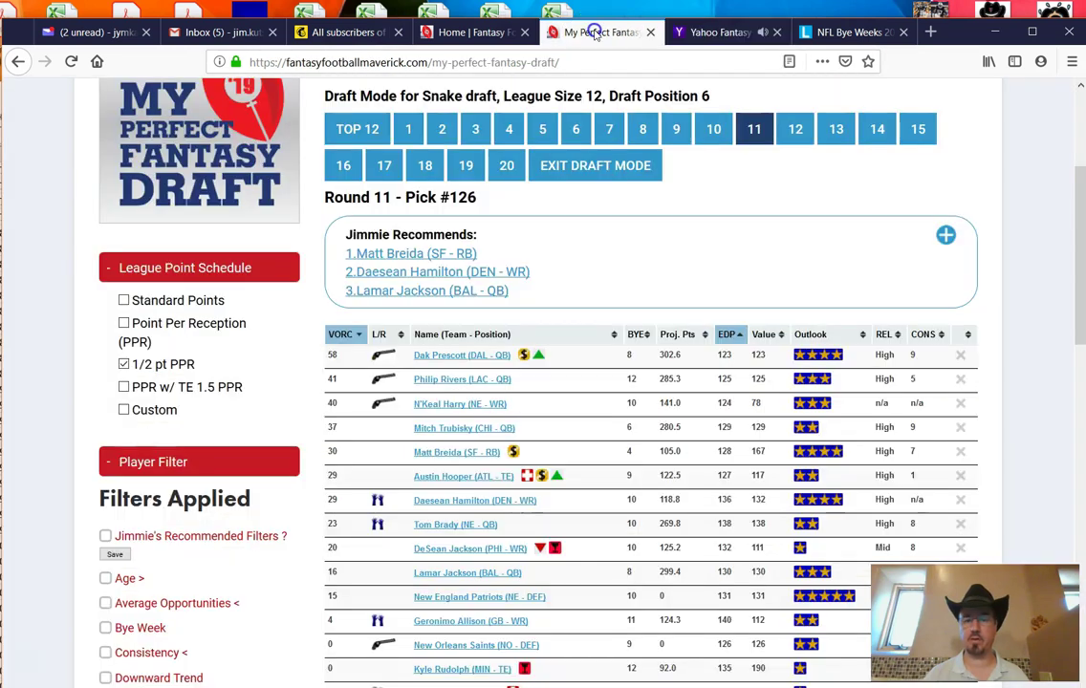
left_click(795, 130)
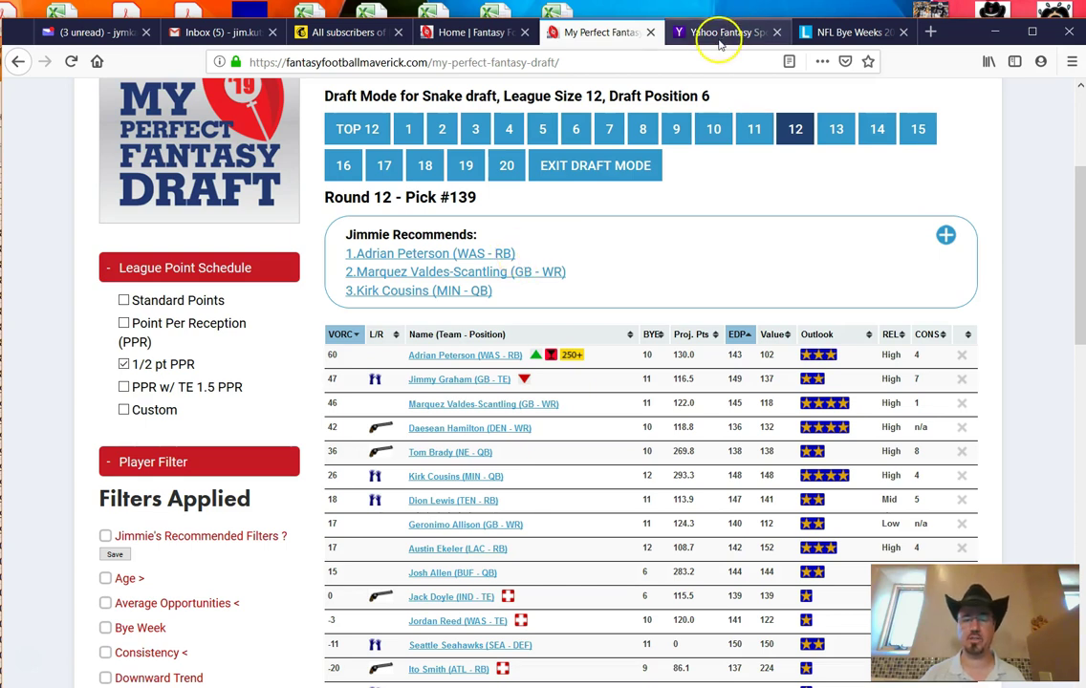
Step: Switch to the Yahoo draft room, search for "adr", add Adrian Peterson to the queue and clear the search
left_click(681, 33)
left_click(318, 224)
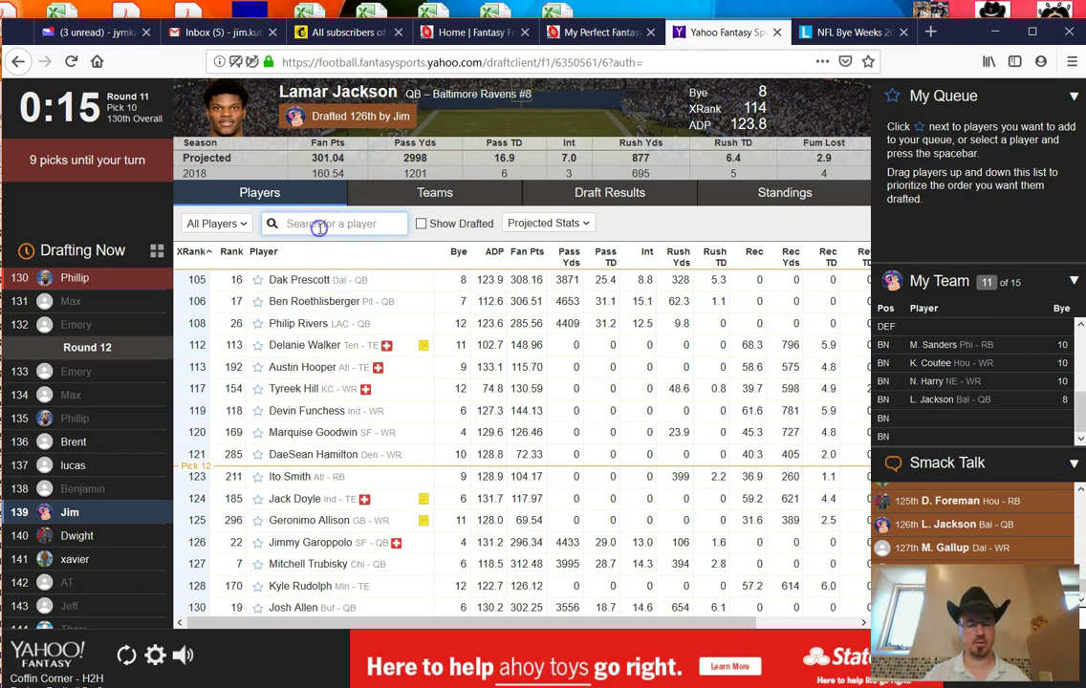
type("adr")
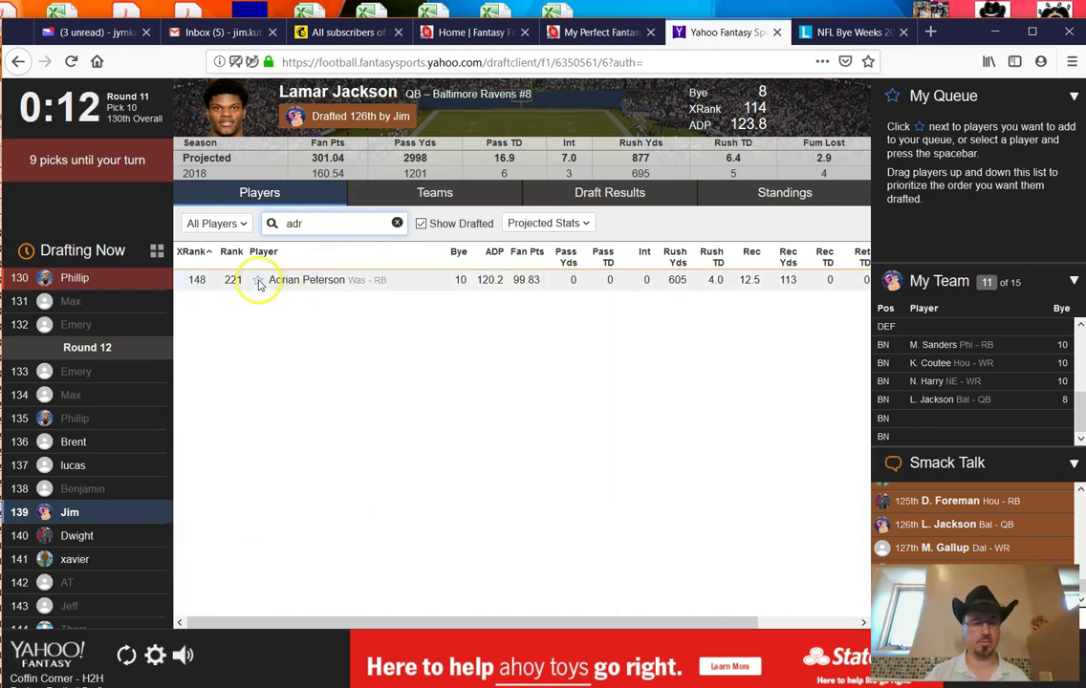
left_click(255, 280)
double_click(324, 226)
key("BackSpace")
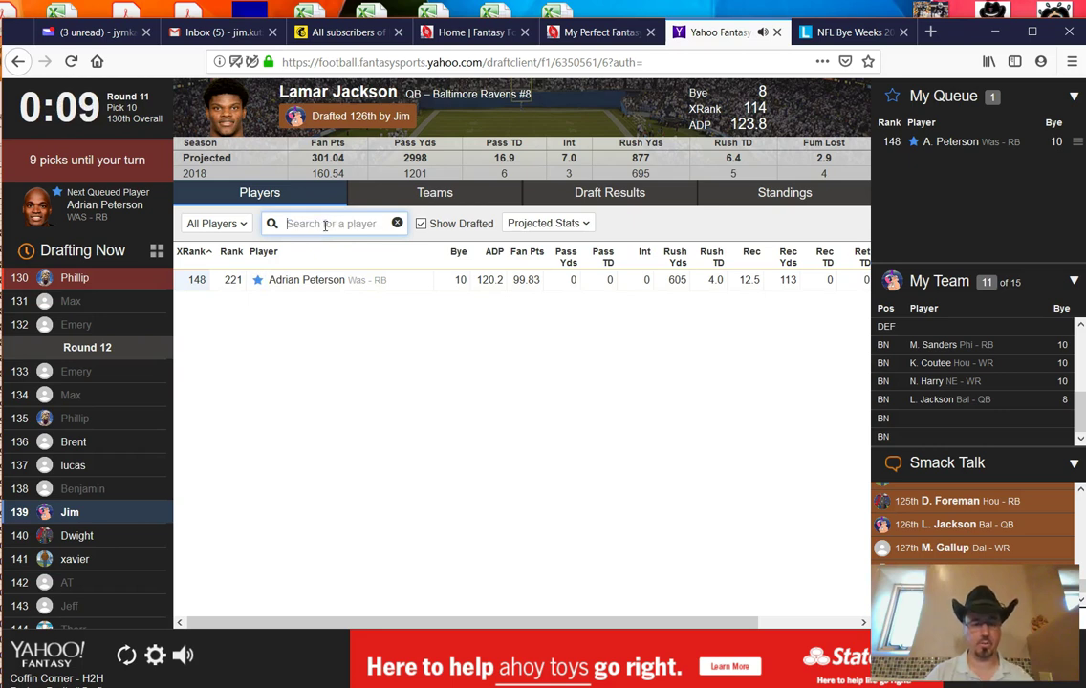
Step: Search for "mar", view Marquez Valdes-Scantling's player details and clear the search
type("mar")
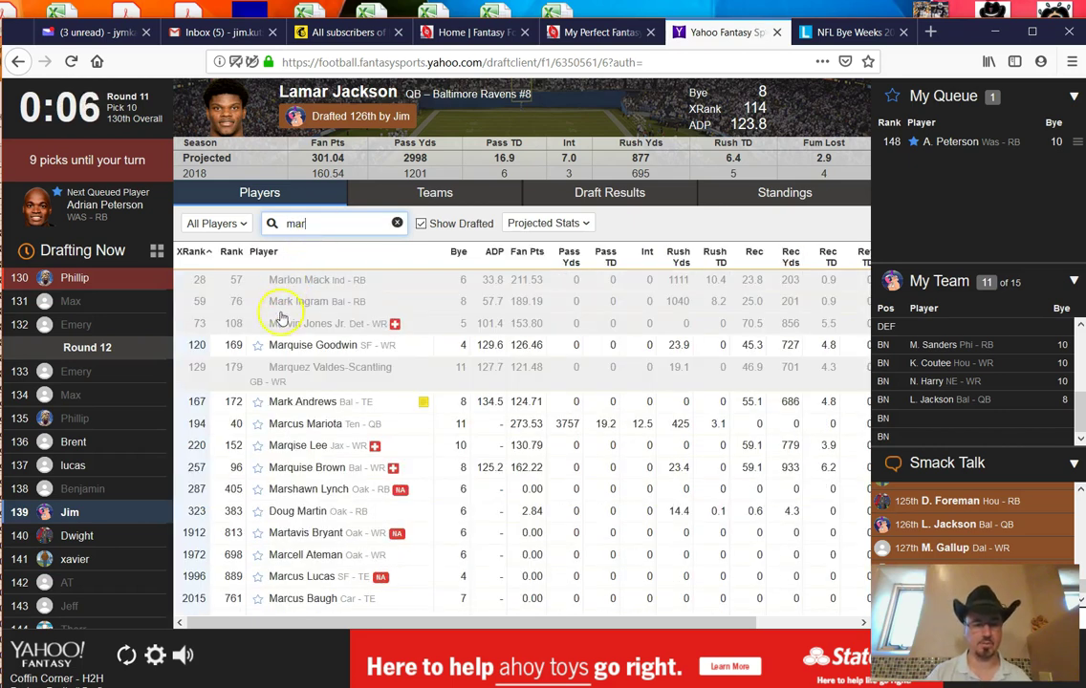
left_click(292, 374)
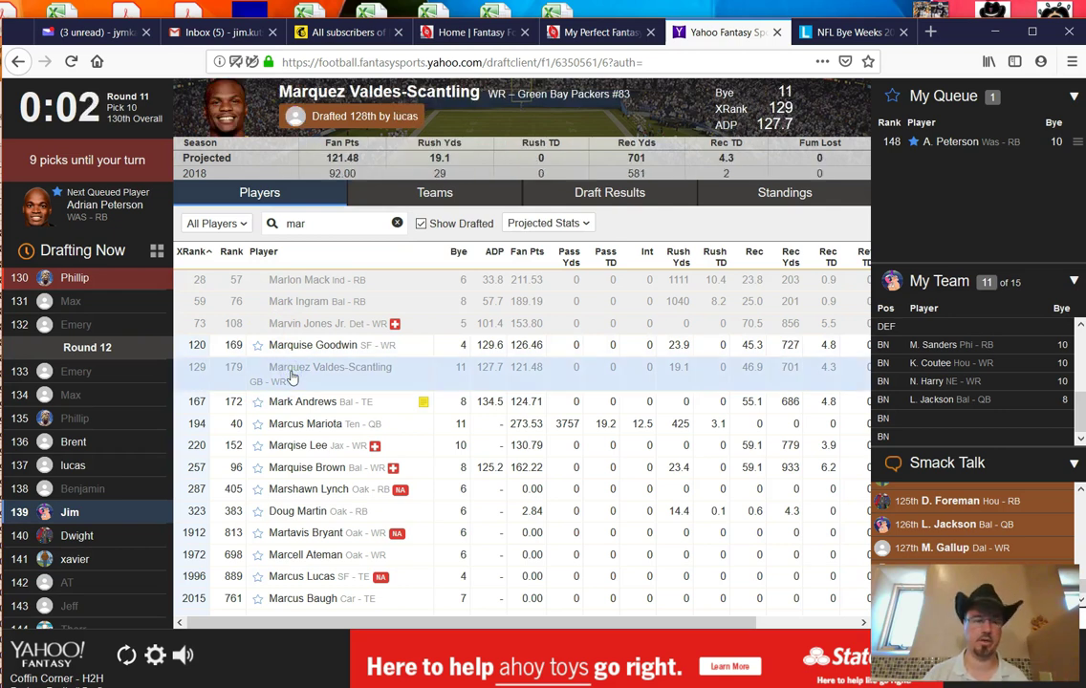
left_click(308, 223)
double_click(307, 223)
key("BackSpace")
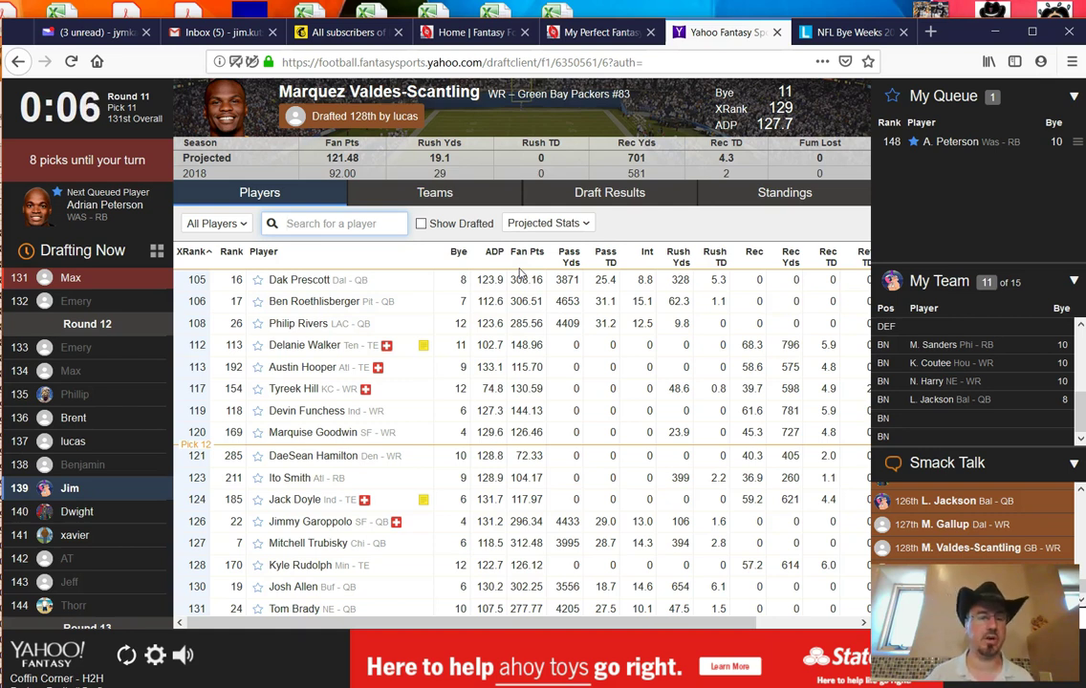
left_click(551, 362)
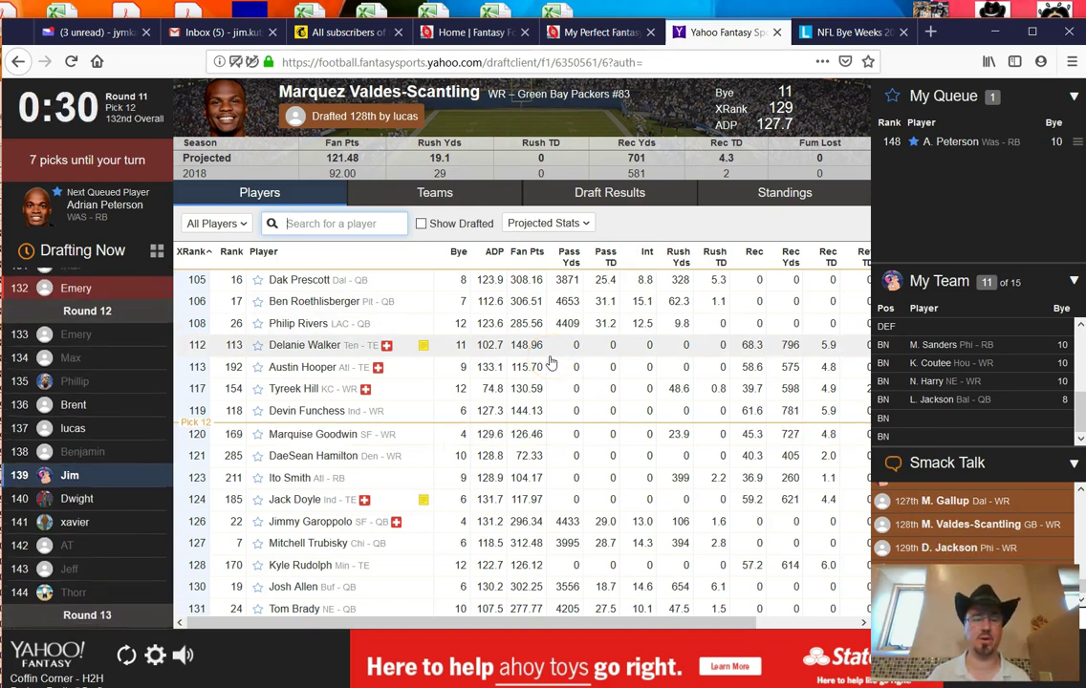
left_click(358, 204)
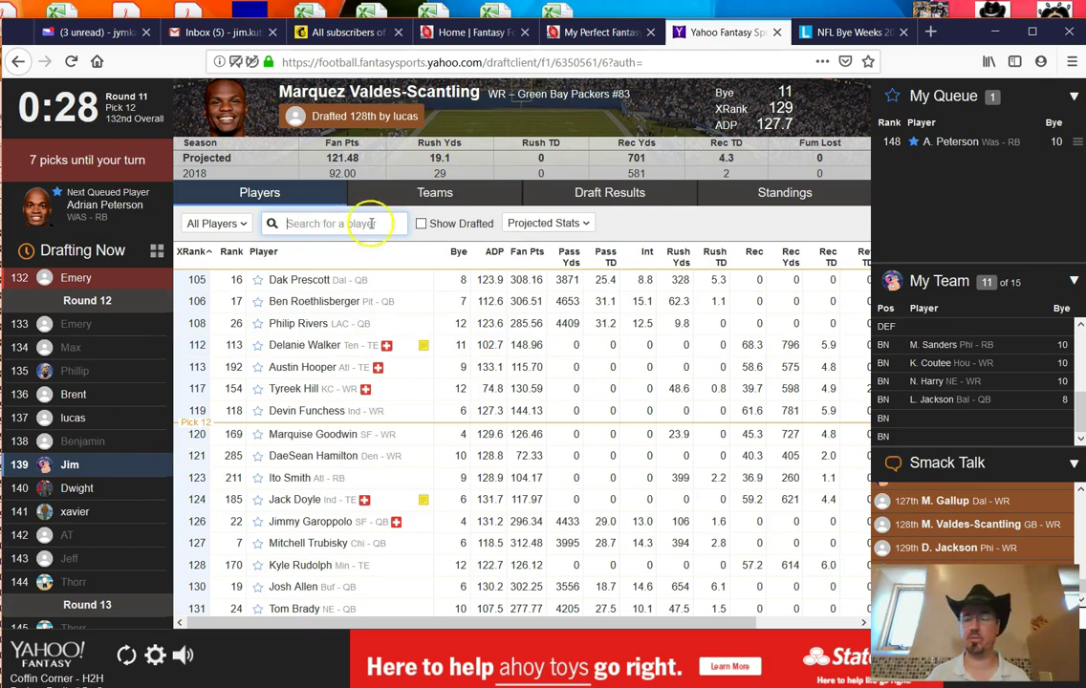
Step: Select Adrian Peterson from the queue and draft him with the 139th pick
left_click(956, 143)
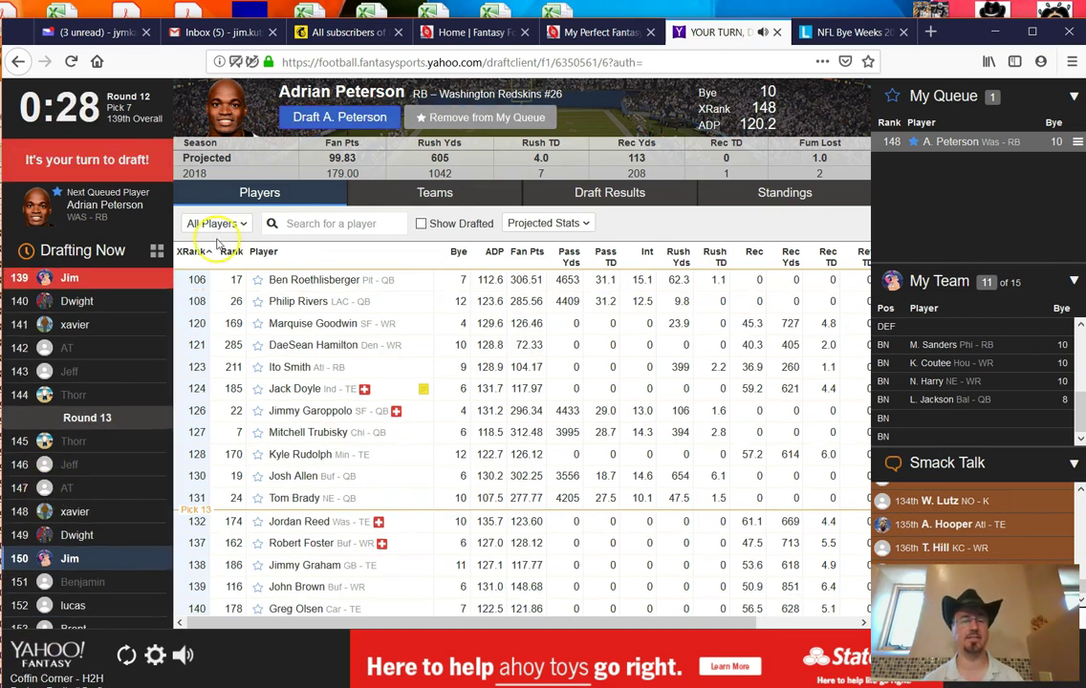
left_click(320, 118)
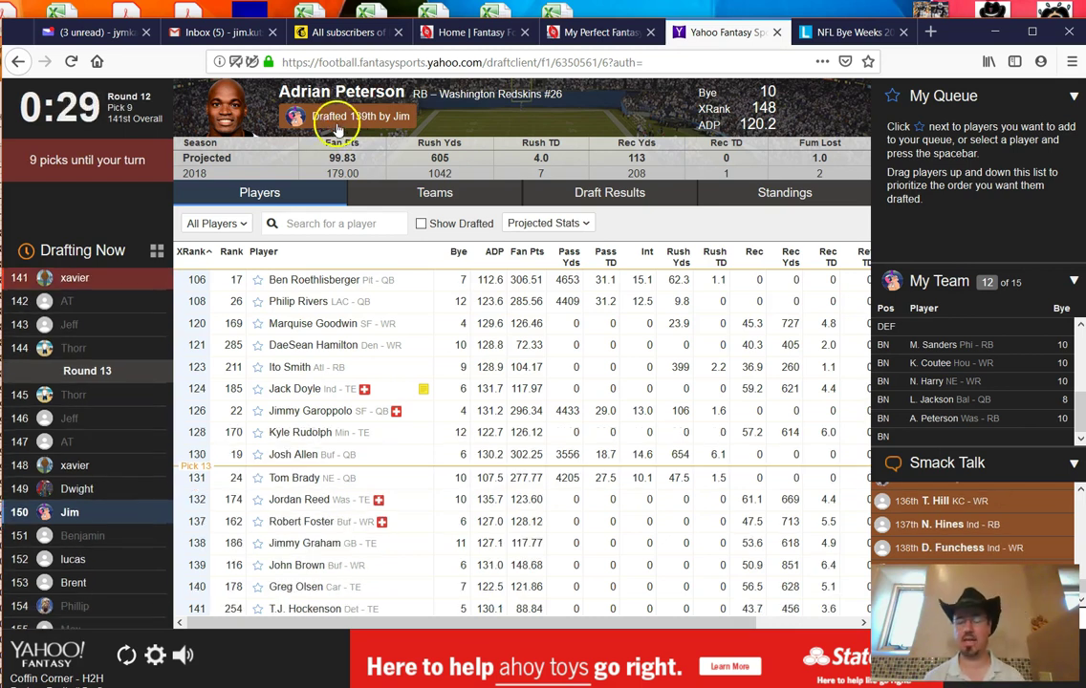
Step: Switch to My Perfect Fantasy Draft and examine the Round 13 rankings and recommendations for pick 150
left_click(609, 35)
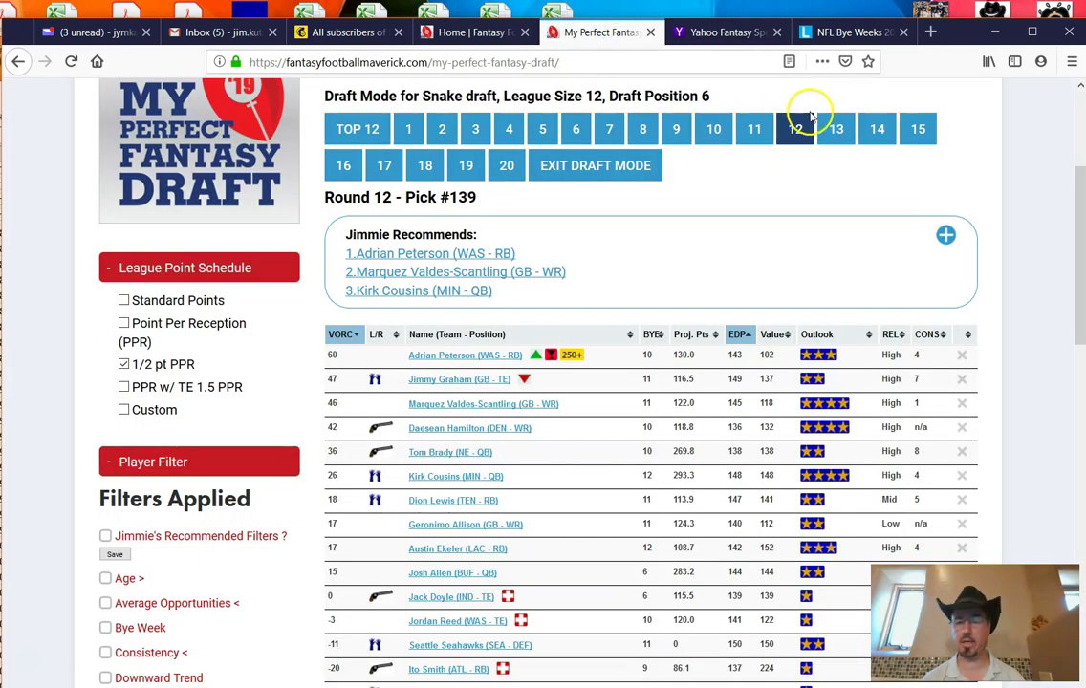
left_click(834, 128)
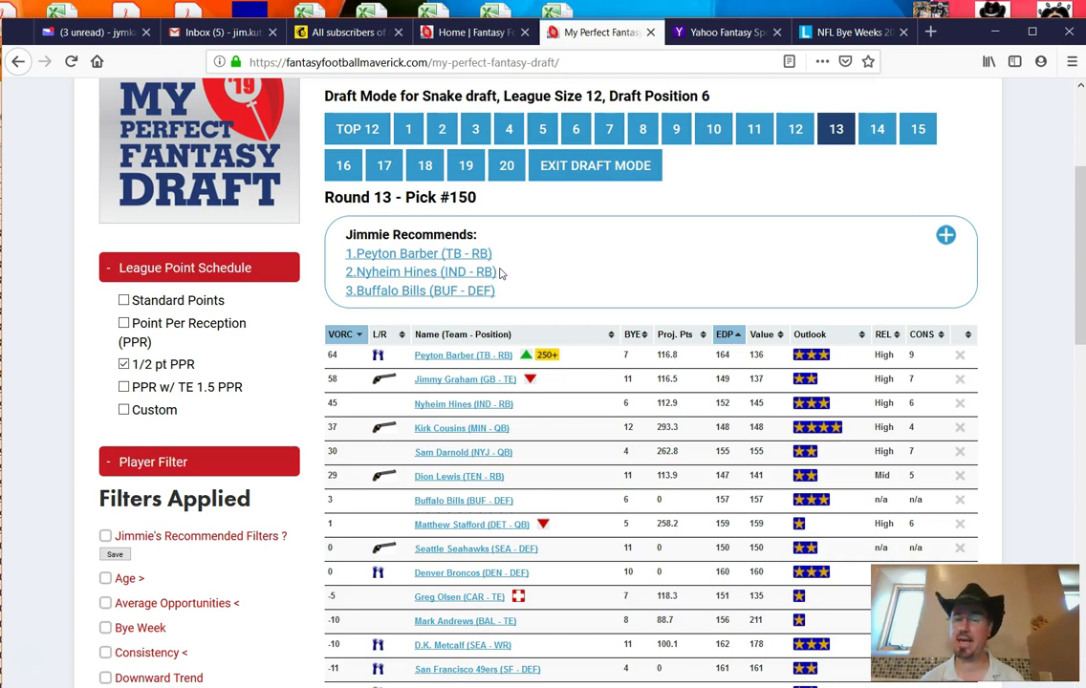
left_click(486, 254)
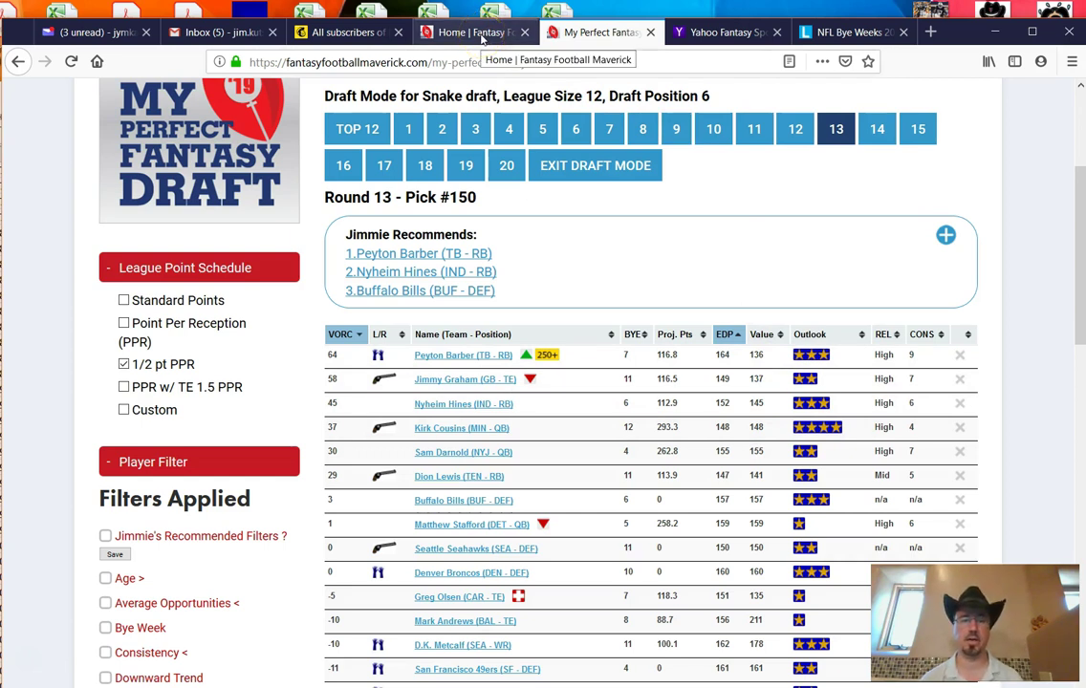
Step: Switch to the Yahoo draft room, queue Peyton Barber using a "pey" search, clear the search and draft him with the 150th pick
left_click(726, 33)
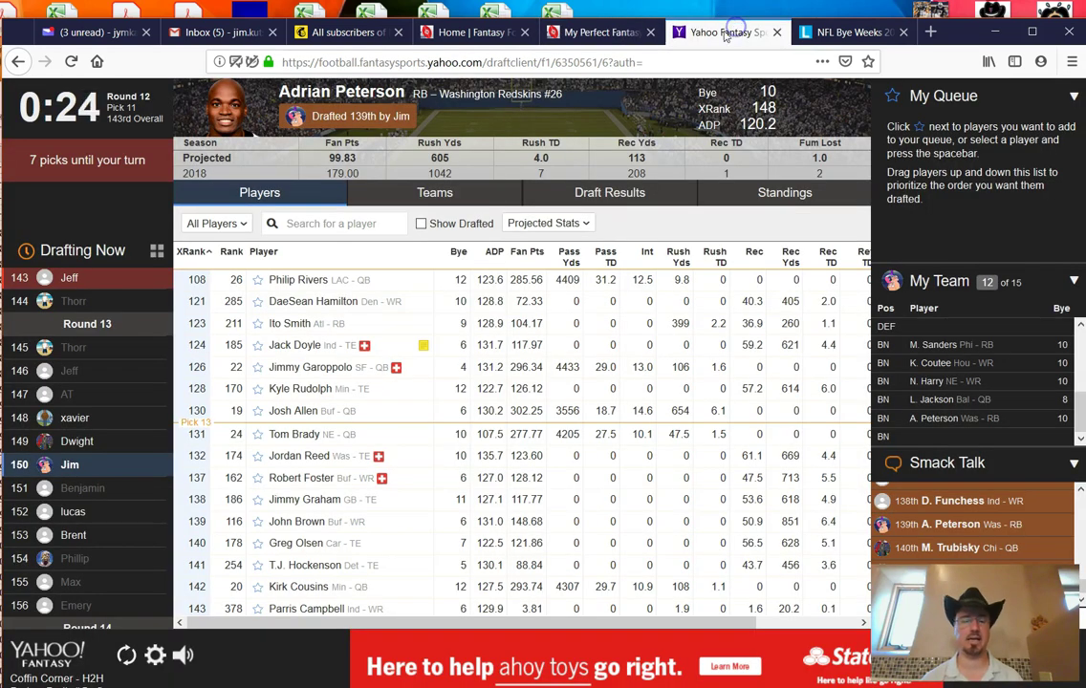
left_click(325, 224)
type("pey")
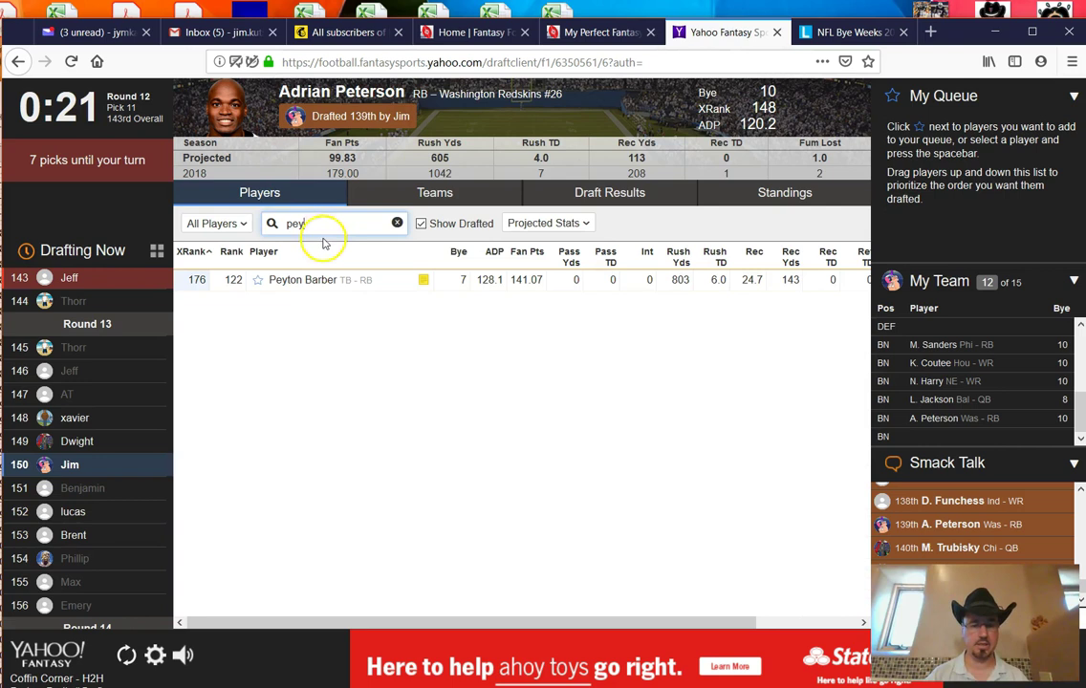
left_click(257, 279)
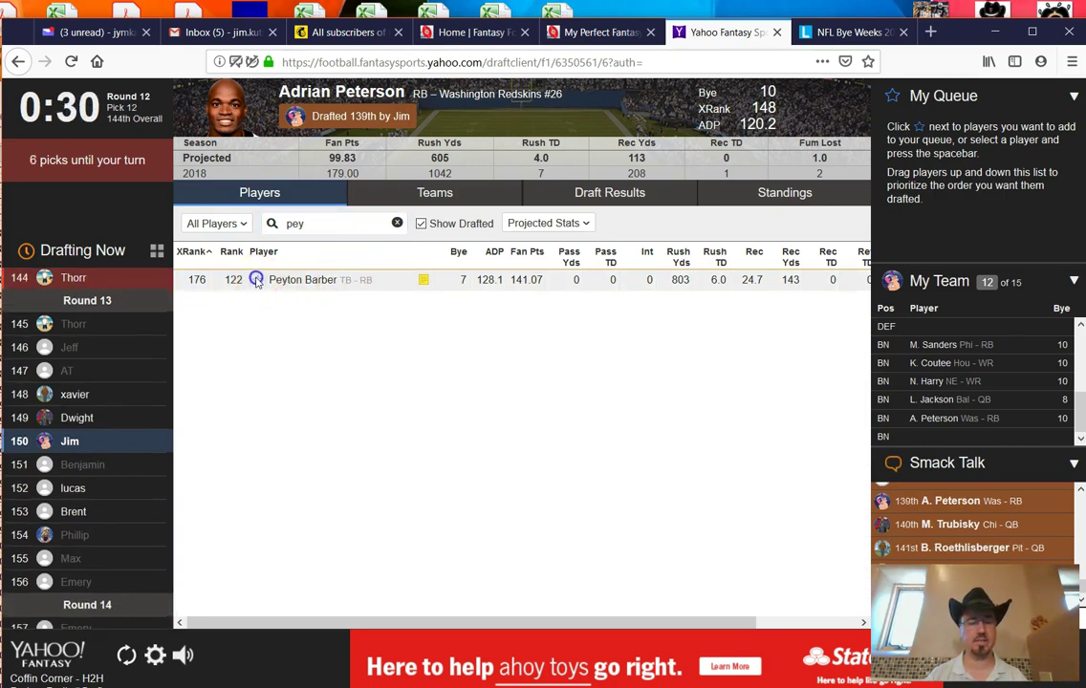
left_click(312, 281)
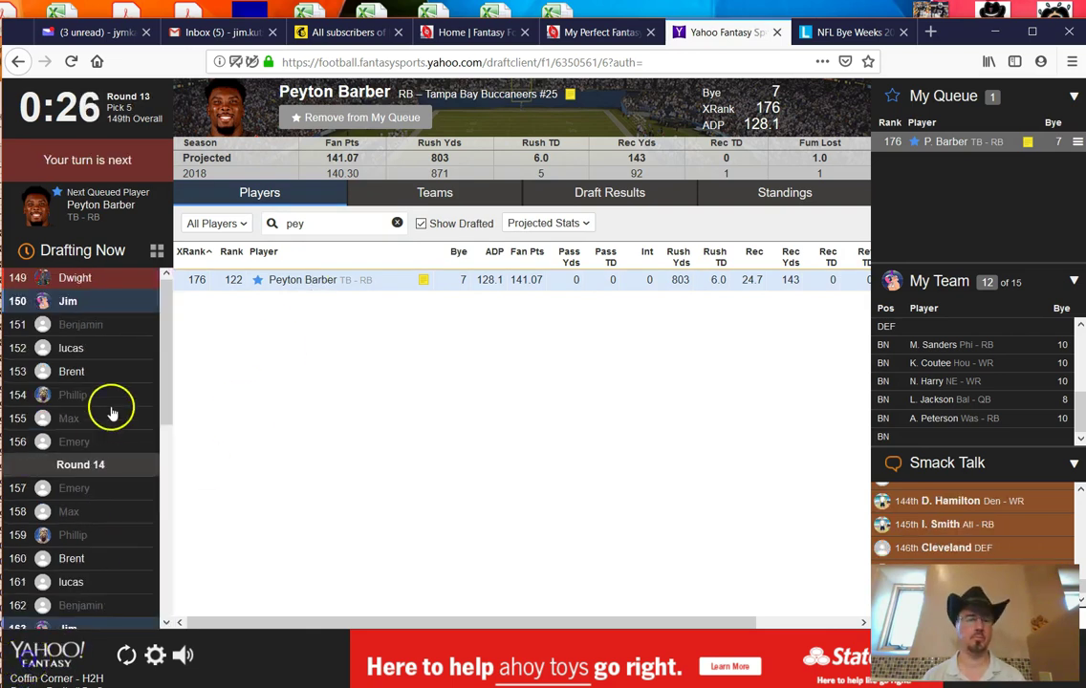
double_click(319, 220)
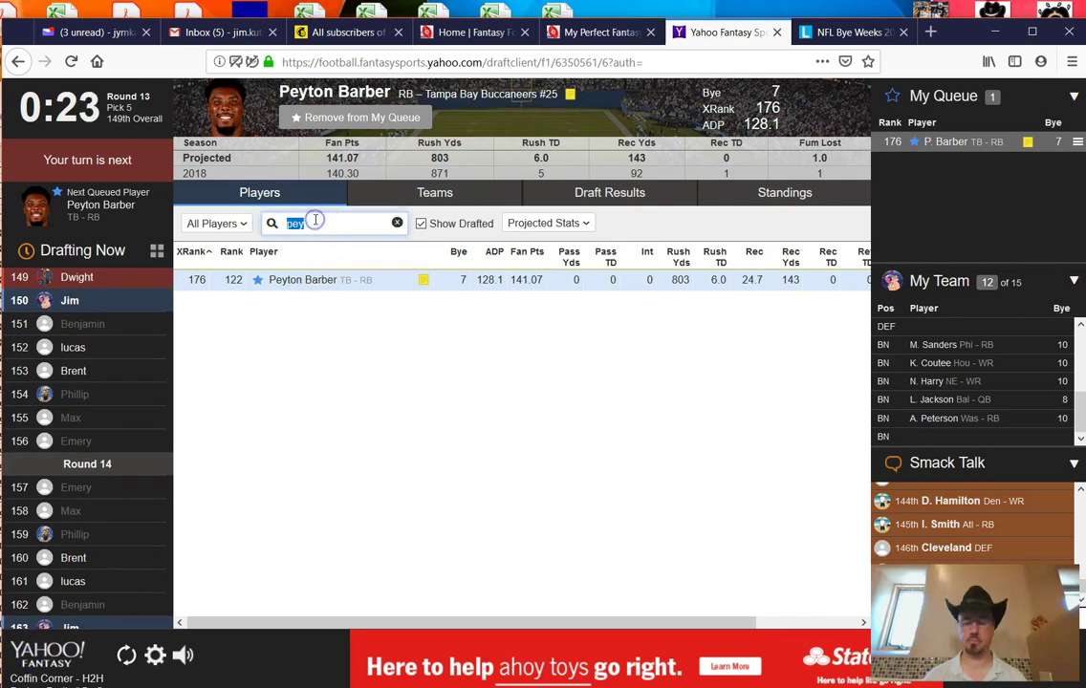
key("BackSpace")
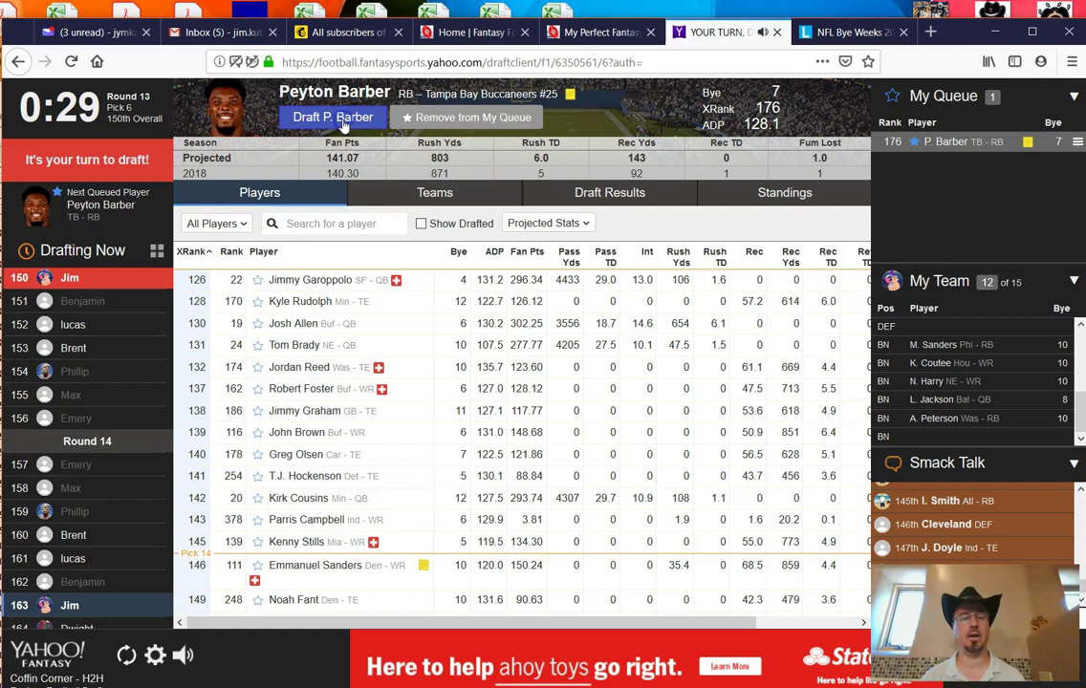
left_click(343, 124)
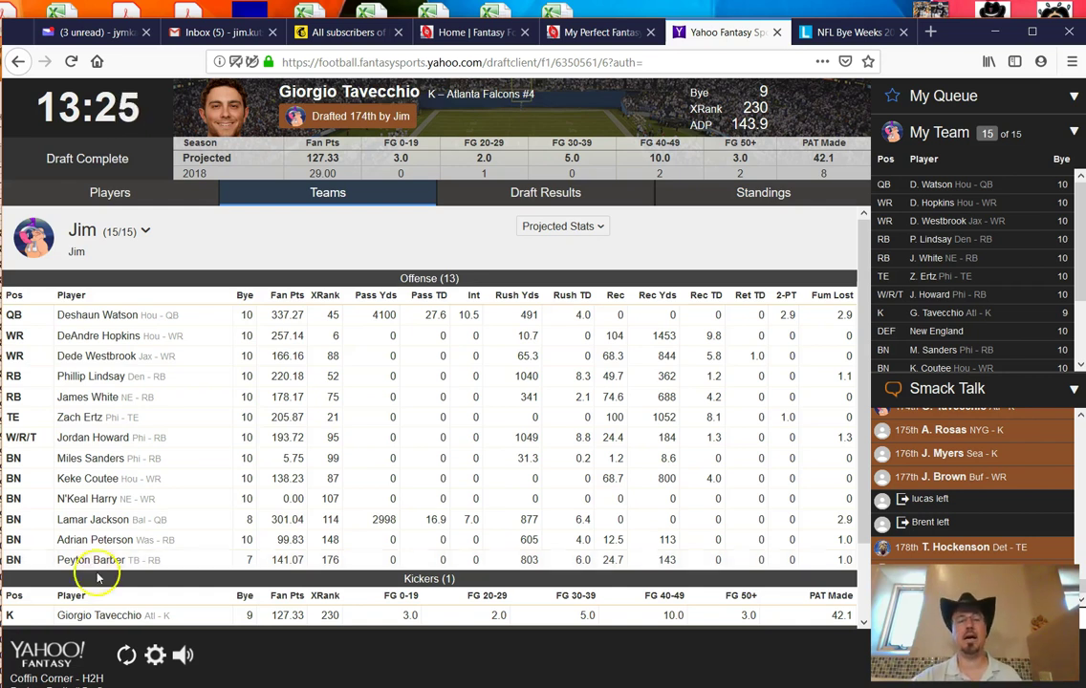
Step: View the Fantasy Football Maverick home page, then return to the completed team roster in the Yahoo draft room
left_click(466, 32)
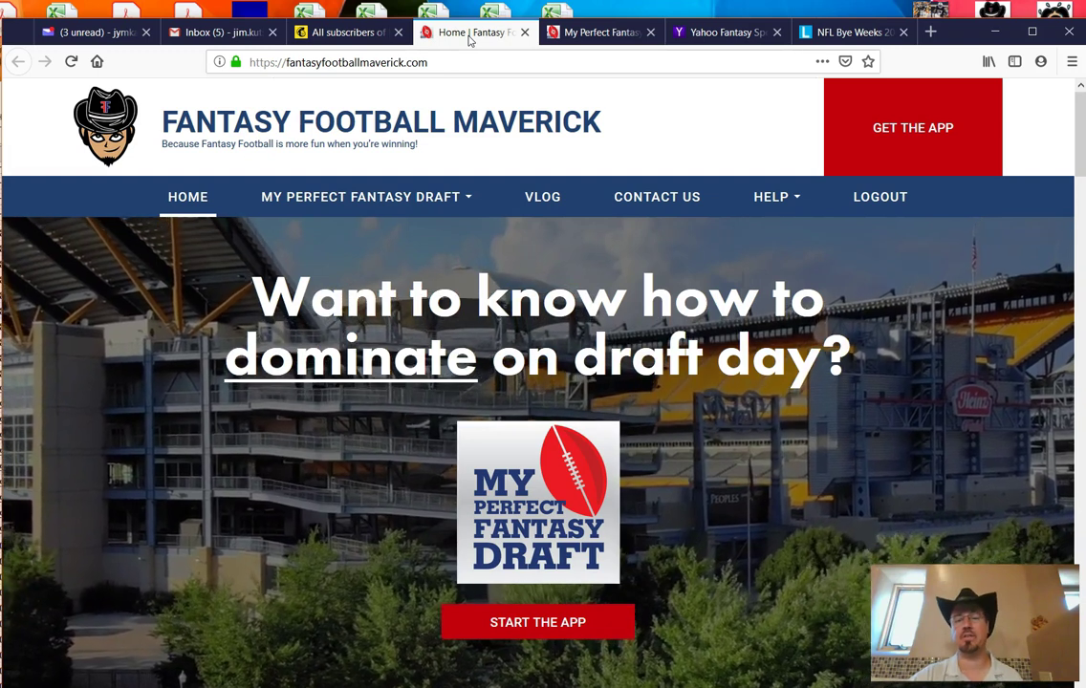
left_click(706, 34)
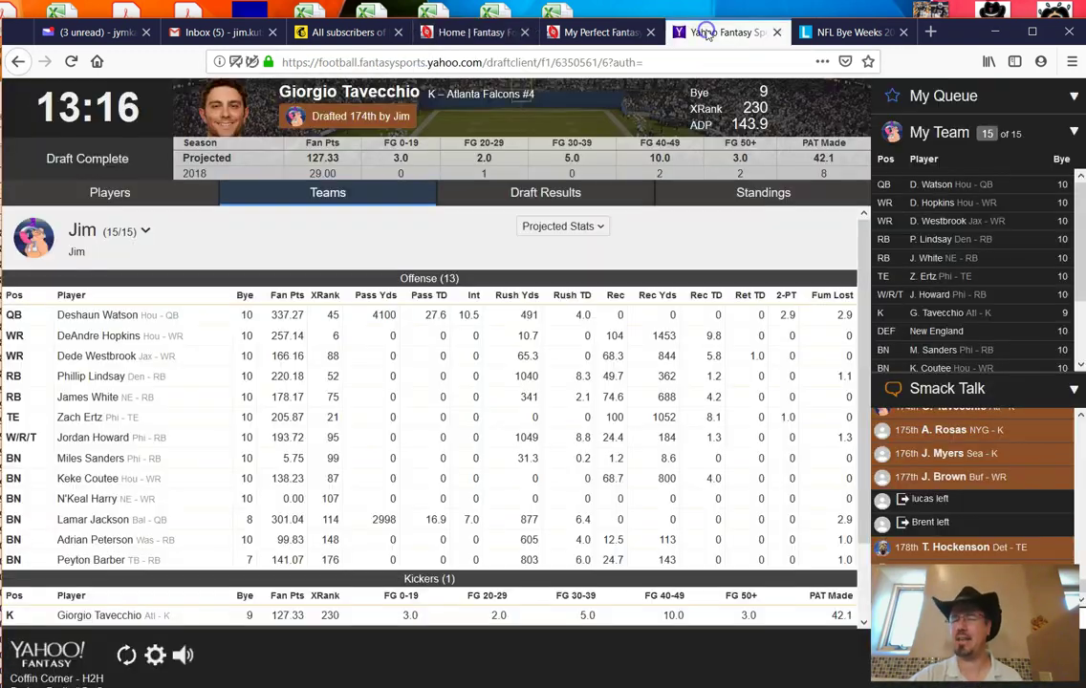